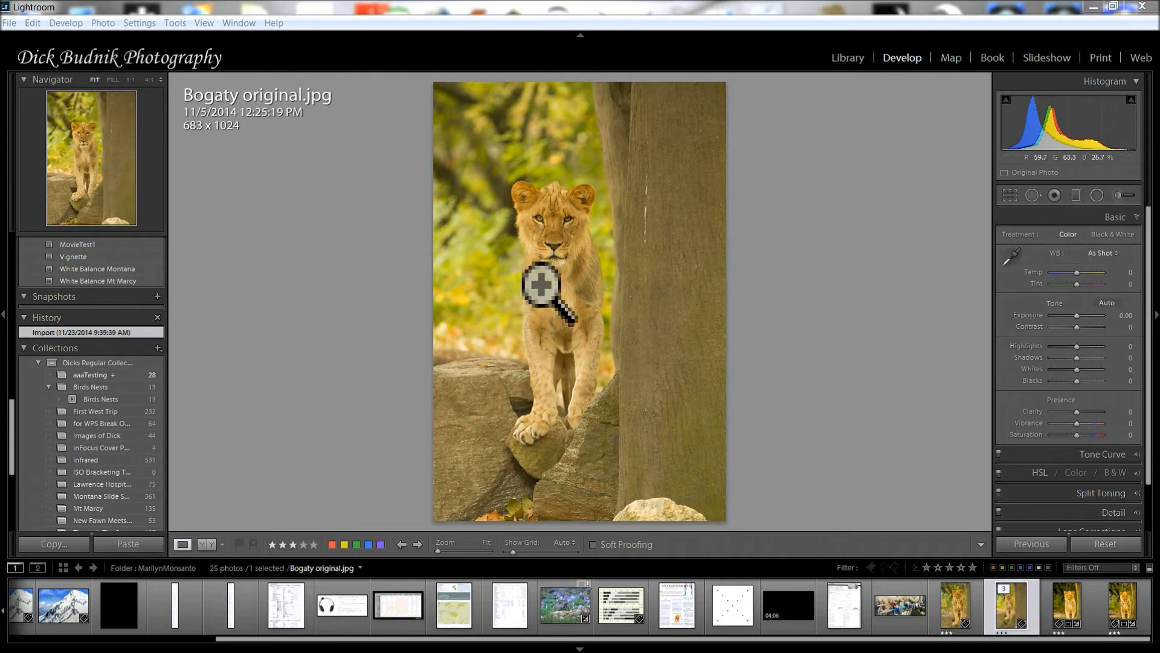
pyautogui.rightClick(559, 281)
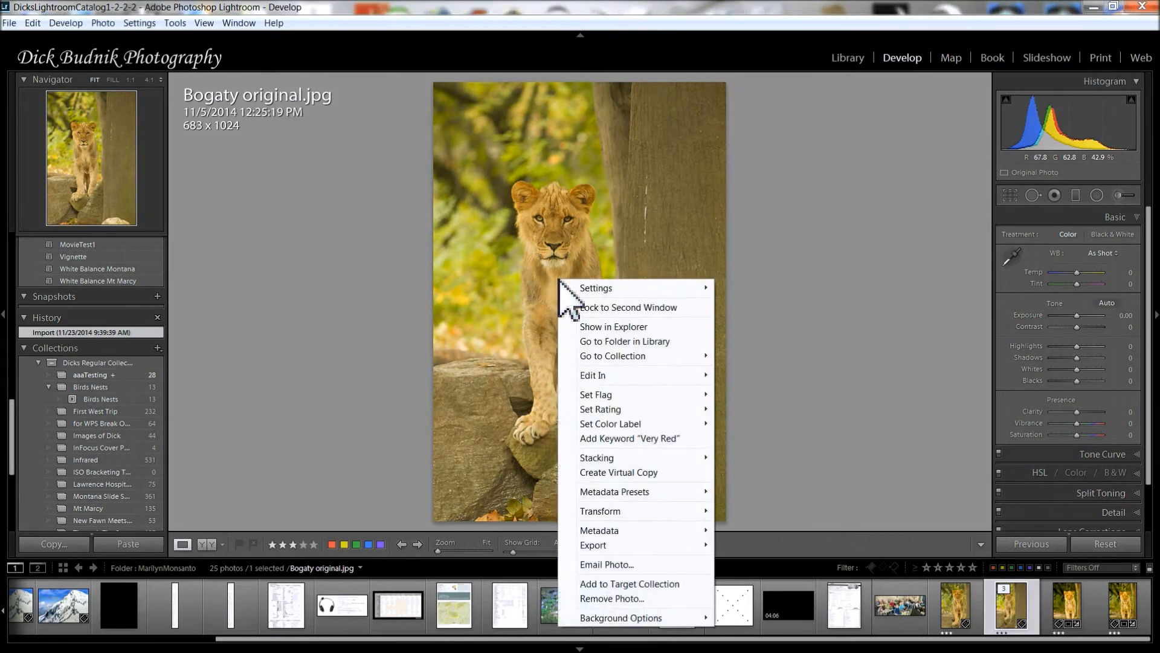
pyautogui.moveTo(600, 547)
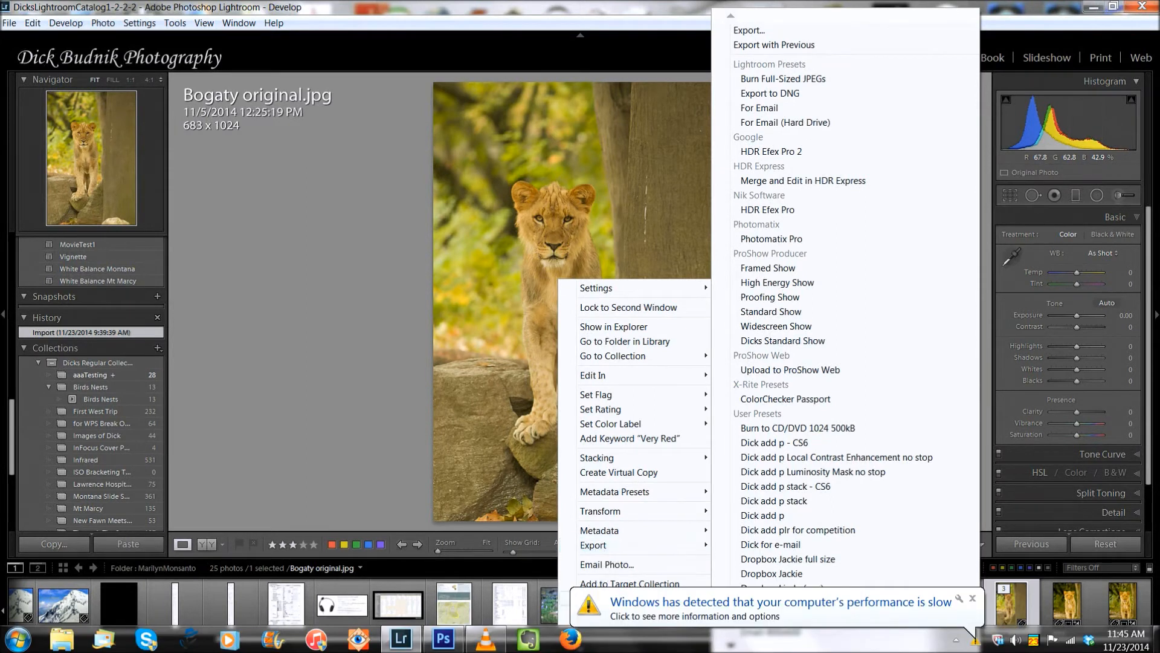
pyautogui.click(973, 598)
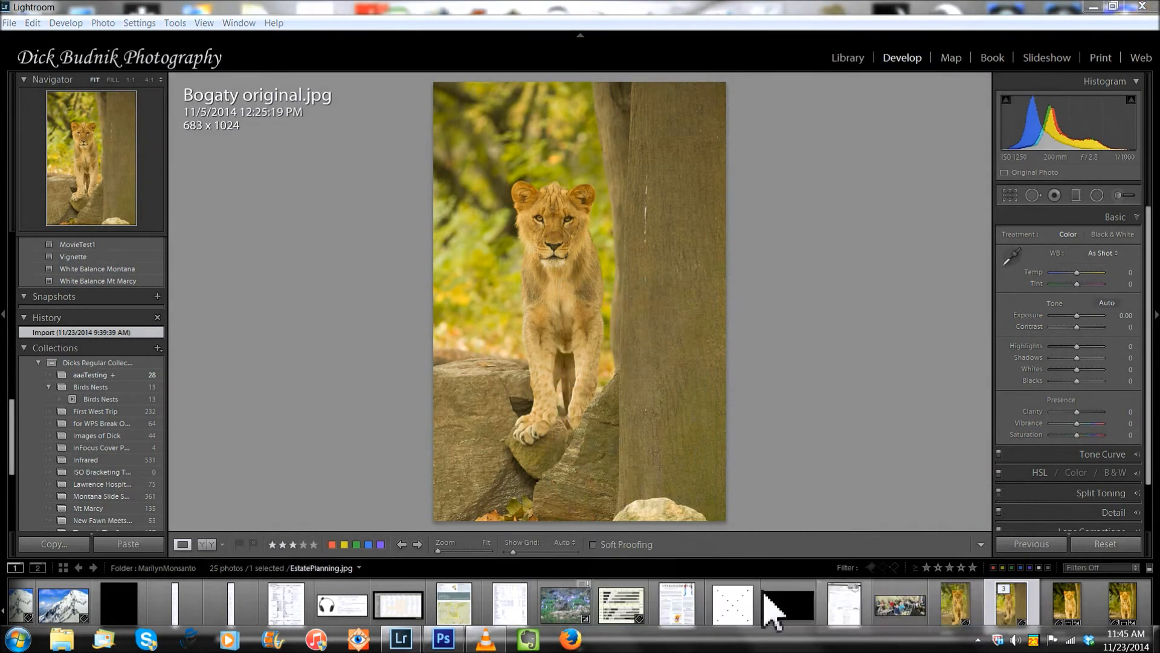
# - Open the lion photo from Lightroom in Adobe Photoshop CS6 as a copy with Lightroom adjustments
pyautogui.rightClick(594, 350)
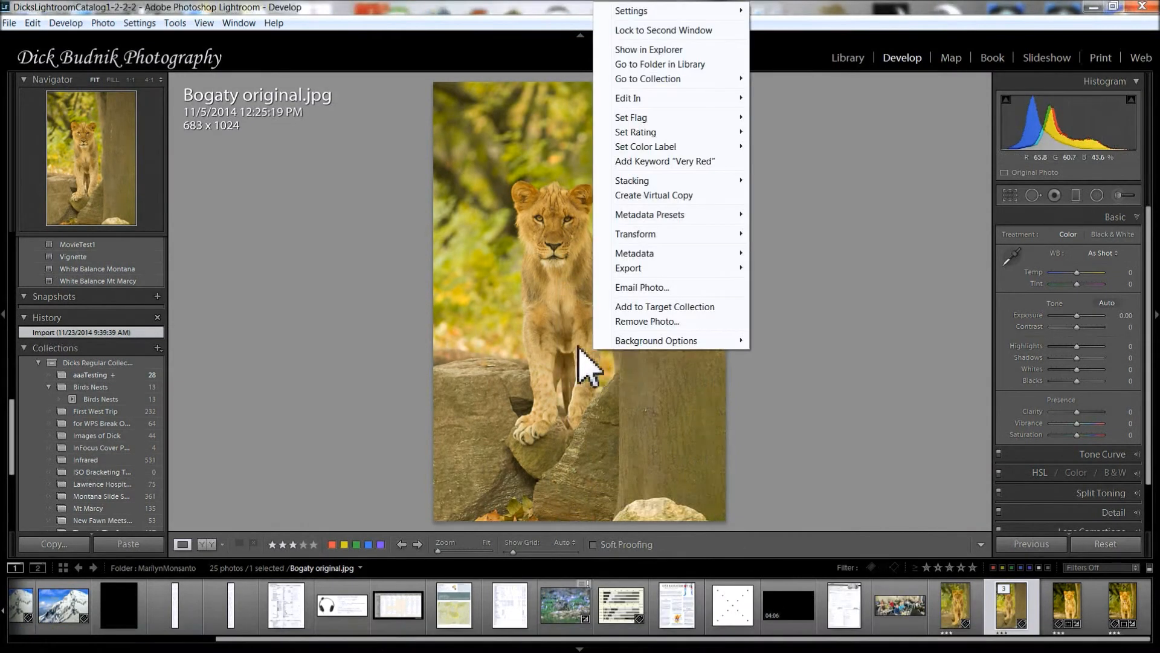
pyautogui.moveTo(626, 100)
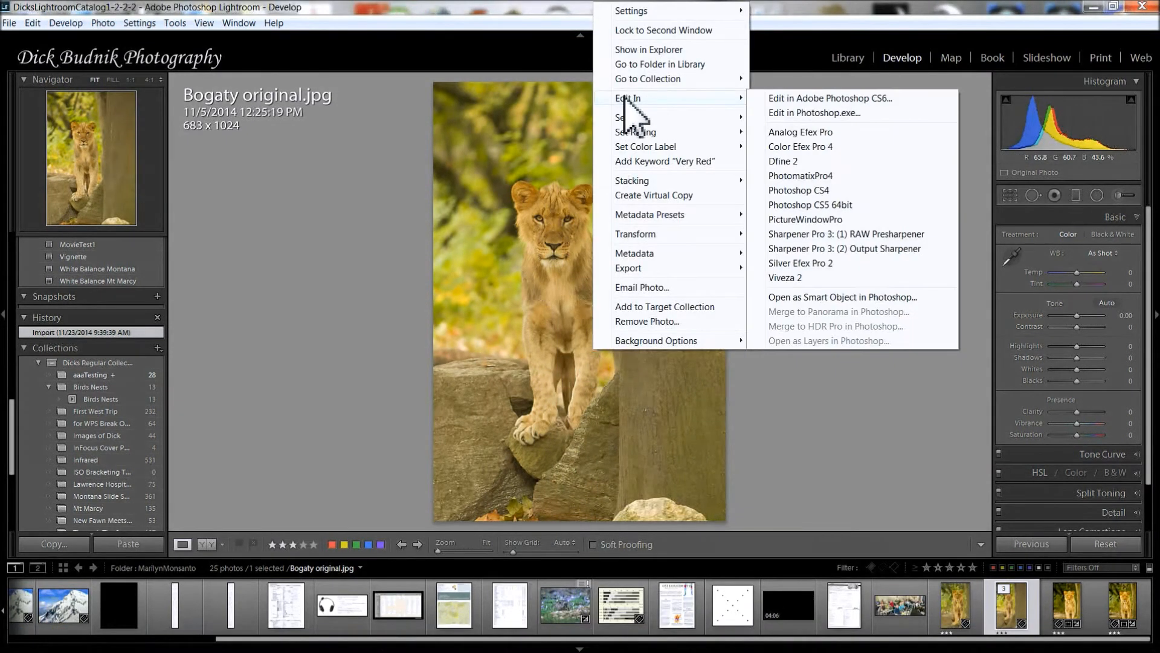
pyautogui.click(815, 98)
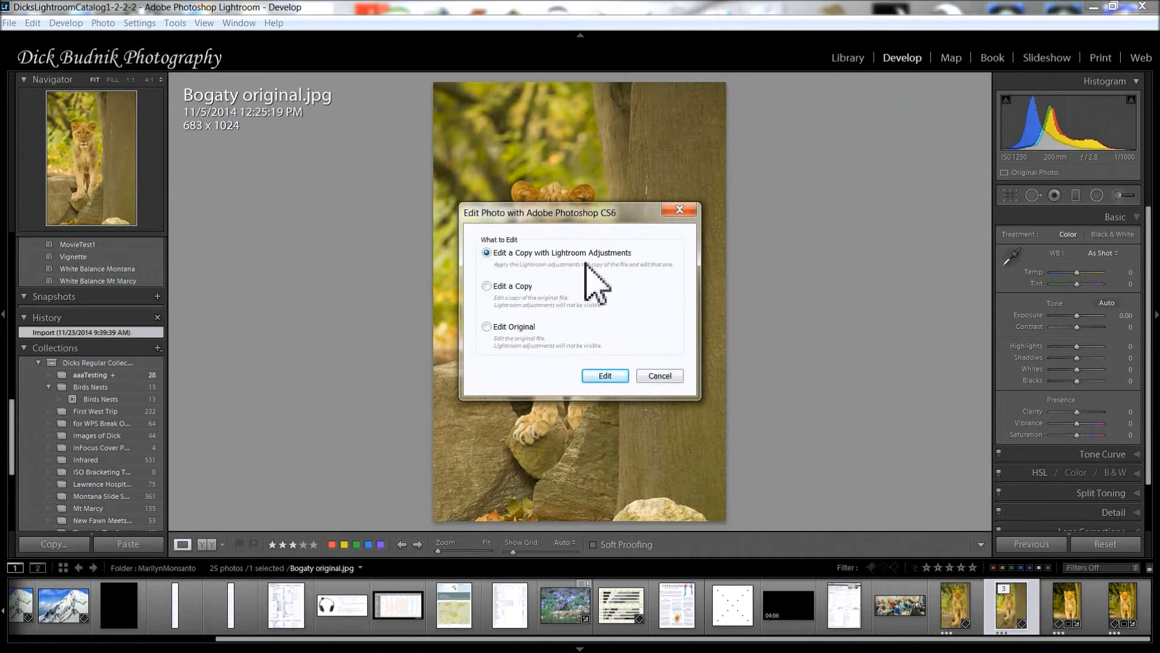
pyautogui.click(605, 377)
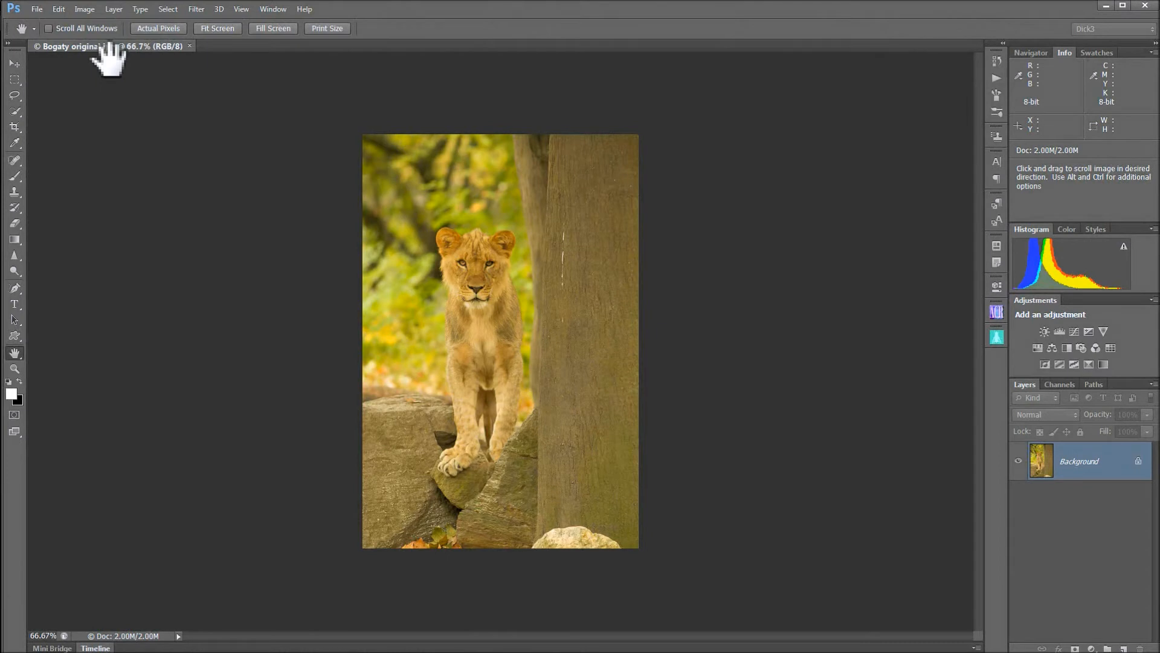
# - Duplicate the Background layer of the lion photo
pyautogui.doubleClick(17, 355)
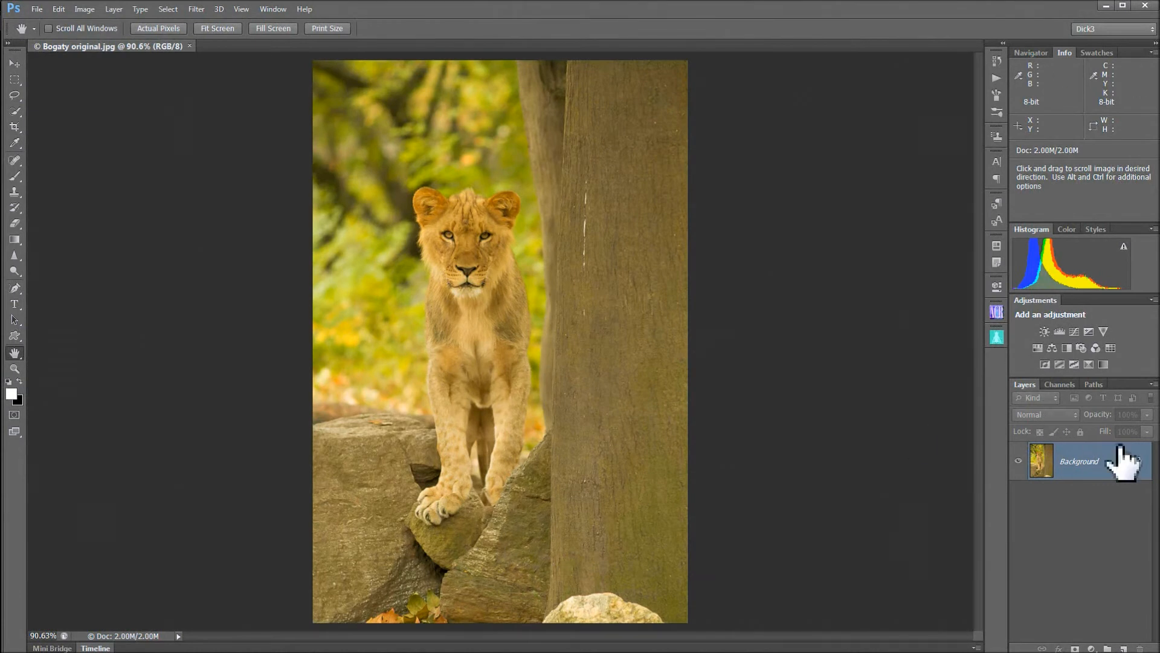
pyautogui.moveTo(1114, 468); pyautogui.dragTo(1124, 646)
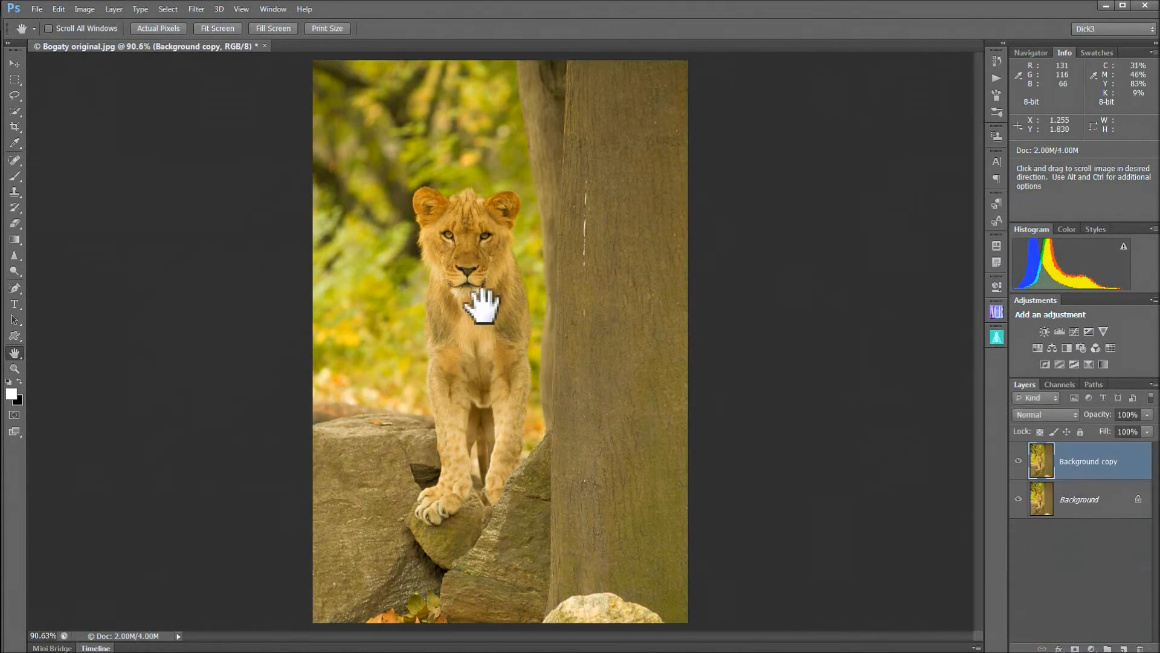
# - Activate the Quick Selection Tool and set its brush size to 30
pyautogui.scroll(1, 469, 384)
pyautogui.scroll(2, 469, 385)
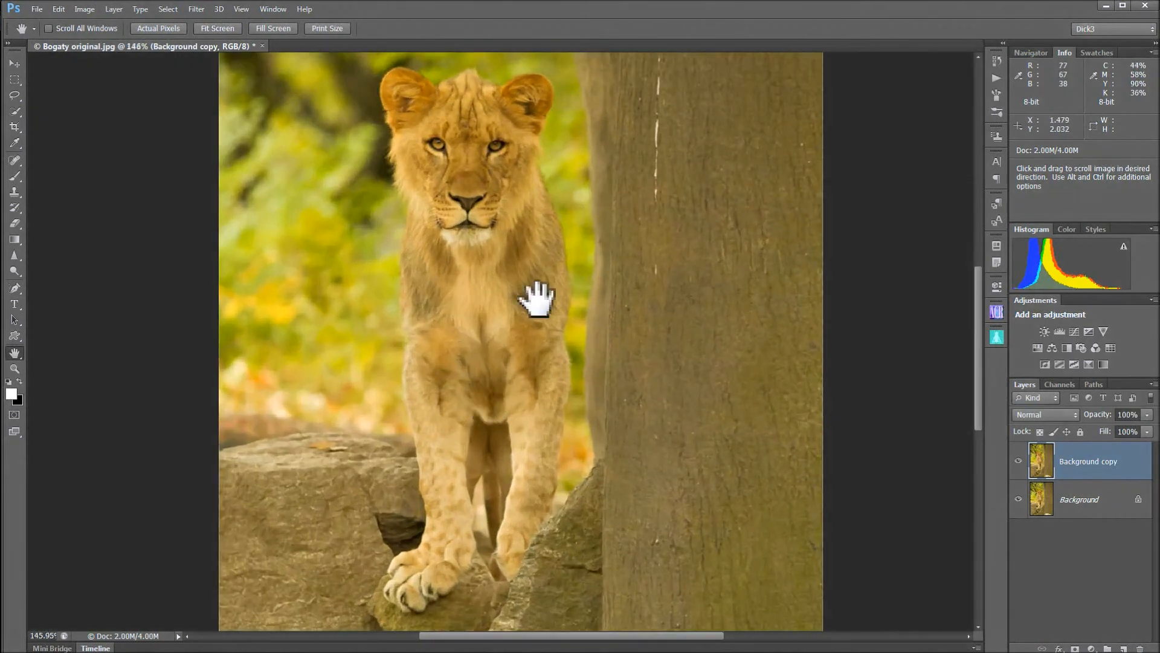
pyautogui.scroll(-2, 455, 294)
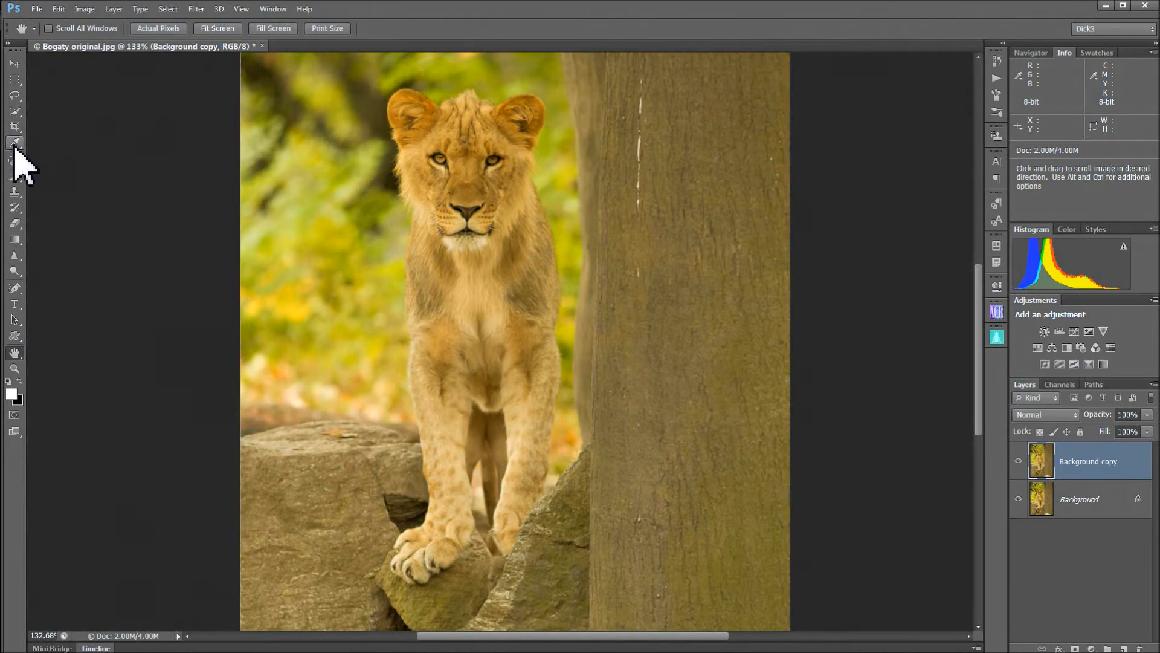
pyautogui.click(18, 113)
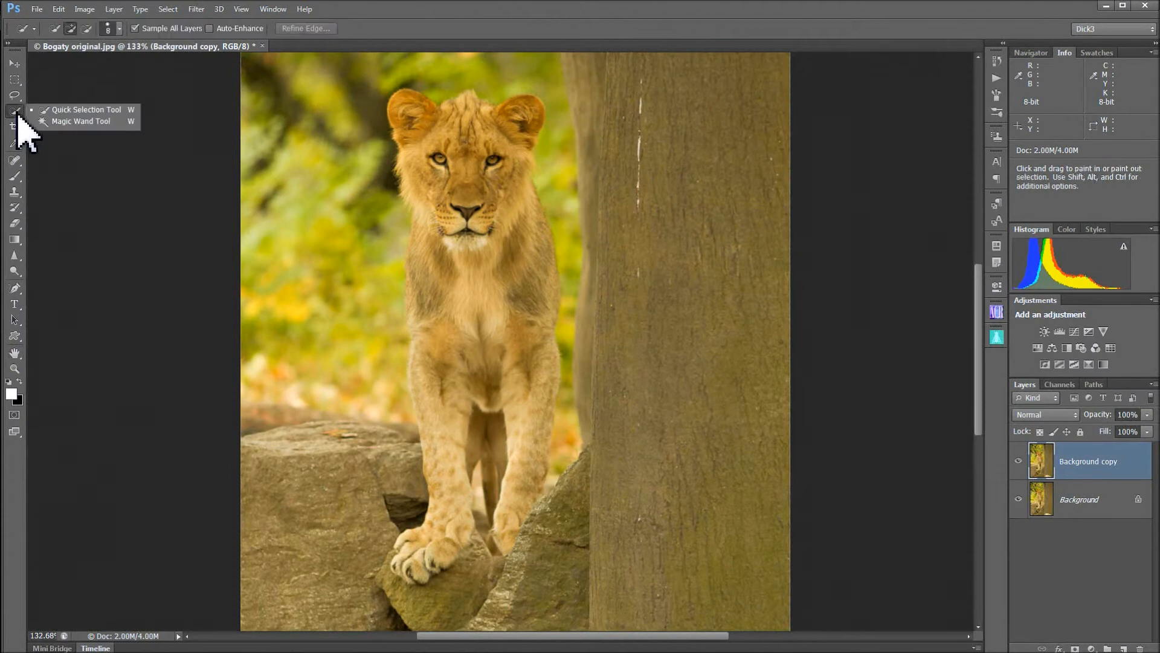
pyautogui.click(71, 111)
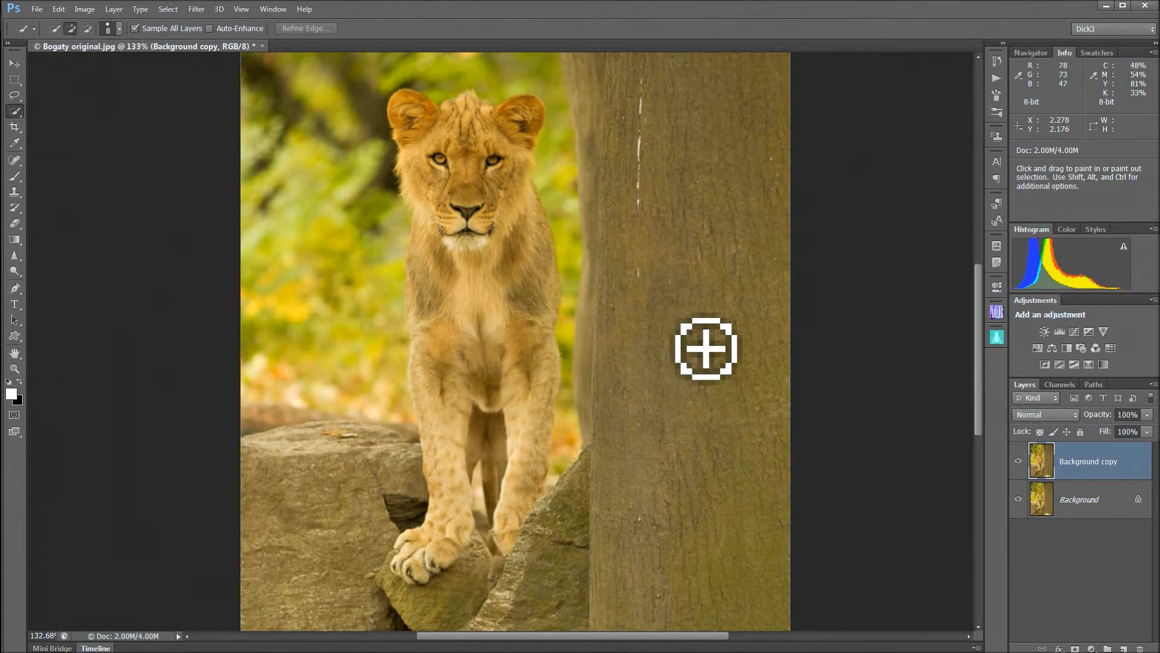
pyautogui.press(']')
pyautogui.press(']')
pyautogui.press(']')
pyautogui.press(']')
pyautogui.press(']')
pyautogui.press(']')
pyautogui.press(']')
pyautogui.press(']')
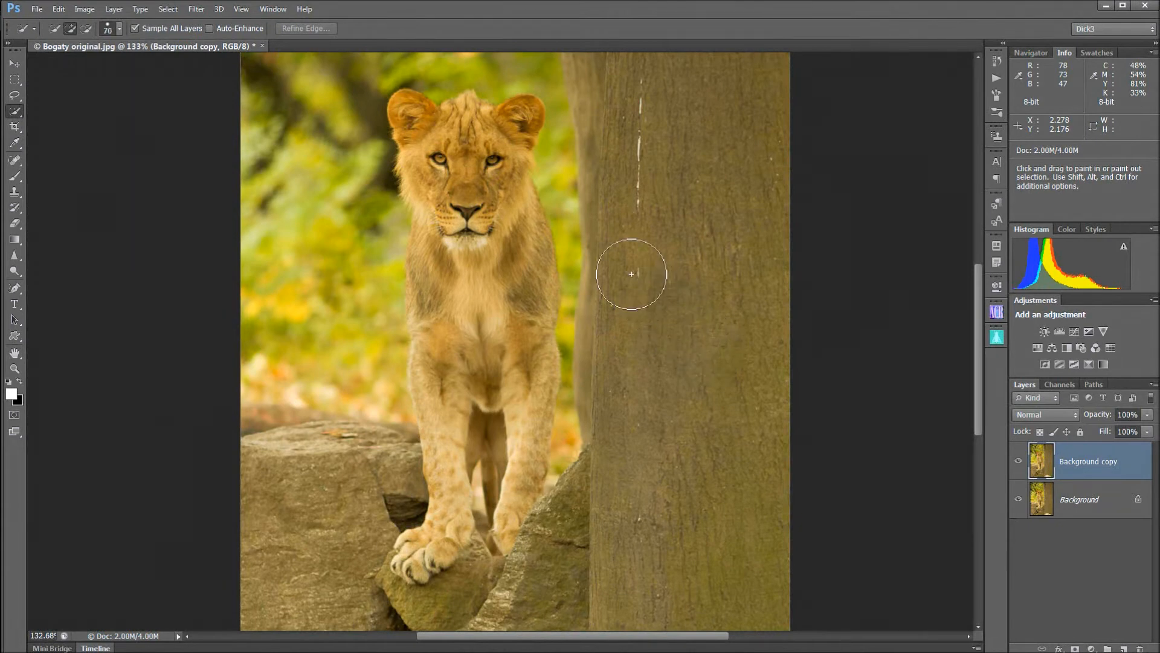
pyautogui.press('[')
pyautogui.press('[')
pyautogui.press('[')
pyautogui.press('[')
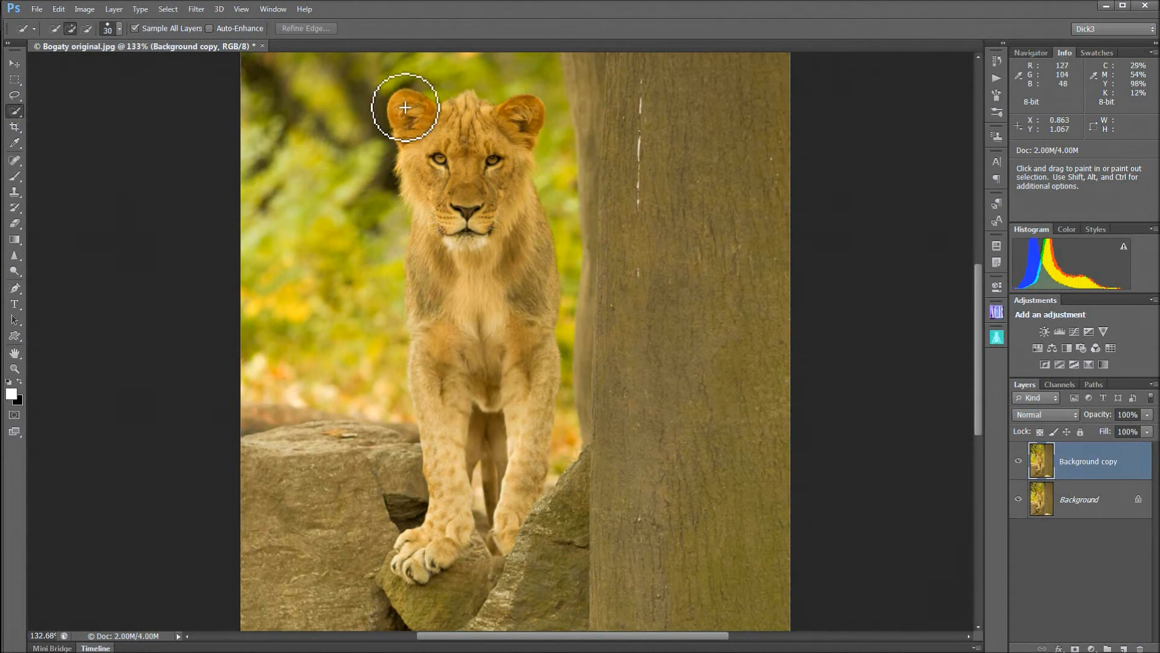
# - Select the whole lion from ears to paws and subtract the foliage patch between its front leg and the tree
pyautogui.moveTo(403, 113); pyautogui.dragTo(423, 128)
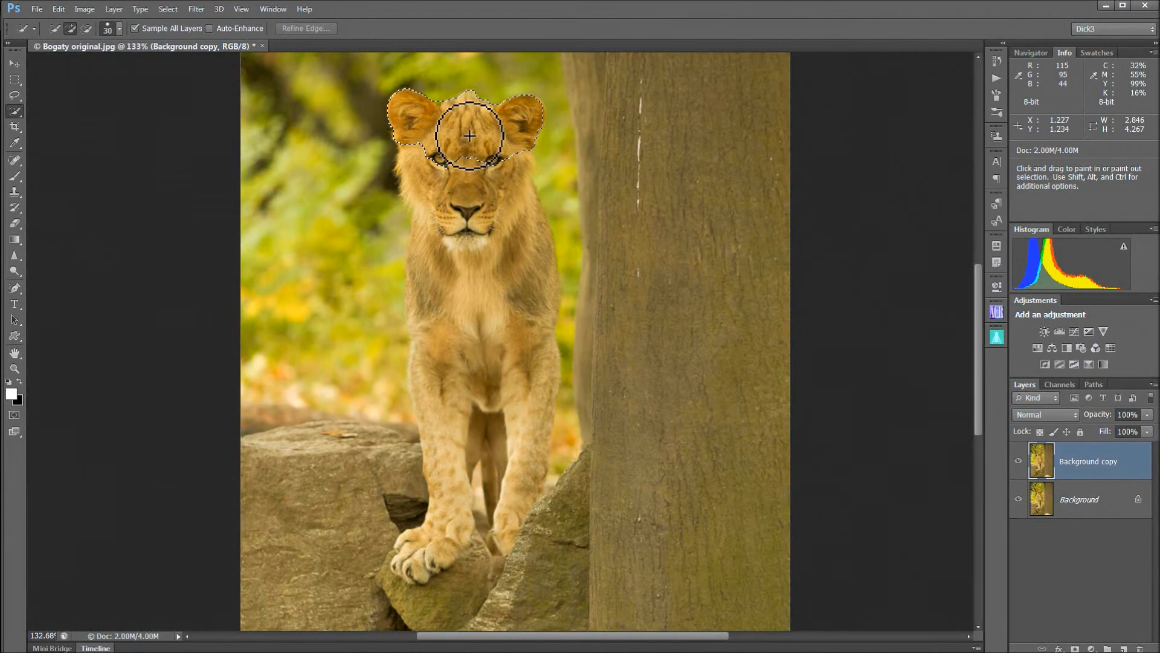
pyautogui.moveTo(479, 163)
pyautogui.mouseDown()
pyautogui.moveTo(505, 181)
pyautogui.moveTo(494, 197)
pyautogui.moveTo(524, 215)
pyautogui.moveTo(530, 310)
pyautogui.moveTo(521, 327)
pyautogui.moveTo(492, 303)
pyautogui.moveTo(445, 224)
pyautogui.moveTo(446, 308)
pyautogui.moveTo(430, 383)
pyautogui.moveTo(446, 515)
pyautogui.moveTo(410, 557)
pyautogui.moveTo(422, 536)
pyautogui.mouseUp()
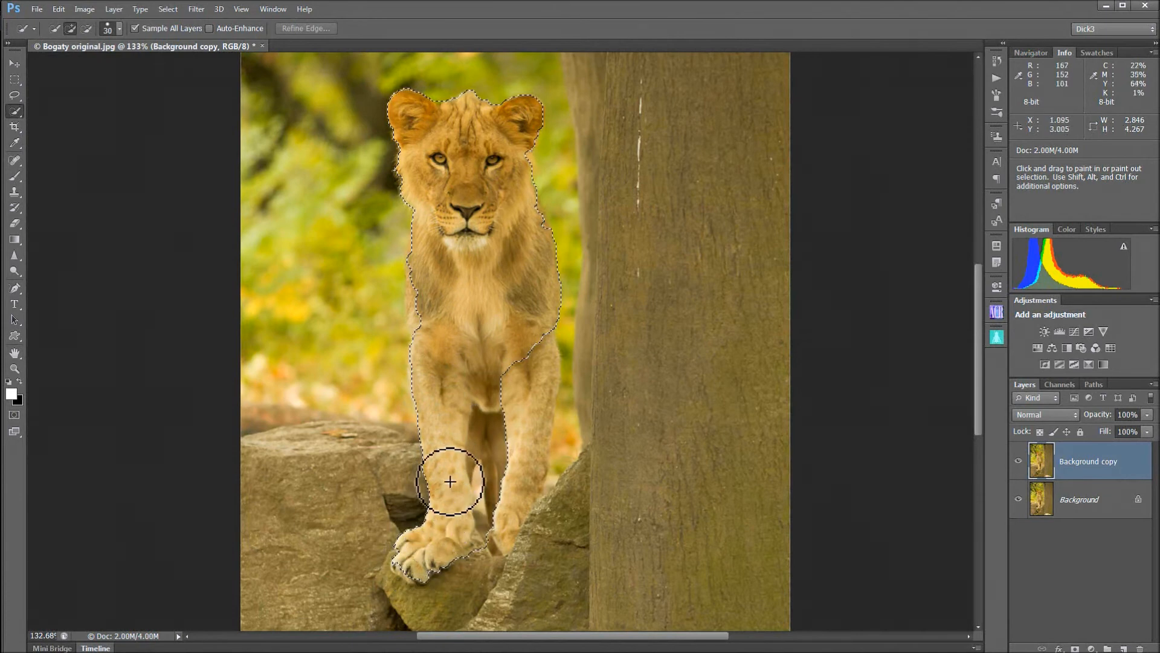
pyautogui.moveTo(503, 474)
pyautogui.mouseDown()
pyautogui.moveTo(513, 484)
pyautogui.moveTo(500, 518)
pyautogui.moveTo(516, 417)
pyautogui.mouseUp()
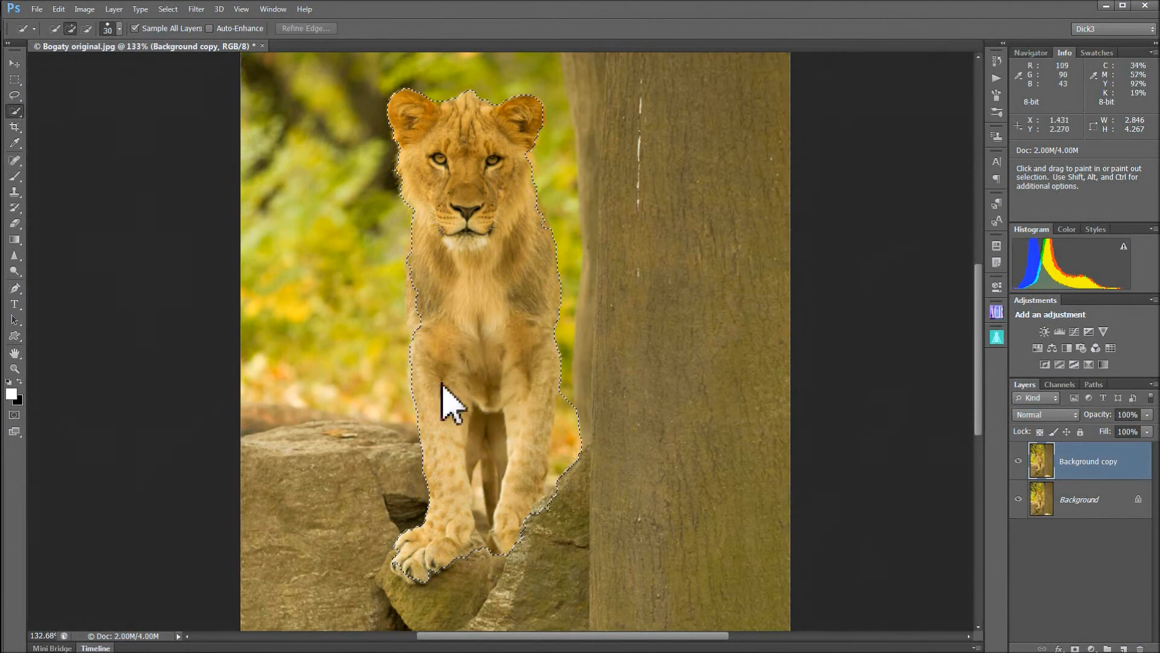
pyautogui.moveTo(515, 339); pyautogui.dragTo(514, 334)
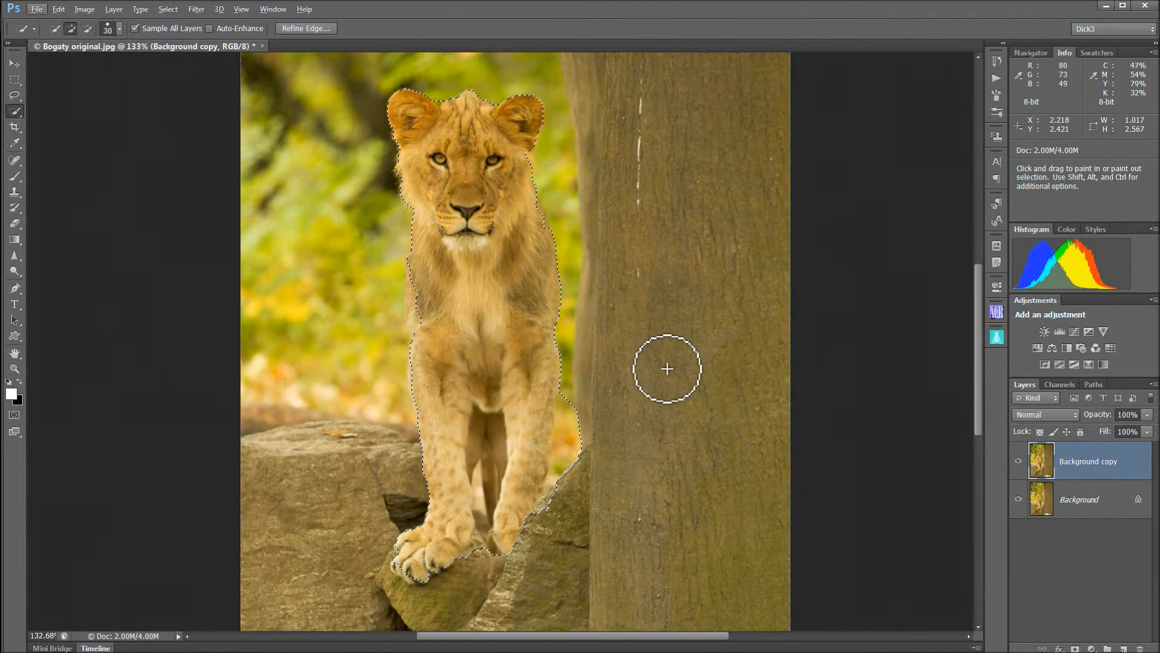
pyautogui.press('alt')
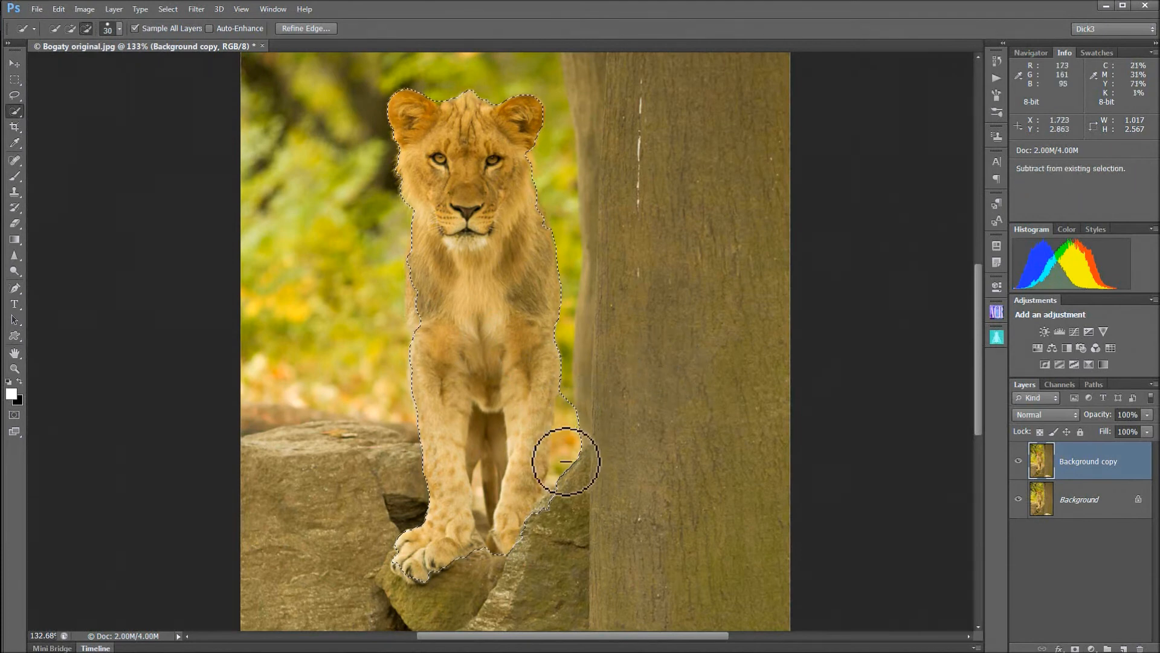
pyautogui.keyDown('alt'); pyautogui.click(568, 399); pyautogui.keyUp('alt')
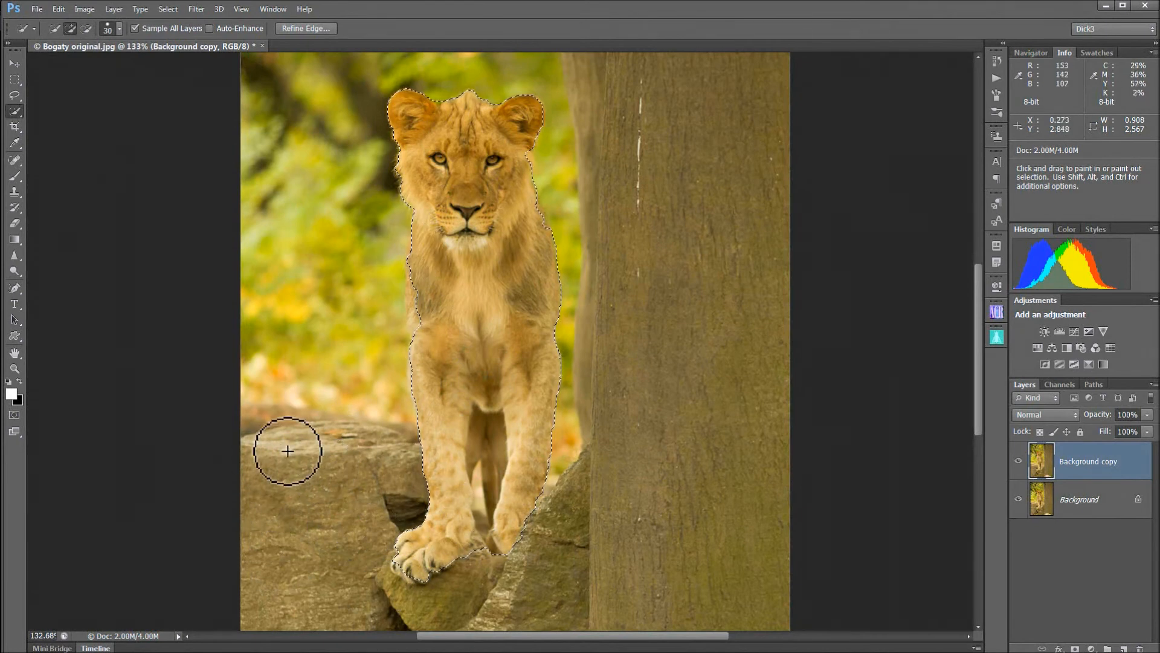
# - Add the rocks on both sides beneath the lion to the selection, up to the edge of the tree trunk
pyautogui.moveTo(266, 442)
pyautogui.mouseDown()
pyautogui.moveTo(379, 448)
pyautogui.moveTo(428, 489)
pyautogui.moveTo(386, 530)
pyautogui.moveTo(316, 547)
pyautogui.moveTo(287, 568)
pyautogui.moveTo(292, 609)
pyautogui.moveTo(402, 624)
pyautogui.moveTo(453, 631)
pyautogui.mouseUp()
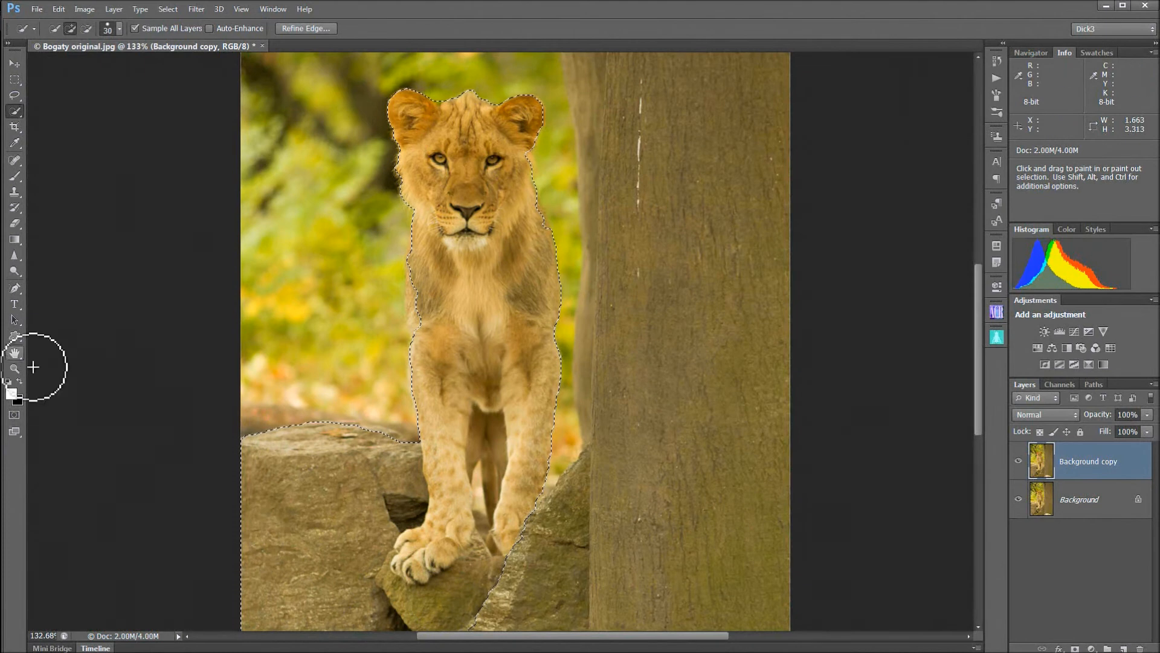
pyautogui.doubleClick(15, 352)
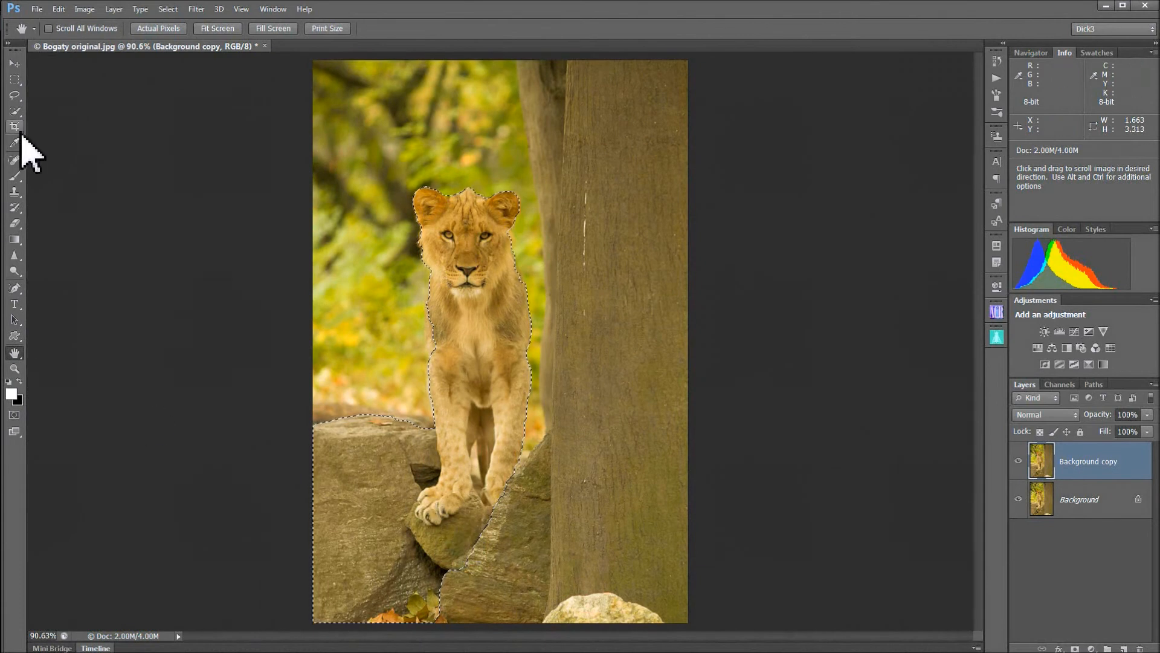
pyautogui.click(15, 112)
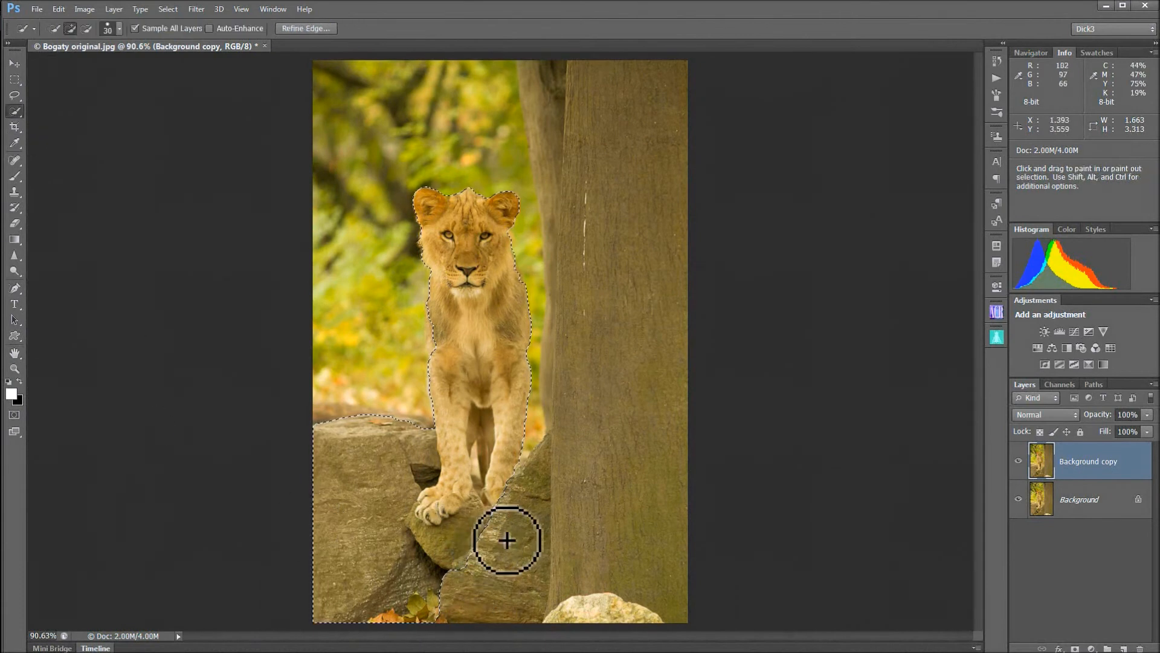
pyautogui.moveTo(526, 561)
pyautogui.mouseDown()
pyautogui.moveTo(503, 587)
pyautogui.moveTo(524, 526)
pyautogui.moveTo(481, 555)
pyautogui.mouseUp()
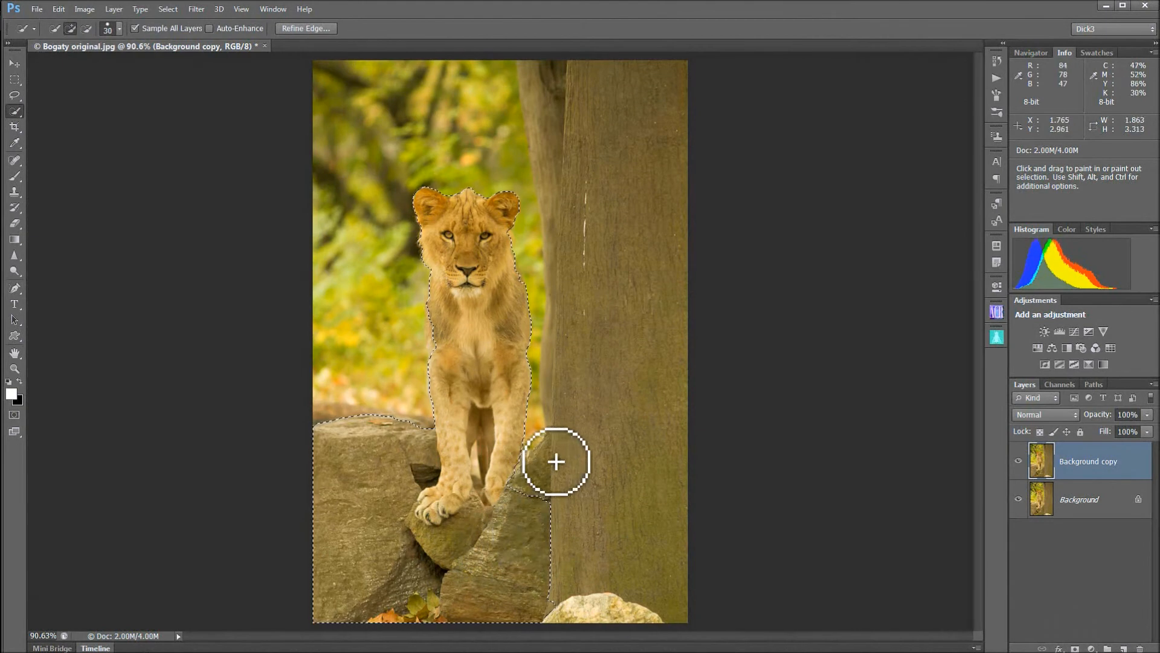
pyautogui.moveTo(553, 471)
pyautogui.mouseDown()
pyautogui.moveTo(532, 507)
pyautogui.moveTo(552, 511)
pyautogui.moveTo(554, 526)
pyautogui.mouseUp()
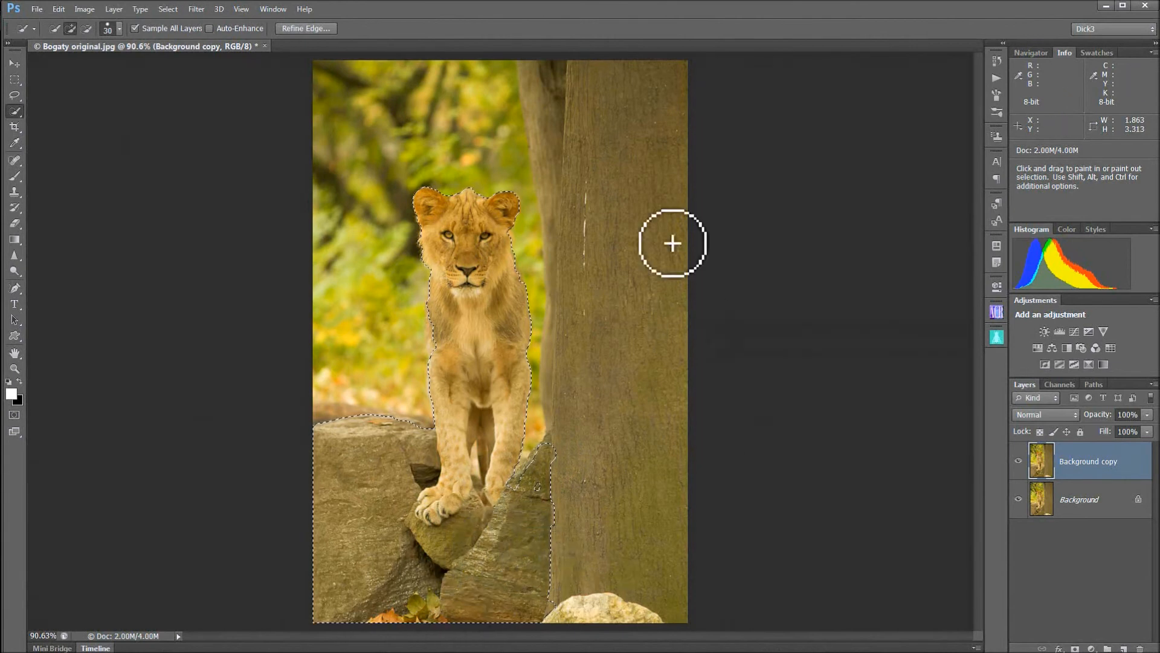
# - Add the tree trunk to the selection and subtract the blurred foliage background around the lion
pyautogui.moveTo(549, 77)
pyautogui.mouseDown()
pyautogui.moveTo(588, 200)
pyautogui.moveTo(596, 271)
pyautogui.mouseUp()
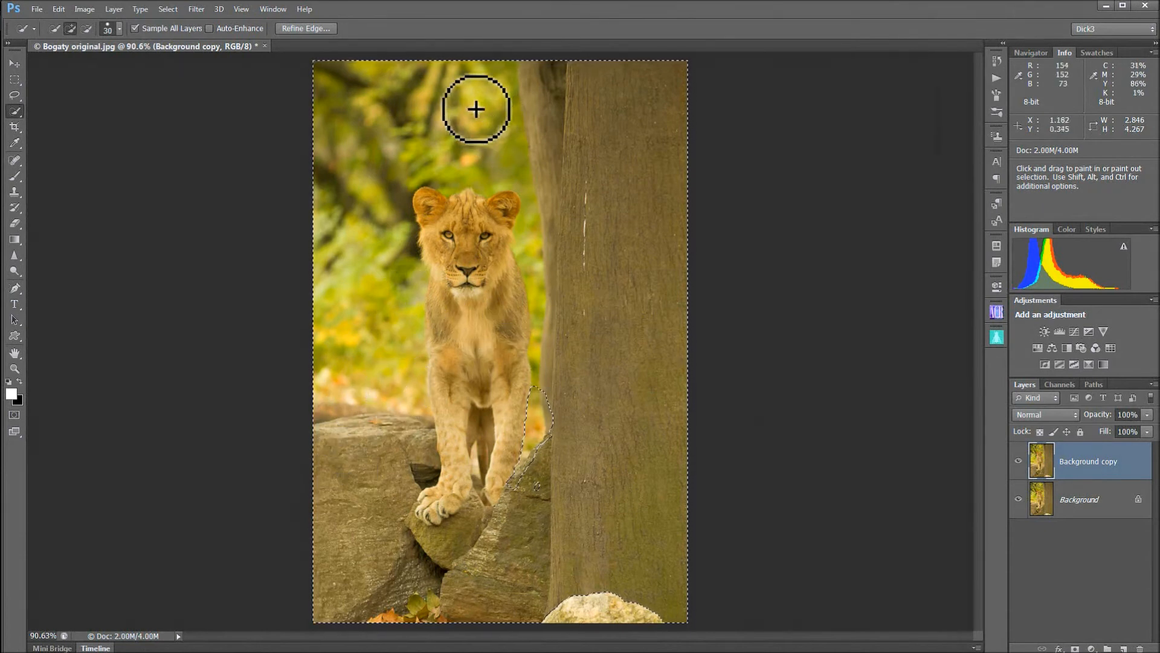
pyautogui.press('alt')
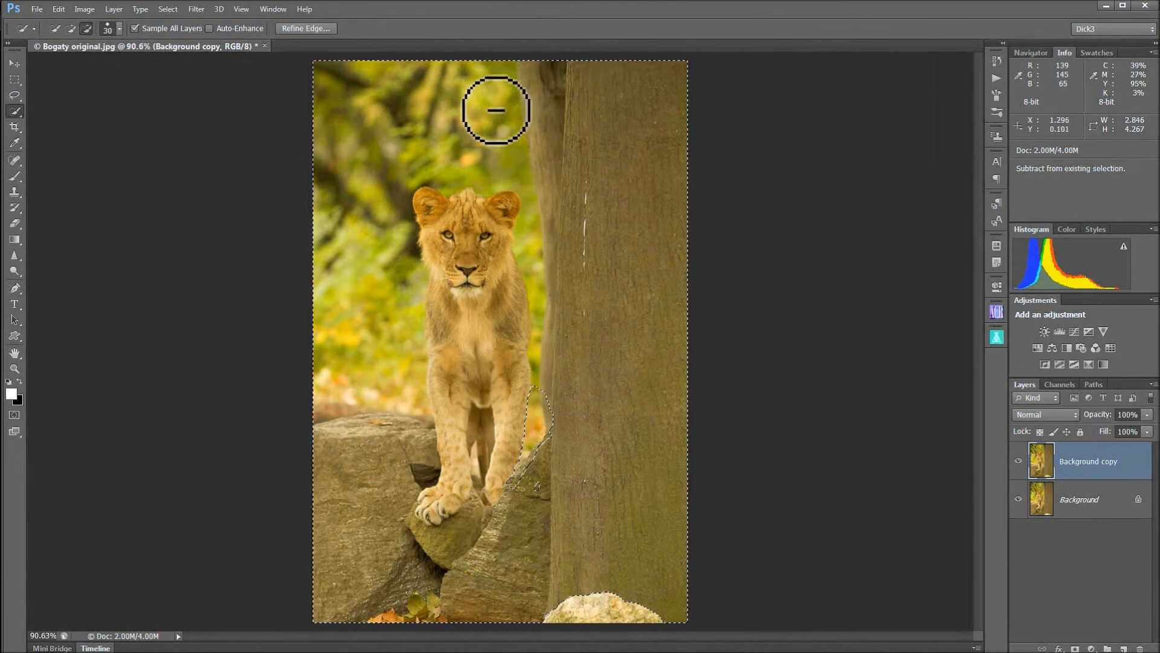
pyautogui.moveTo(503, 133)
pyautogui.mouseDown()
pyautogui.moveTo(527, 168)
pyautogui.moveTo(524, 190)
pyautogui.mouseUp()
pyautogui.moveTo(459, 171)
pyautogui.mouseDown()
pyautogui.moveTo(414, 161)
pyautogui.moveTo(385, 182)
pyautogui.moveTo(367, 263)
pyautogui.moveTo(403, 382)
pyautogui.mouseUp()
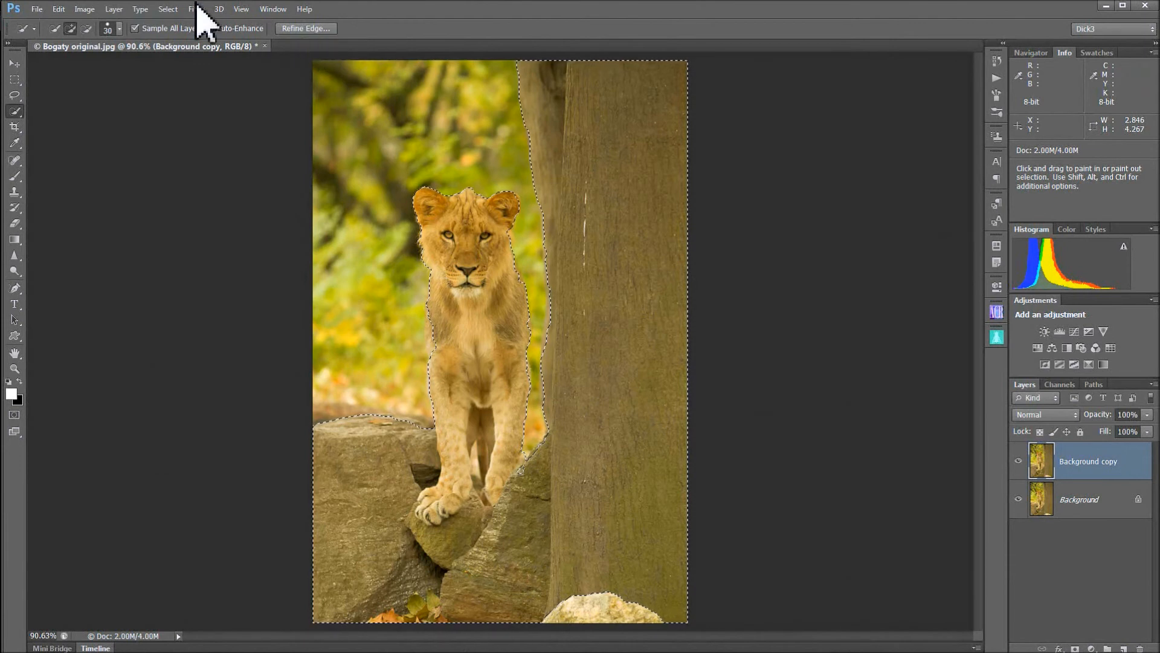
# - Open Refine Edge for the selection and set its view mode to Marching Ants
pyautogui.click(171, 9)
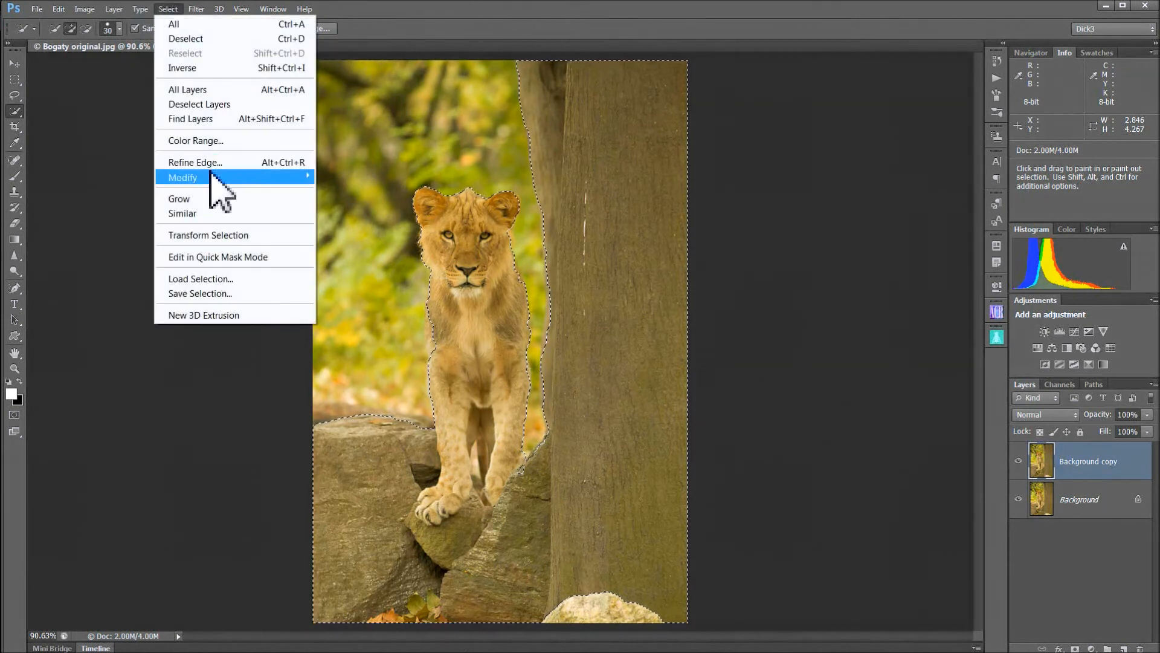
pyautogui.click(534, 13)
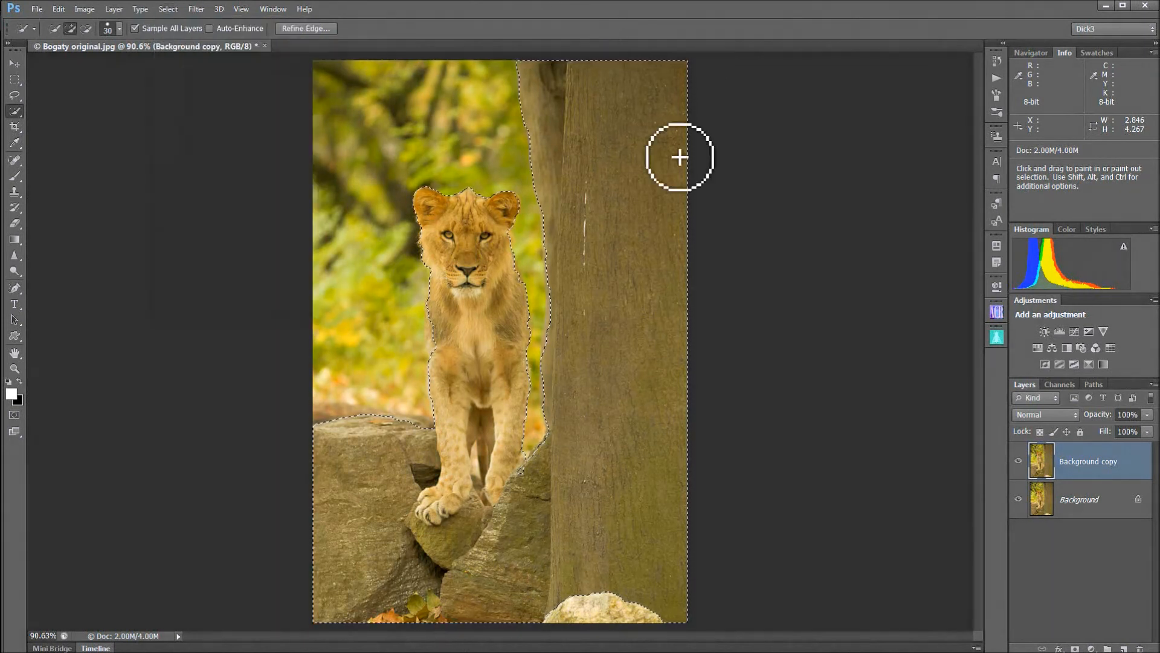
pyautogui.click(298, 30)
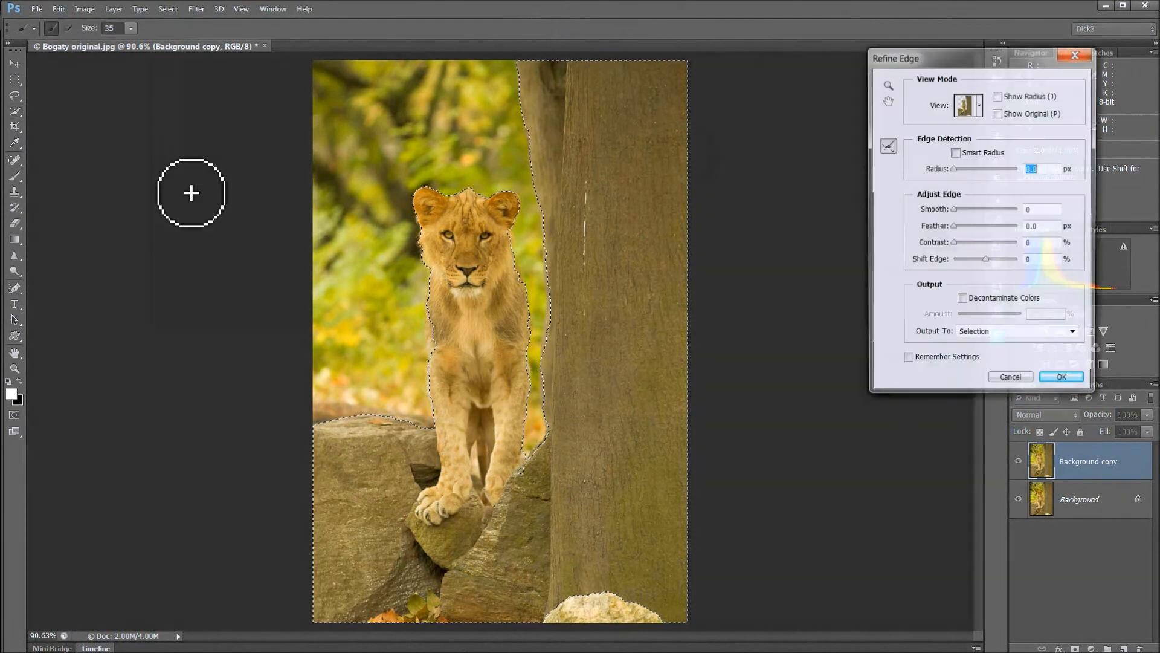
pyautogui.moveTo(995, 57); pyautogui.dragTo(875, 79)
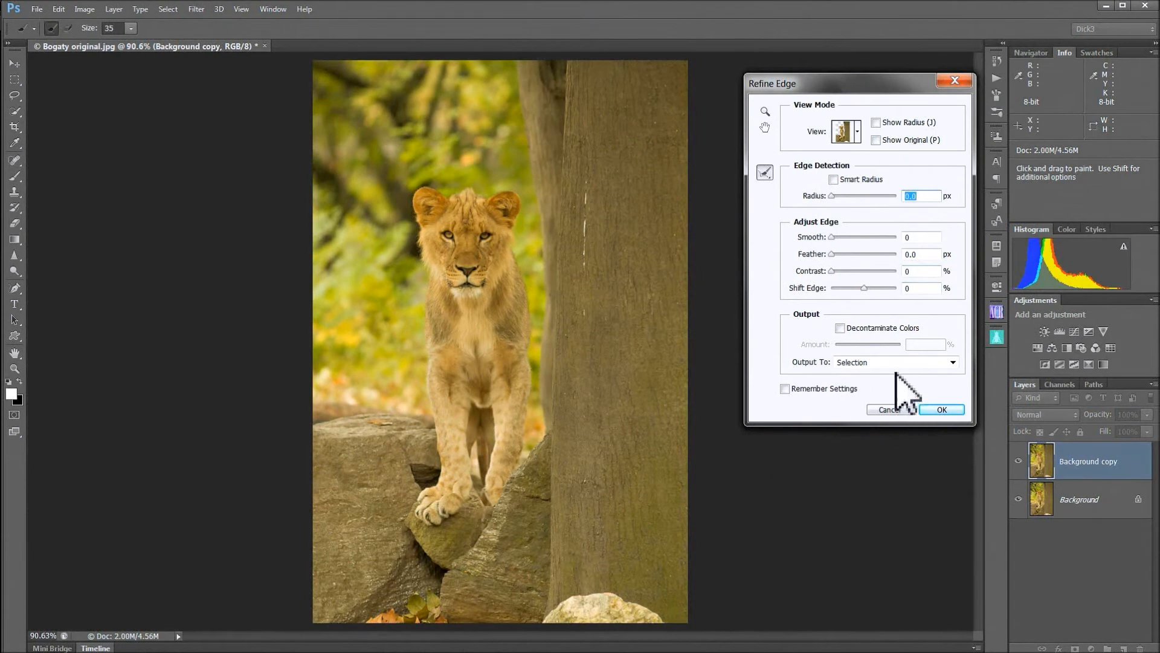
pyautogui.click(842, 131)
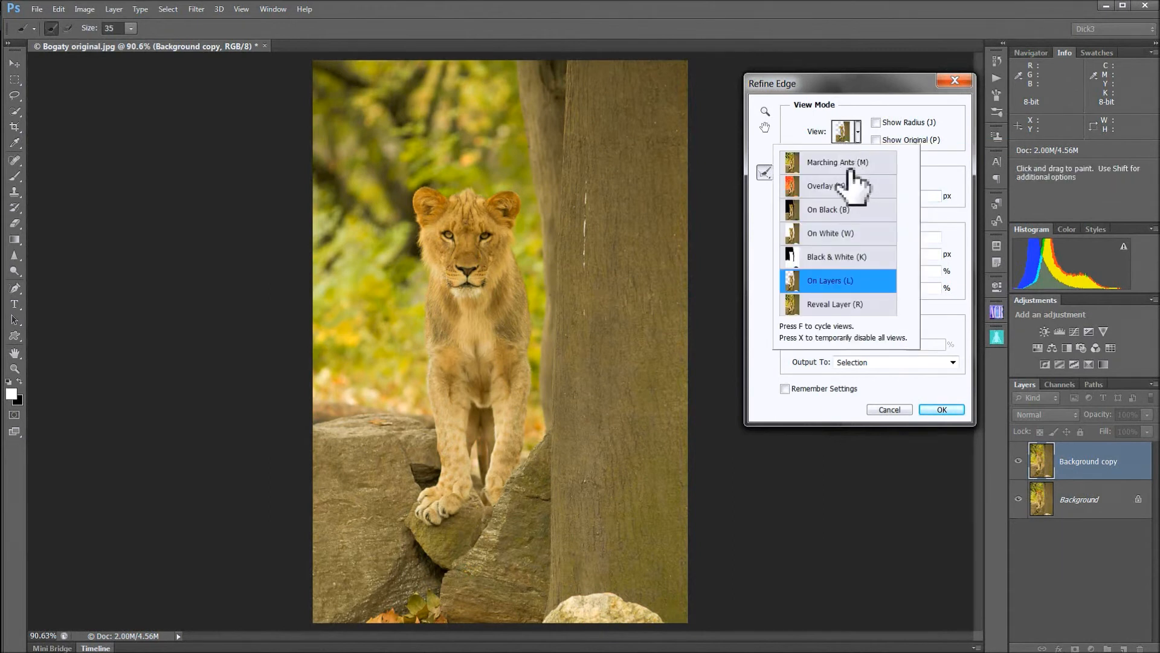
pyautogui.click(852, 168)
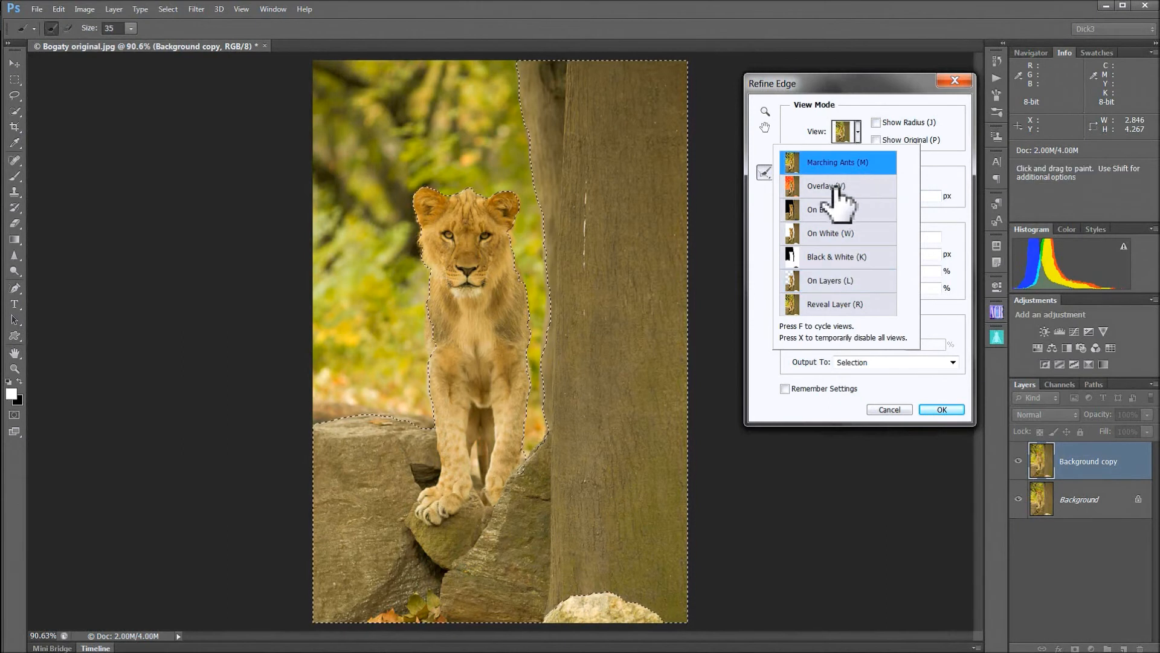
# - Preview the selection in the Refine Edge view modes from Overlay to Reveal Layer and set the view to On White
pyautogui.click(835, 188)
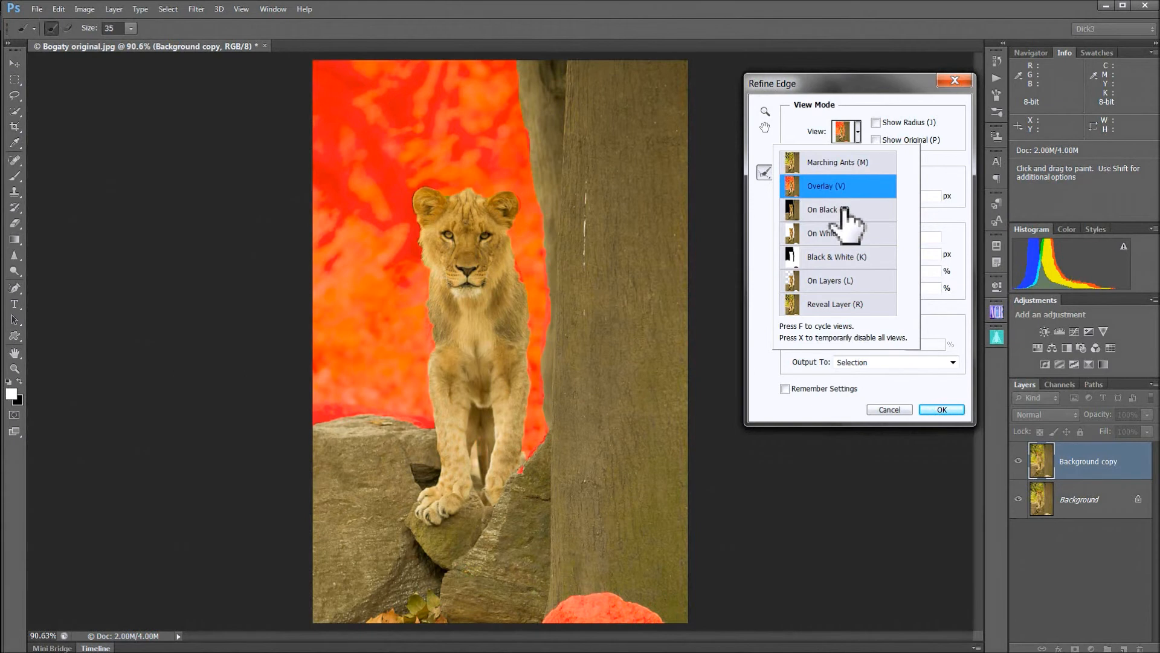
pyautogui.click(838, 208)
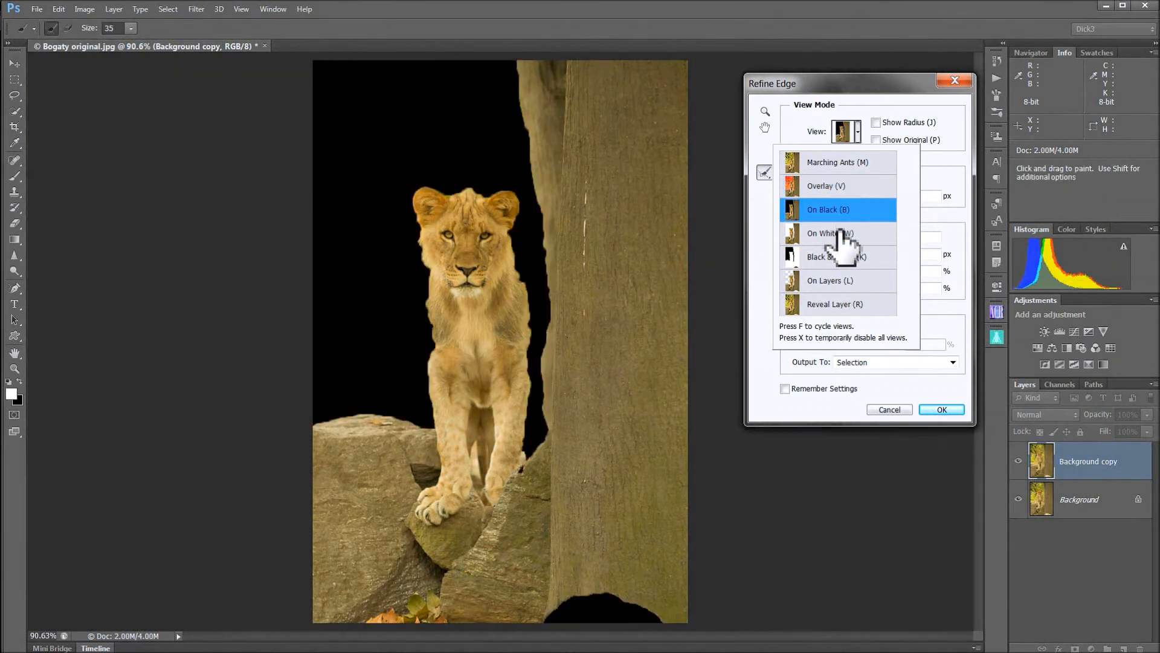
pyautogui.click(840, 234)
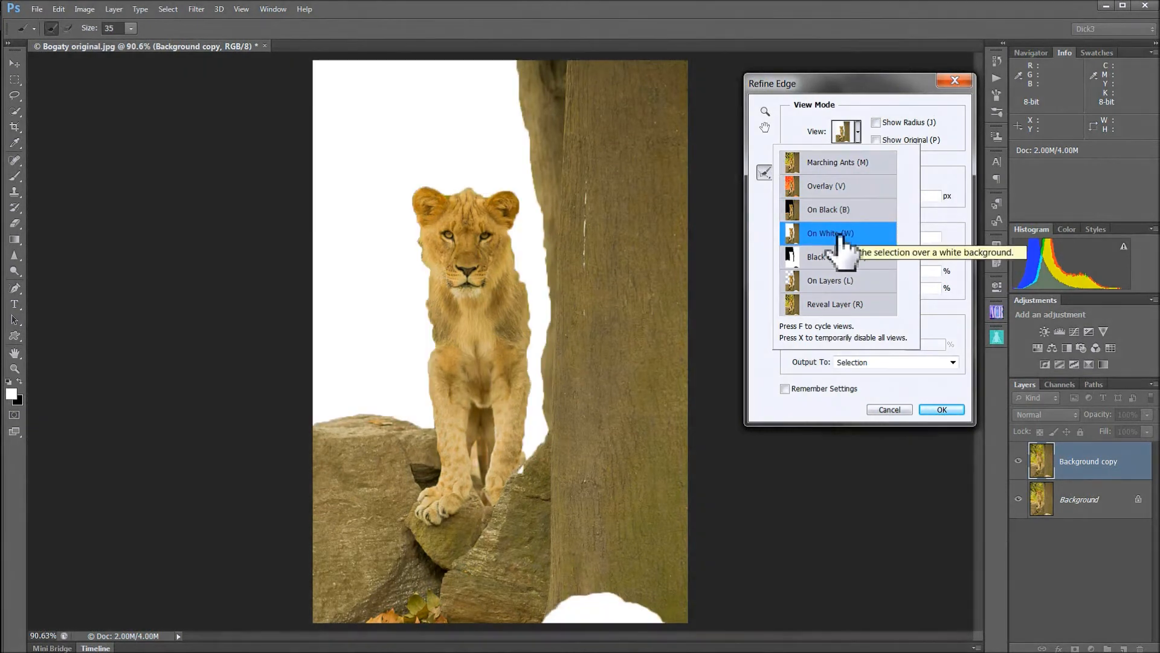
pyautogui.click(834, 261)
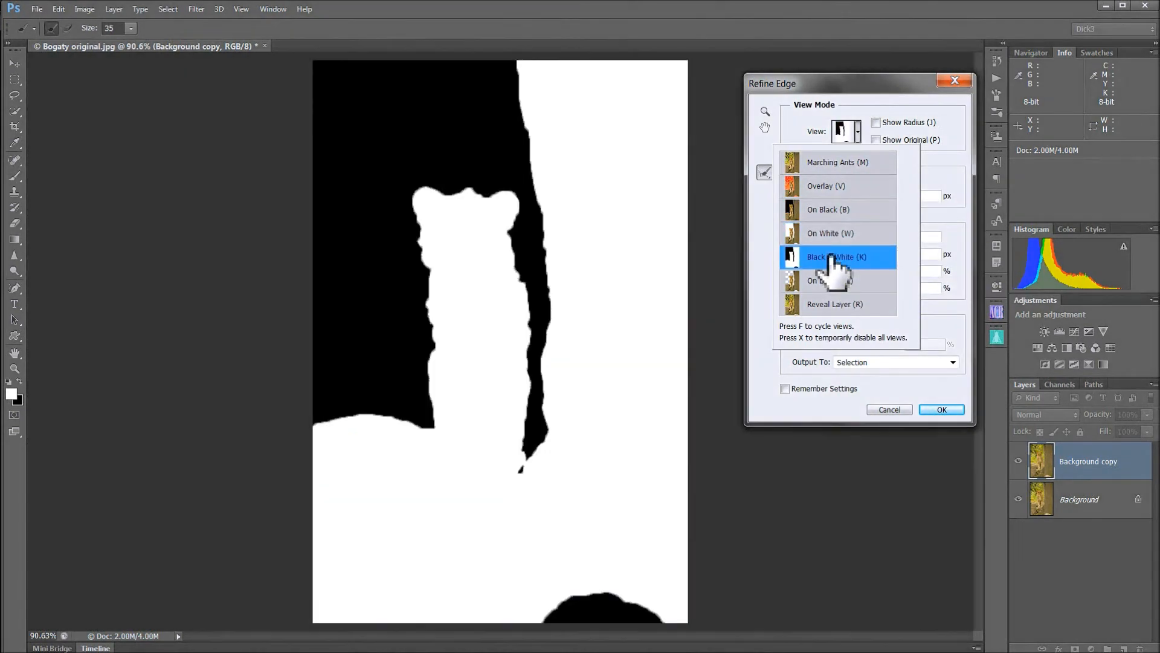
pyautogui.click(829, 282)
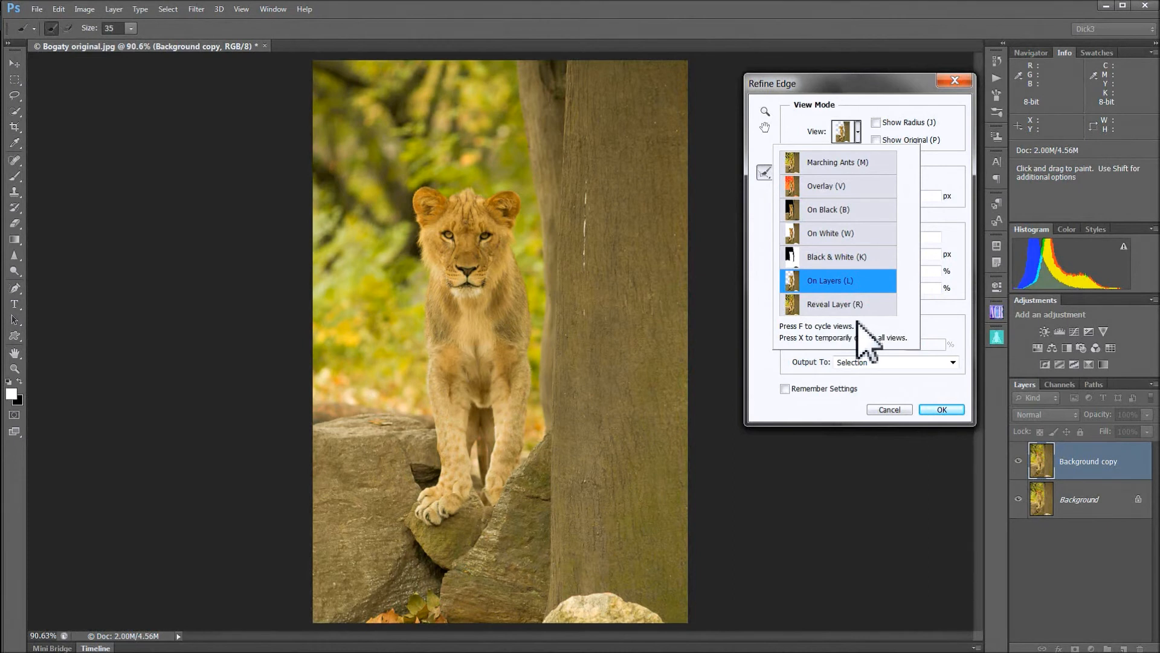
pyautogui.click(827, 305)
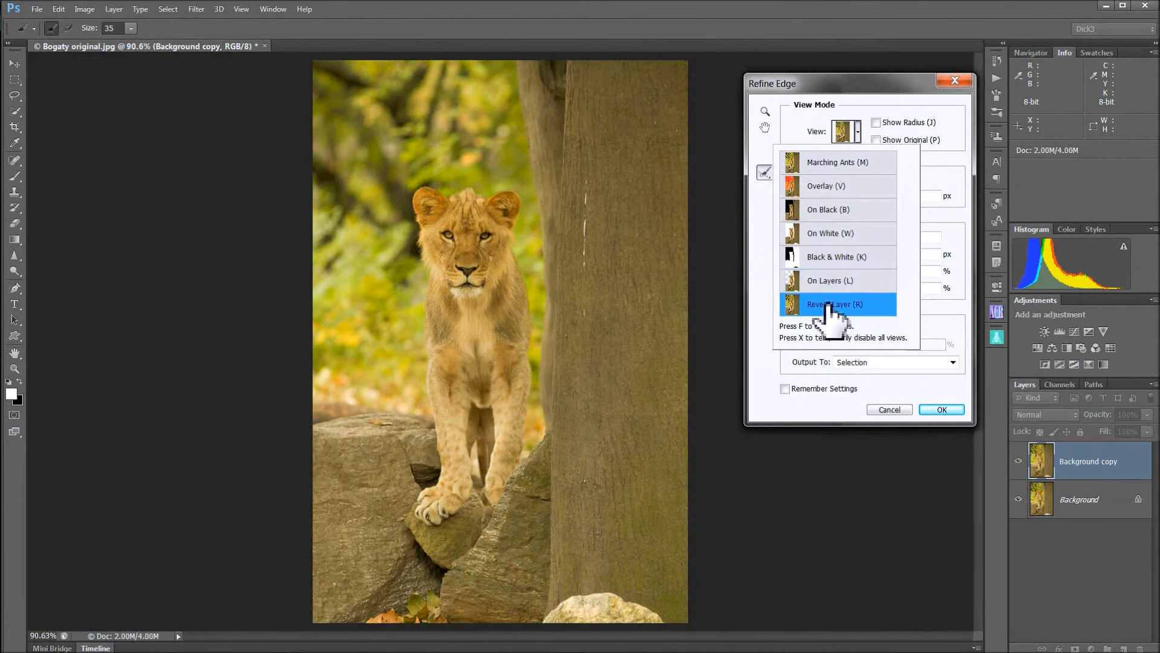
pyautogui.click(834, 236)
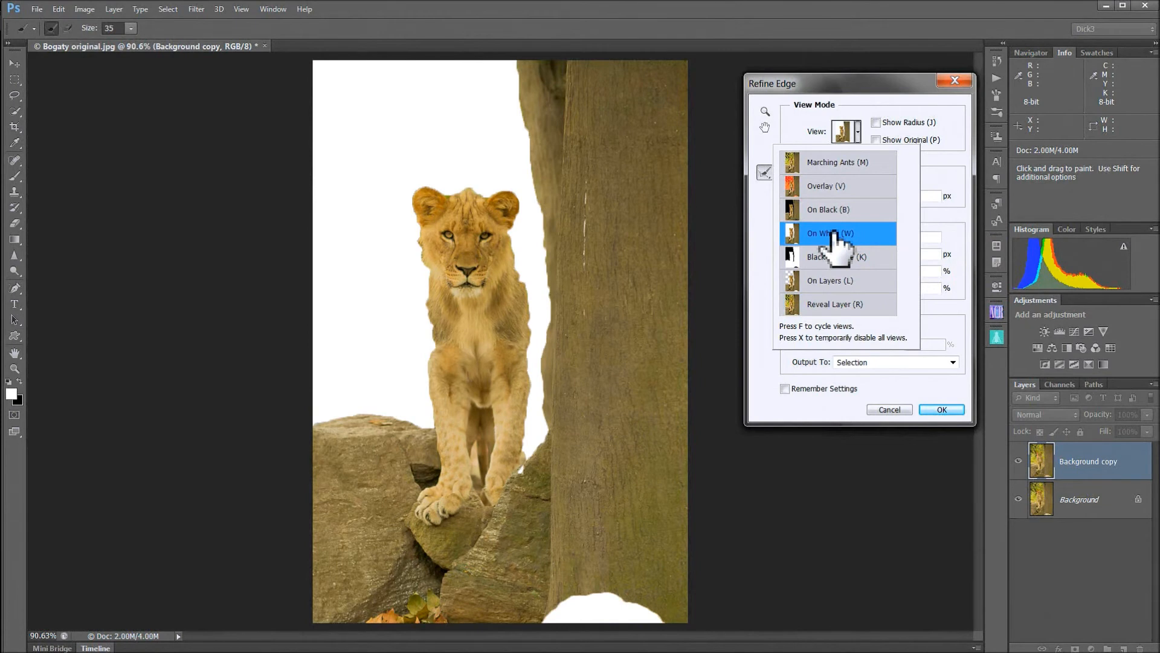
pyautogui.click(849, 133)
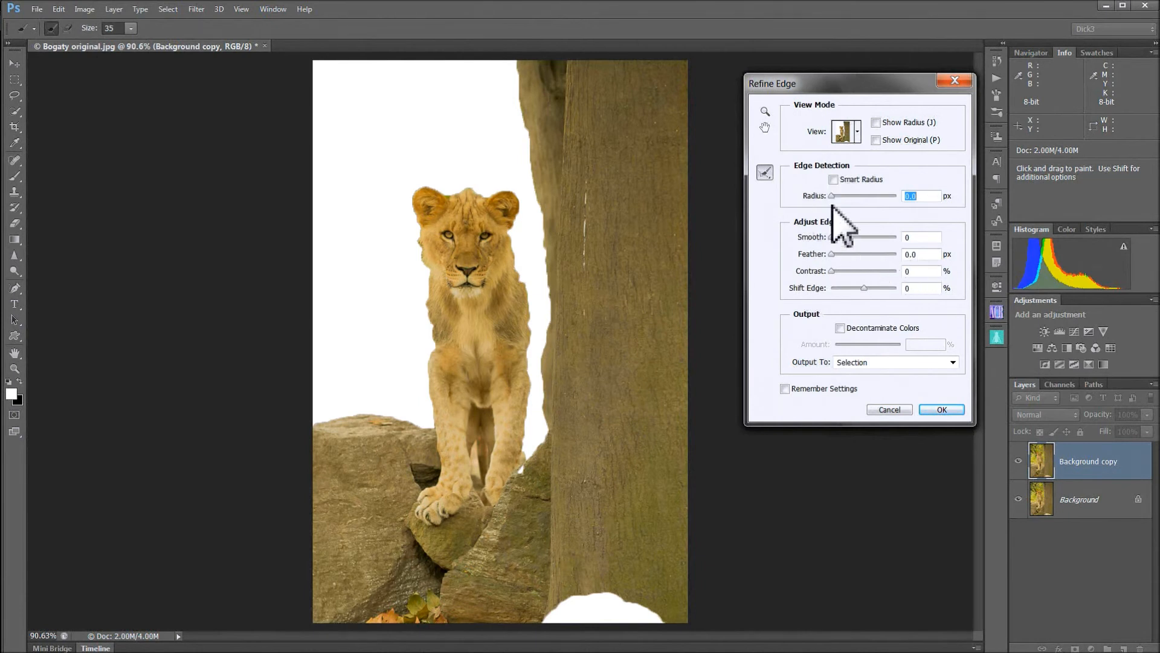
# - Turn on Smart Radius and set the edge detection radius to 6.5 px, judging it with the radius area temporarily shown
pyautogui.moveTo(832, 197); pyautogui.dragTo(836, 198)
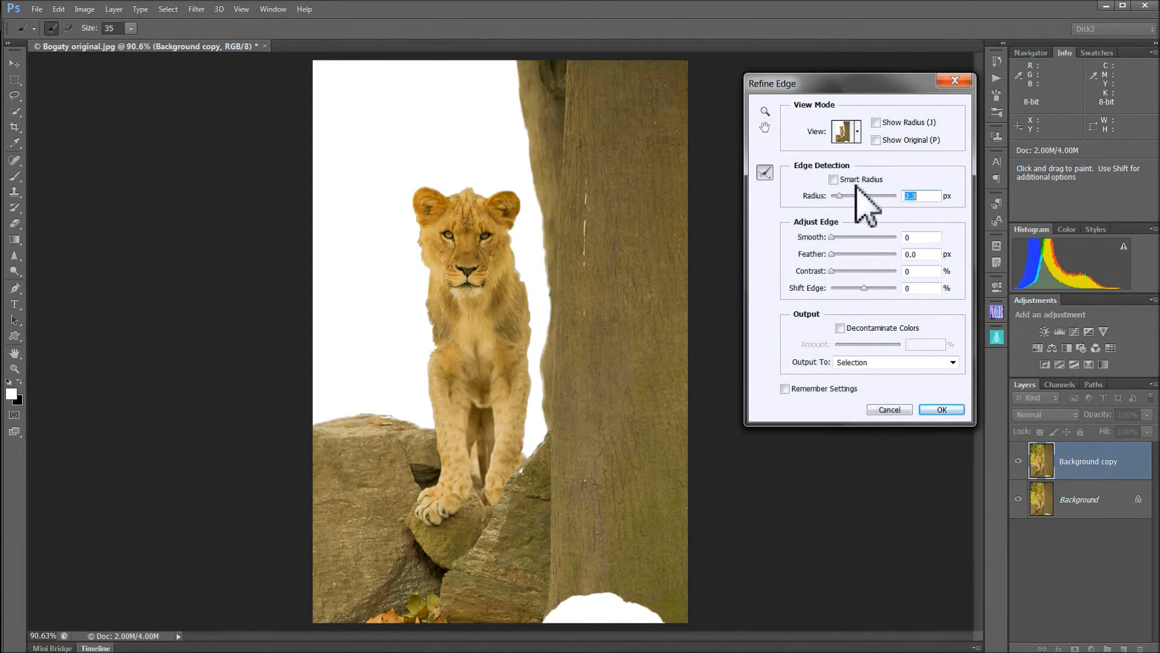
pyautogui.click(833, 179)
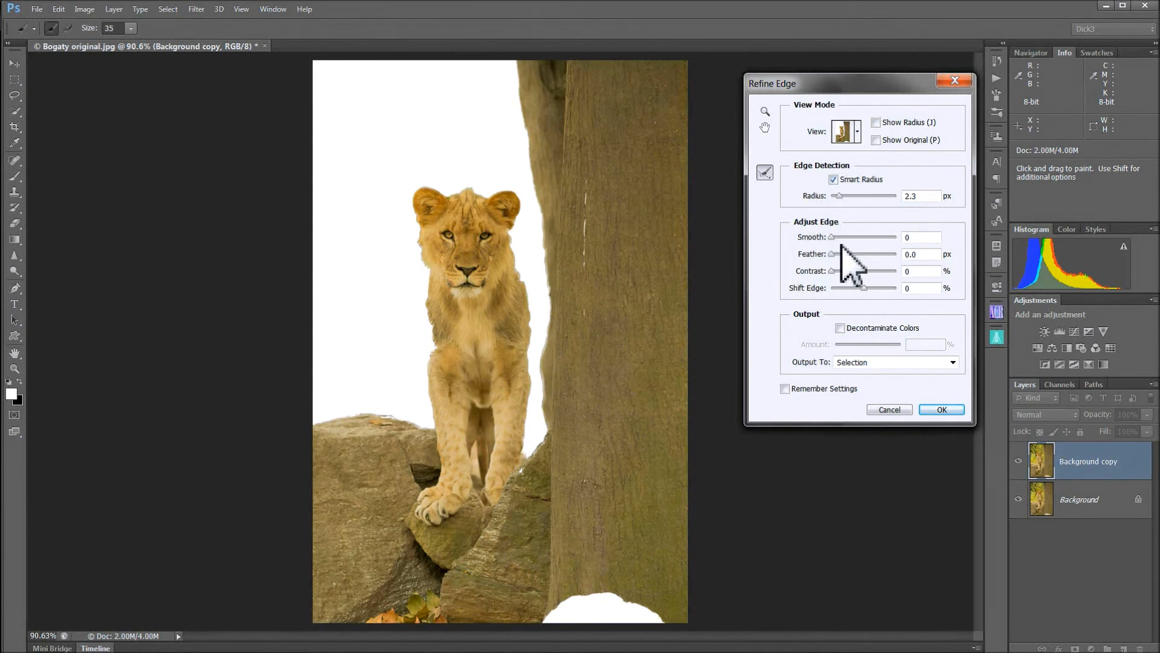
pyautogui.click(876, 122)
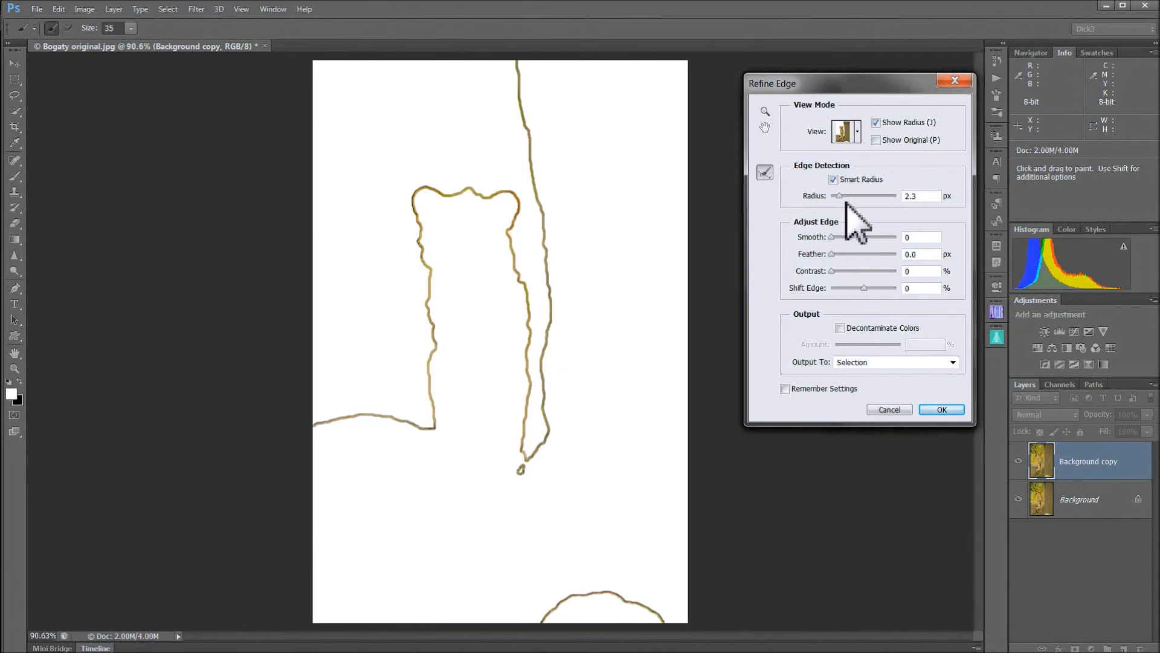
pyautogui.moveTo(840, 196); pyautogui.dragTo(886, 197)
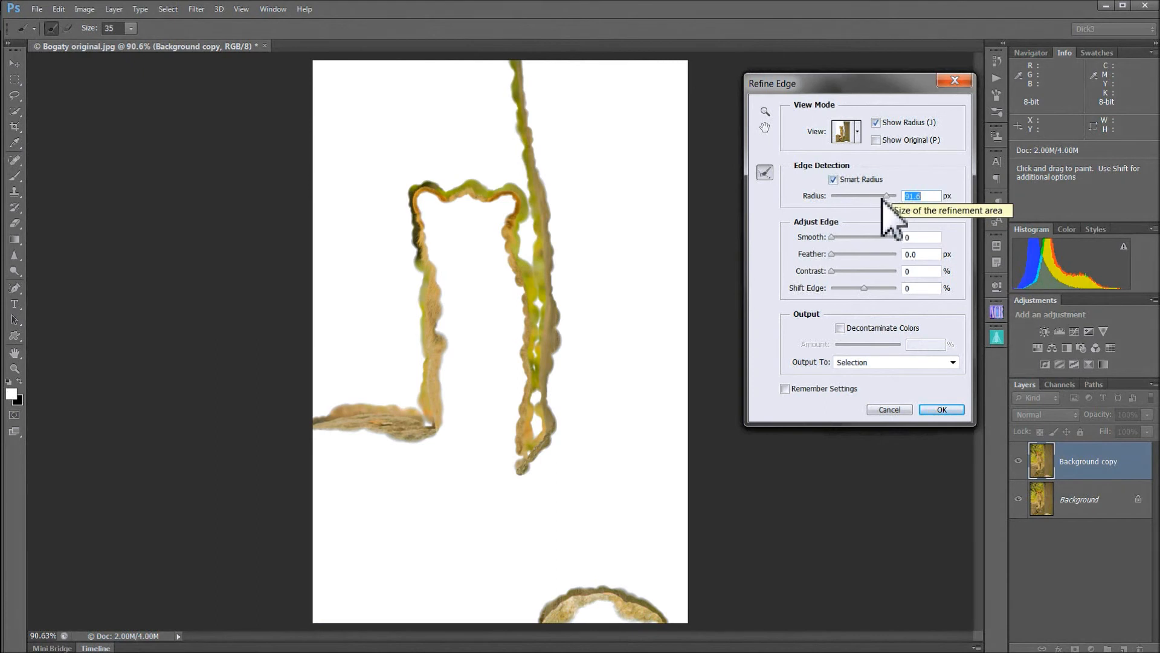
pyautogui.moveTo(883, 198); pyautogui.dragTo(852, 194)
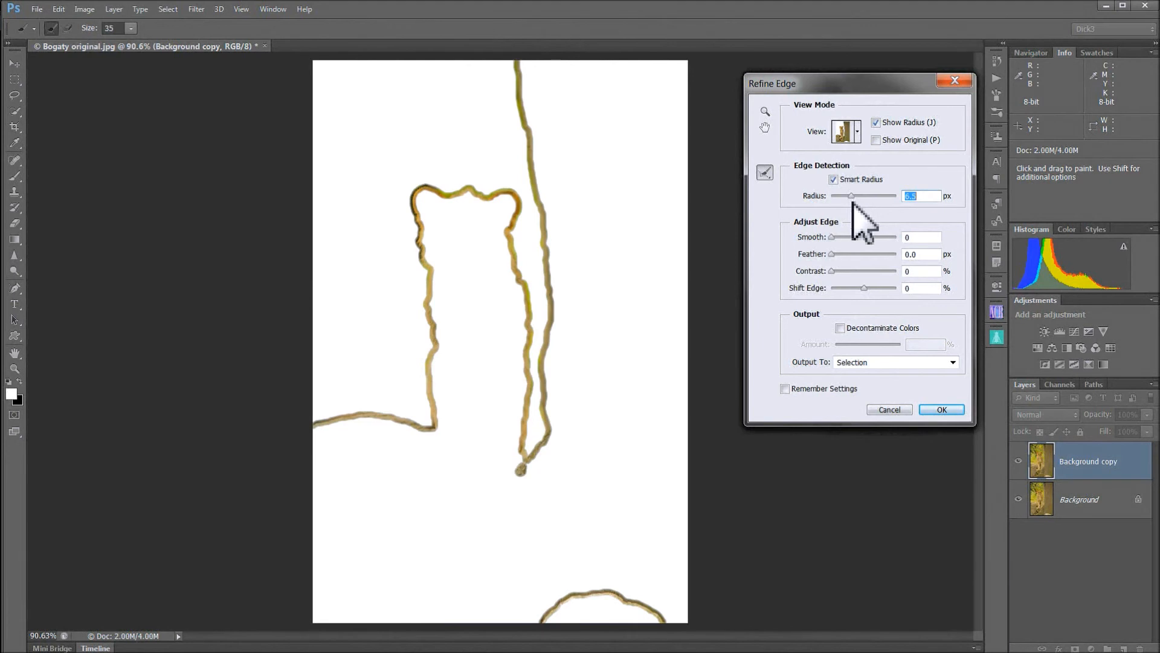
pyautogui.click(876, 122)
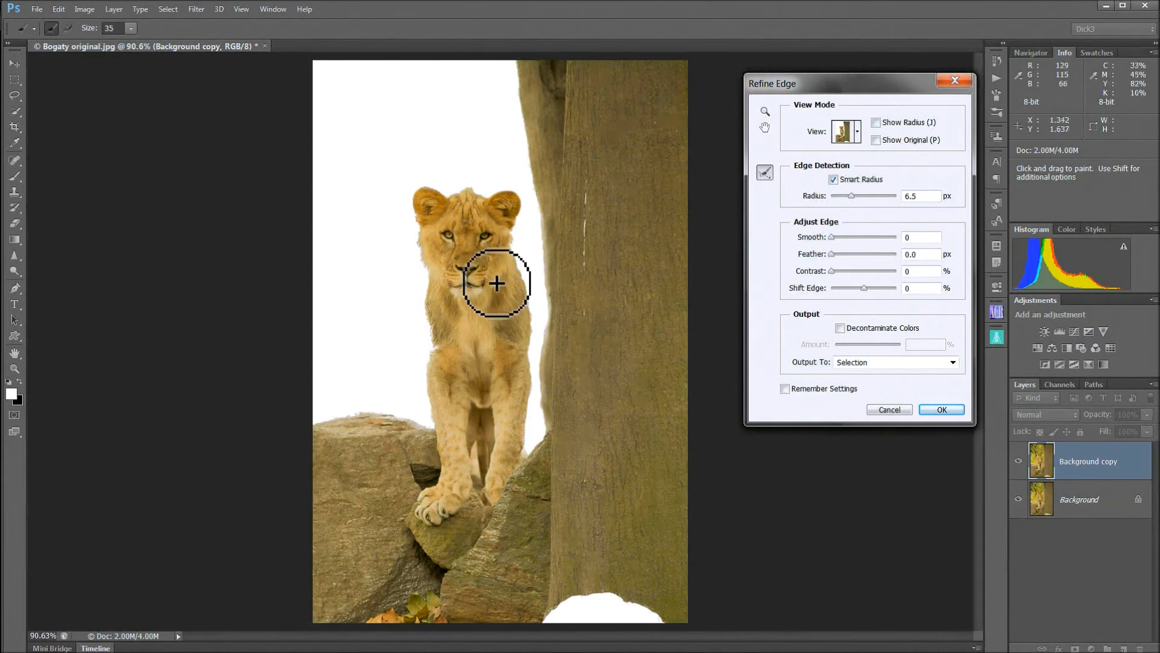
# - Inspect the edge around the lion's face and neck up close, comparing the radius area with the cut-out
pyautogui.scroll(4, 489, 275)
pyautogui.scroll(4, 467, 253)
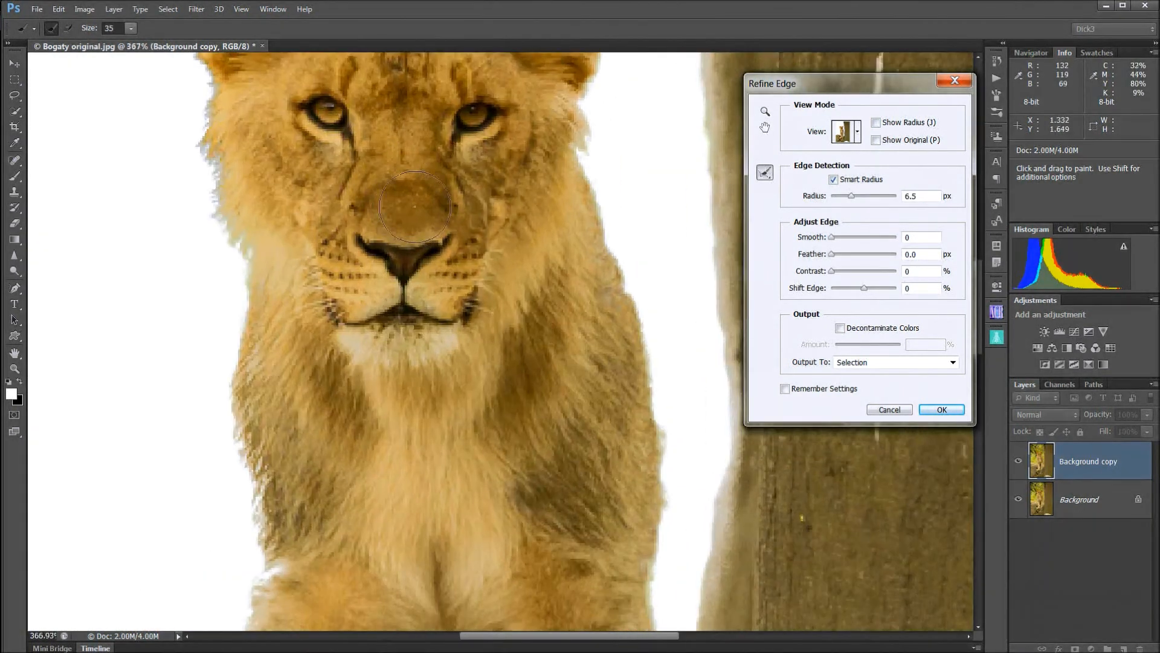
pyautogui.scroll(1, 411, 181)
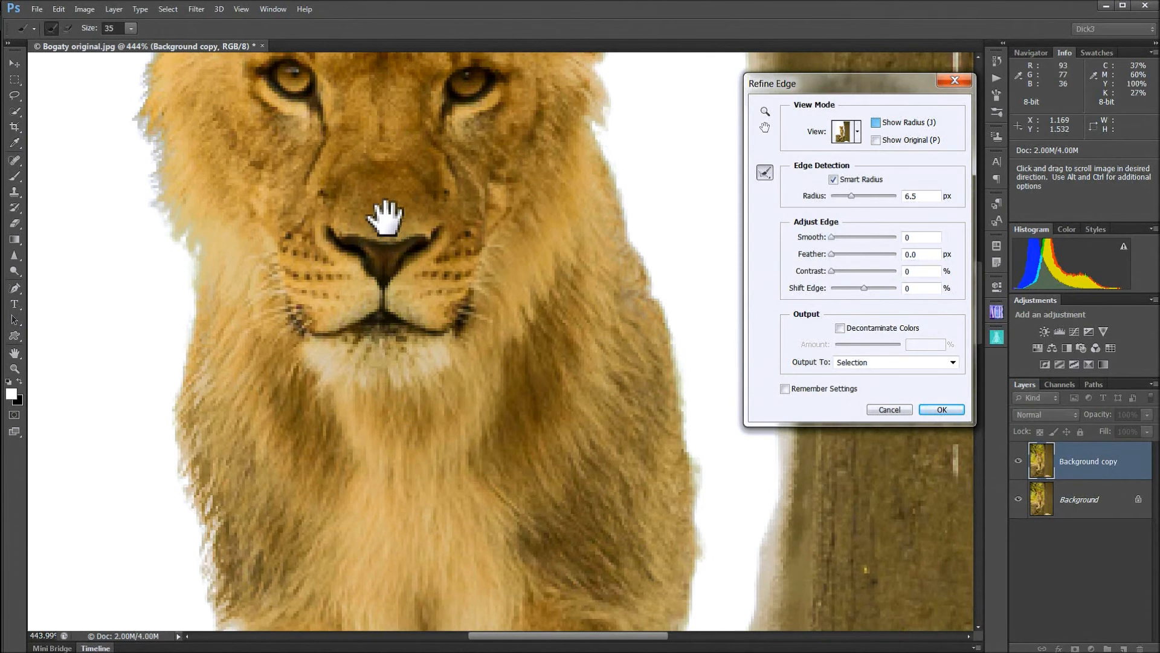
pyautogui.press('j')
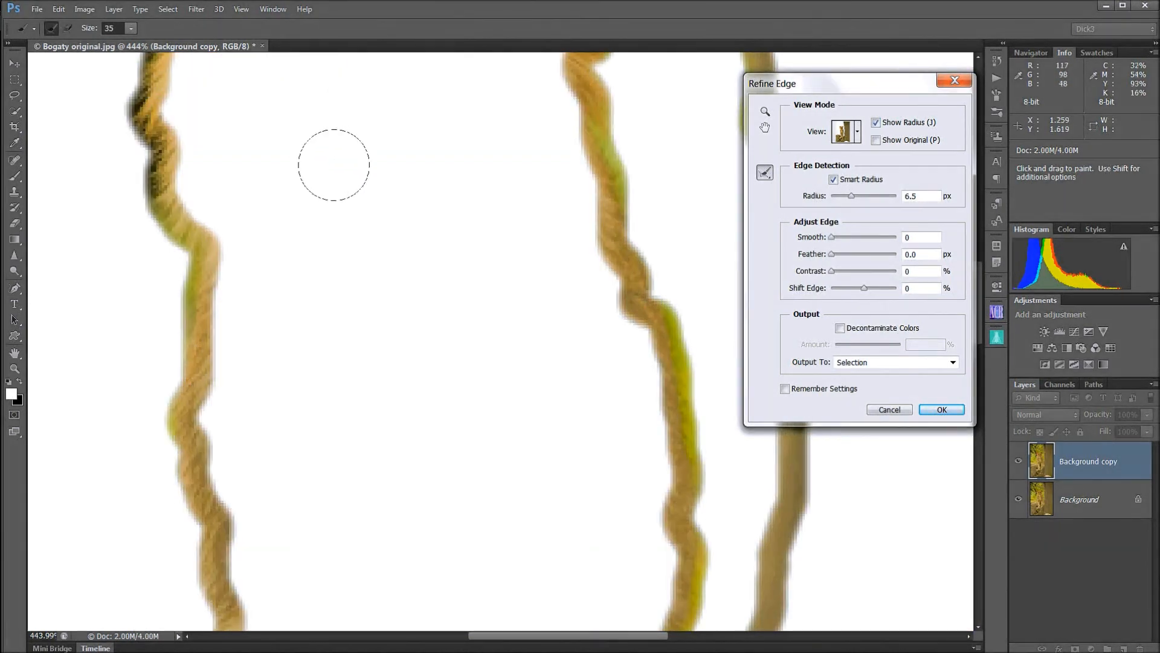
pyautogui.press('space')
pyautogui.press('j')
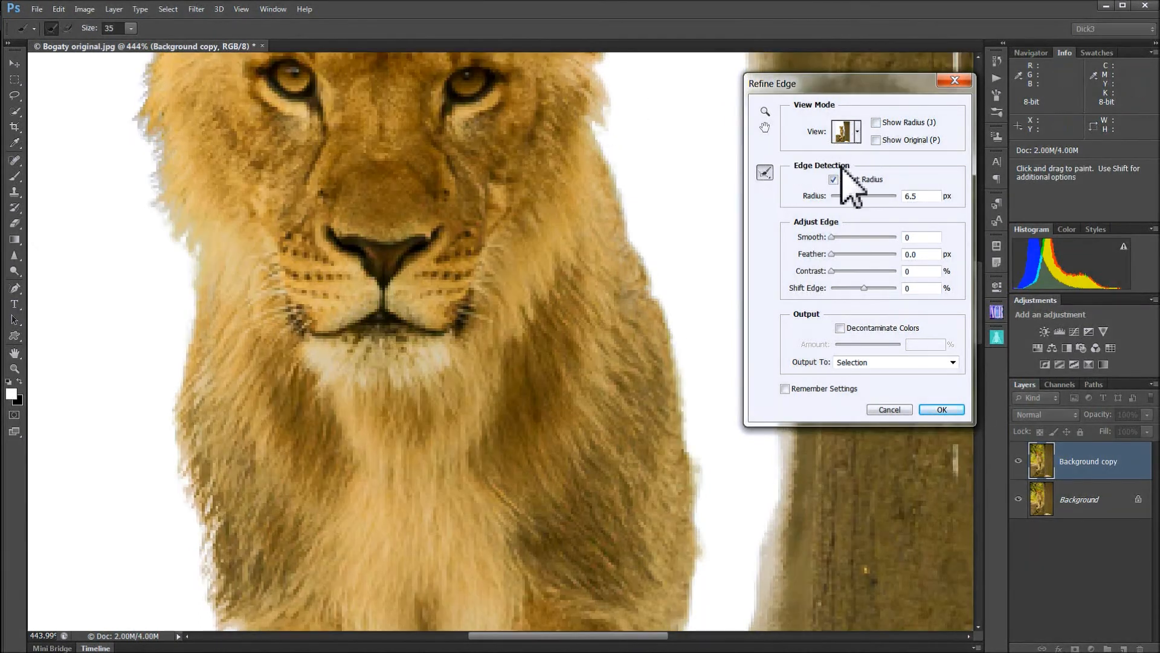
# - Test a wide radius of 72.8 px around the lion's ears and head, and set it to 4.5 px
pyautogui.click(765, 127)
pyautogui.moveTo(404, 306); pyautogui.dragTo(421, 406)
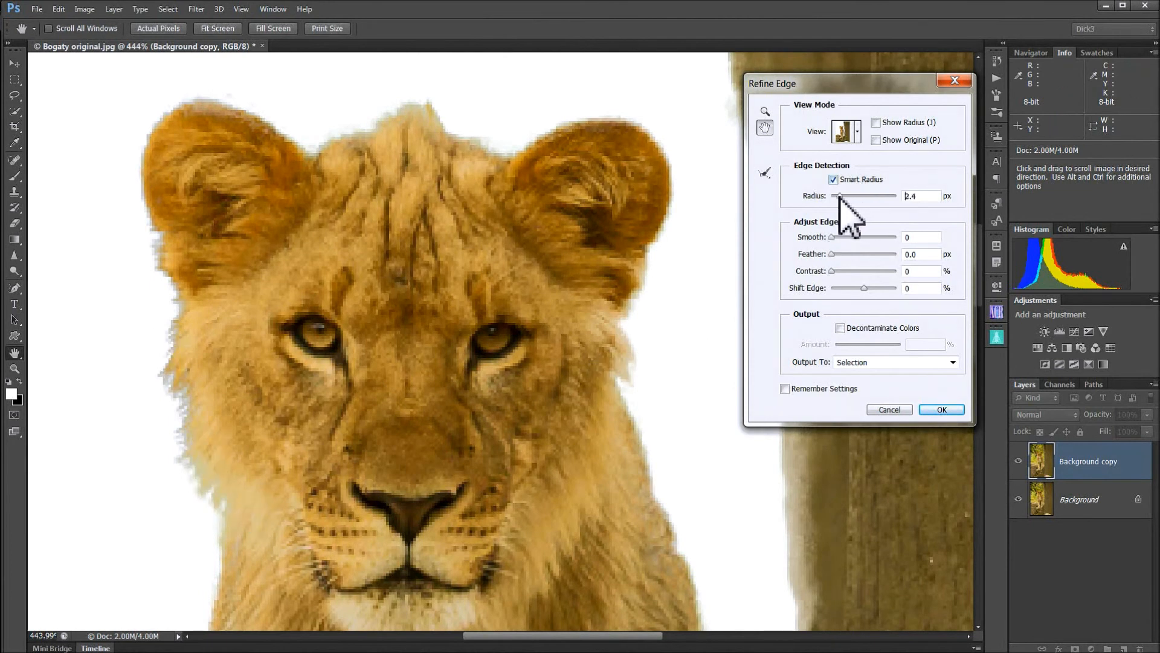
pyautogui.moveTo(844, 197); pyautogui.dragTo(872, 195)
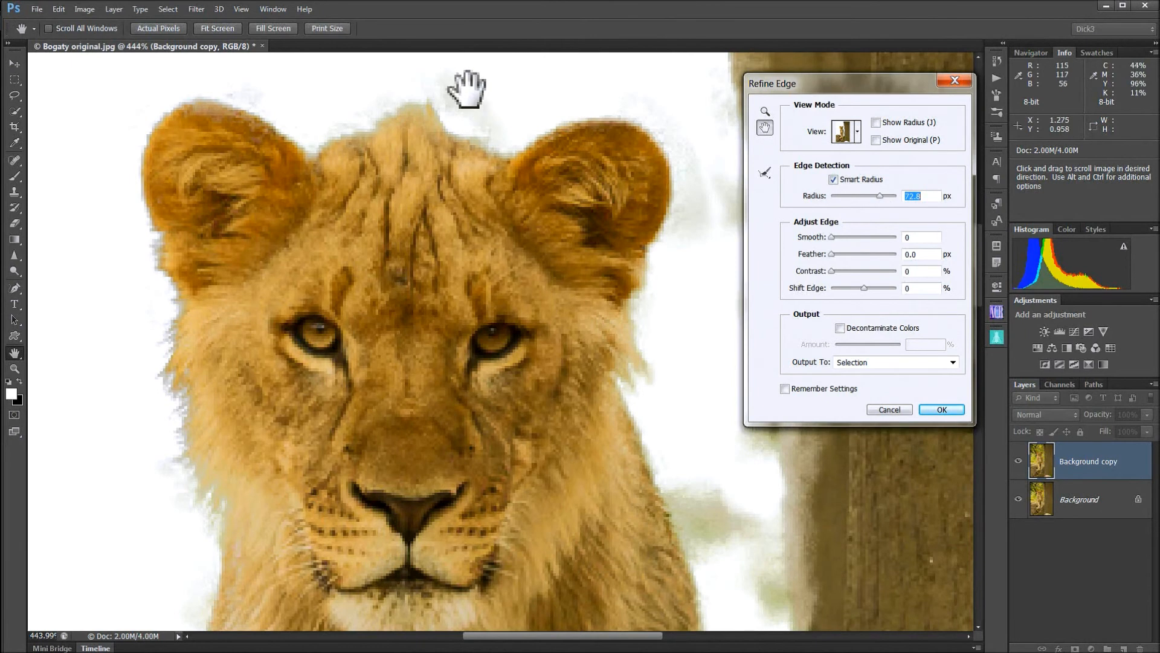
pyautogui.moveTo(880, 196); pyautogui.dragTo(848, 200)
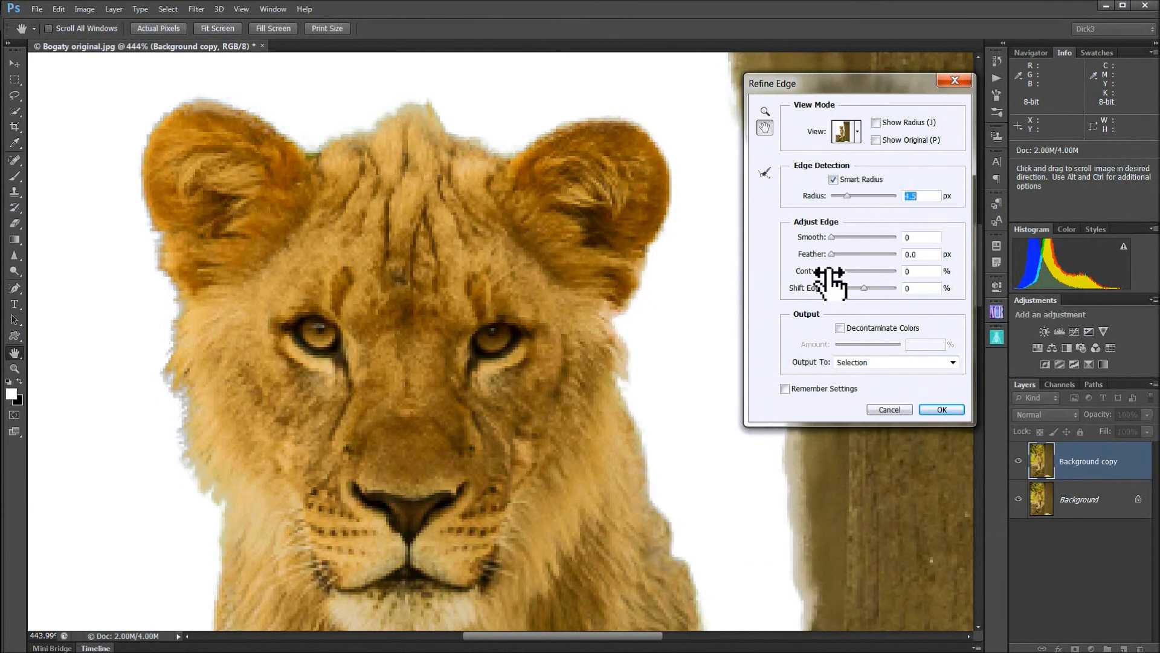
# - Set the Refine Radius brush to size 13 and paint along the top of the lion's head between the ears
pyautogui.click(764, 173)
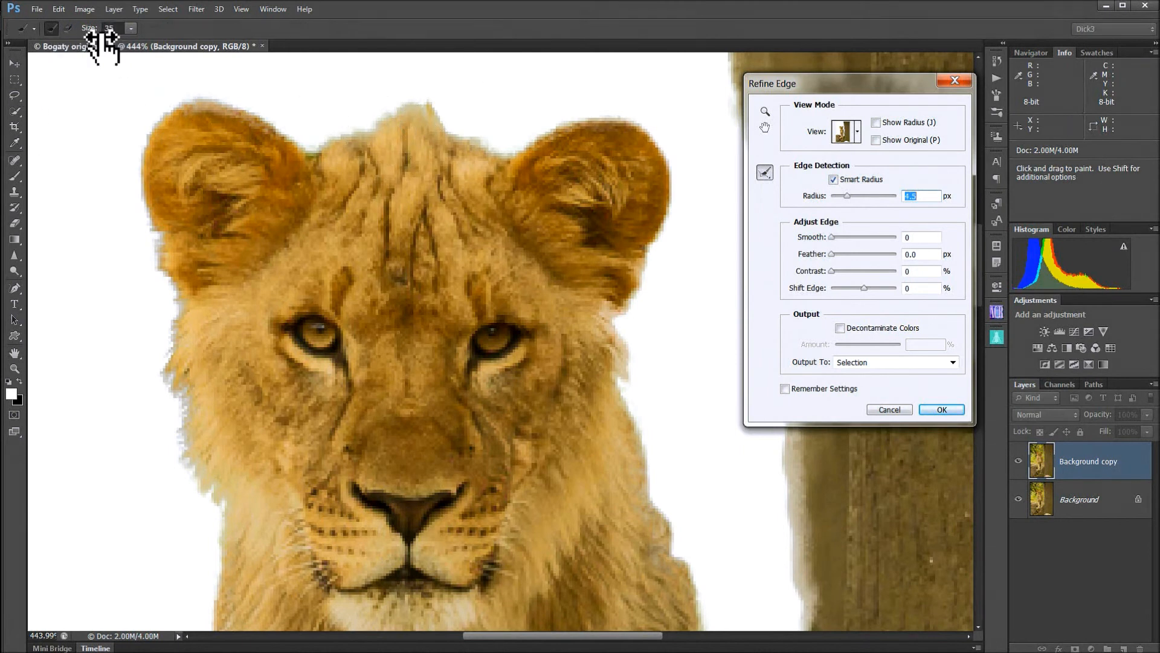
pyautogui.click(130, 29)
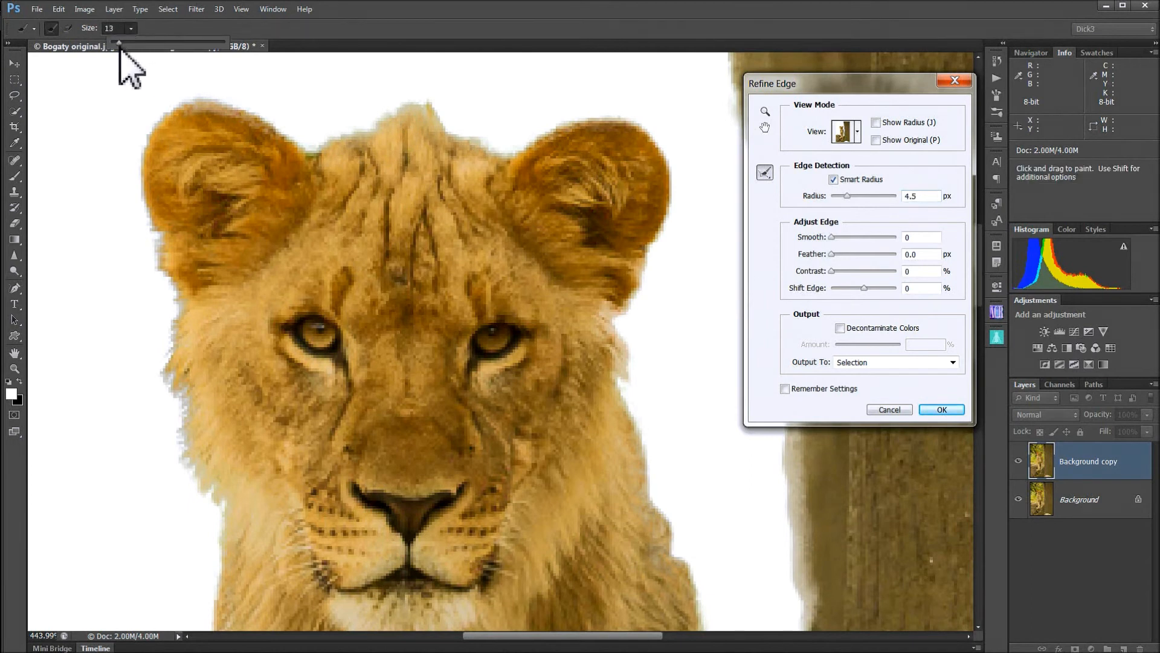
pyautogui.click(423, 11)
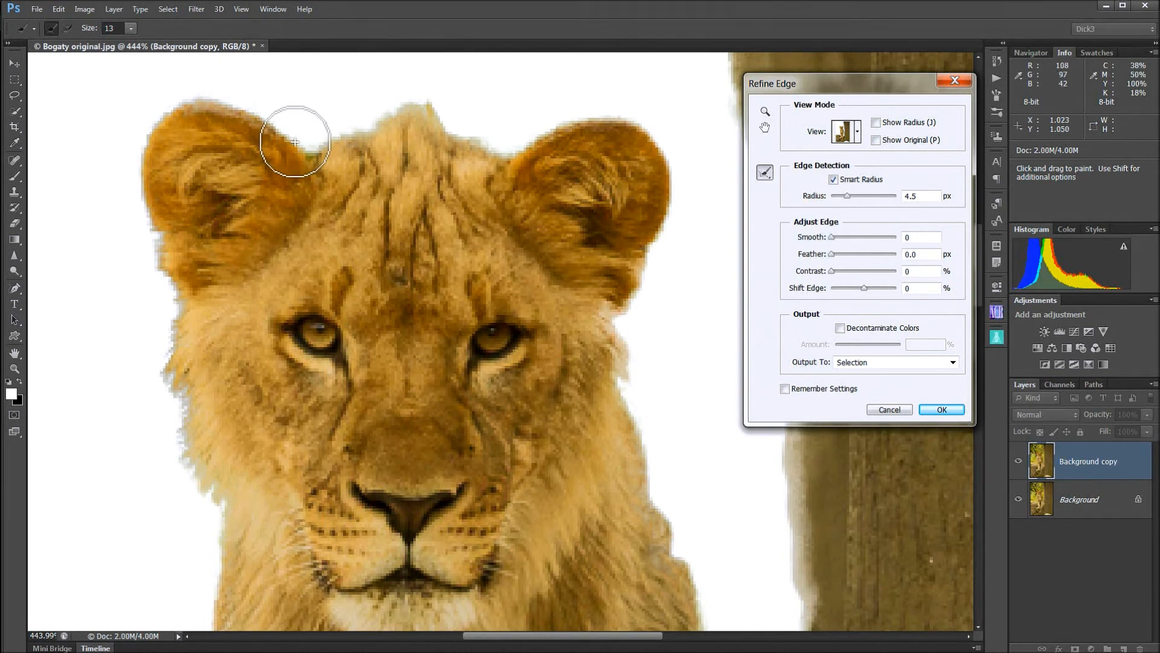
pyautogui.moveTo(294, 141)
pyautogui.mouseDown()
pyautogui.moveTo(308, 126)
pyautogui.moveTo(367, 115)
pyautogui.moveTo(383, 97)
pyautogui.moveTo(489, 141)
pyautogui.moveTo(542, 115)
pyautogui.moveTo(578, 115)
pyautogui.mouseUp()
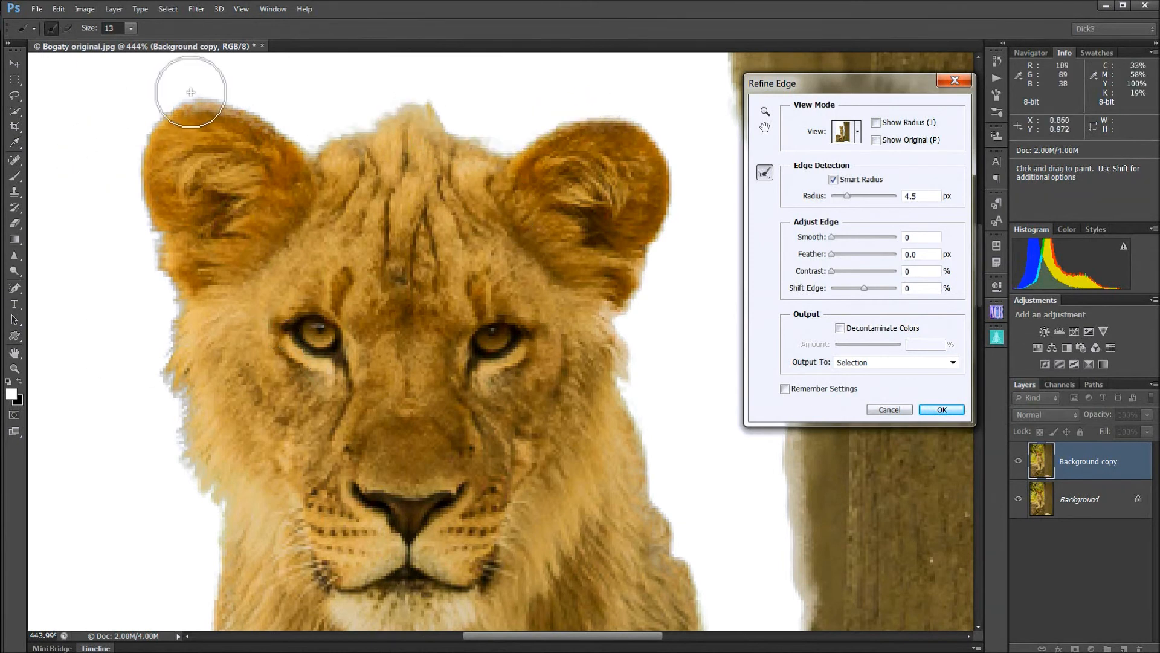
# - Refine the fur edge down the left ear, cheek and neck, and along the right cheek to the shoulder
pyautogui.moveTo(187, 89)
pyautogui.mouseDown()
pyautogui.moveTo(136, 129)
pyautogui.moveTo(132, 161)
pyautogui.moveTo(165, 288)
pyautogui.moveTo(177, 274)
pyautogui.moveTo(157, 357)
pyautogui.moveTo(176, 378)
pyautogui.moveTo(177, 447)
pyautogui.moveTo(192, 474)
pyautogui.moveTo(176, 469)
pyautogui.moveTo(197, 481)
pyautogui.moveTo(175, 426)
pyautogui.mouseUp()
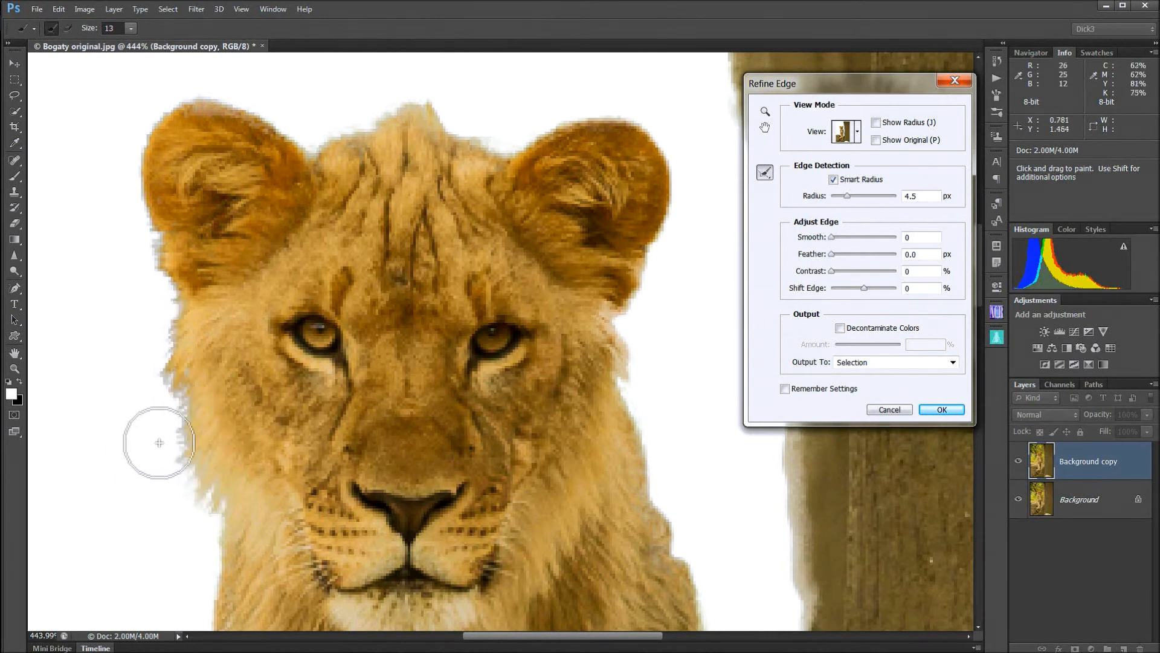
pyautogui.moveTo(171, 377)
pyautogui.mouseDown()
pyautogui.moveTo(165, 388)
pyautogui.moveTo(181, 401)
pyautogui.mouseUp()
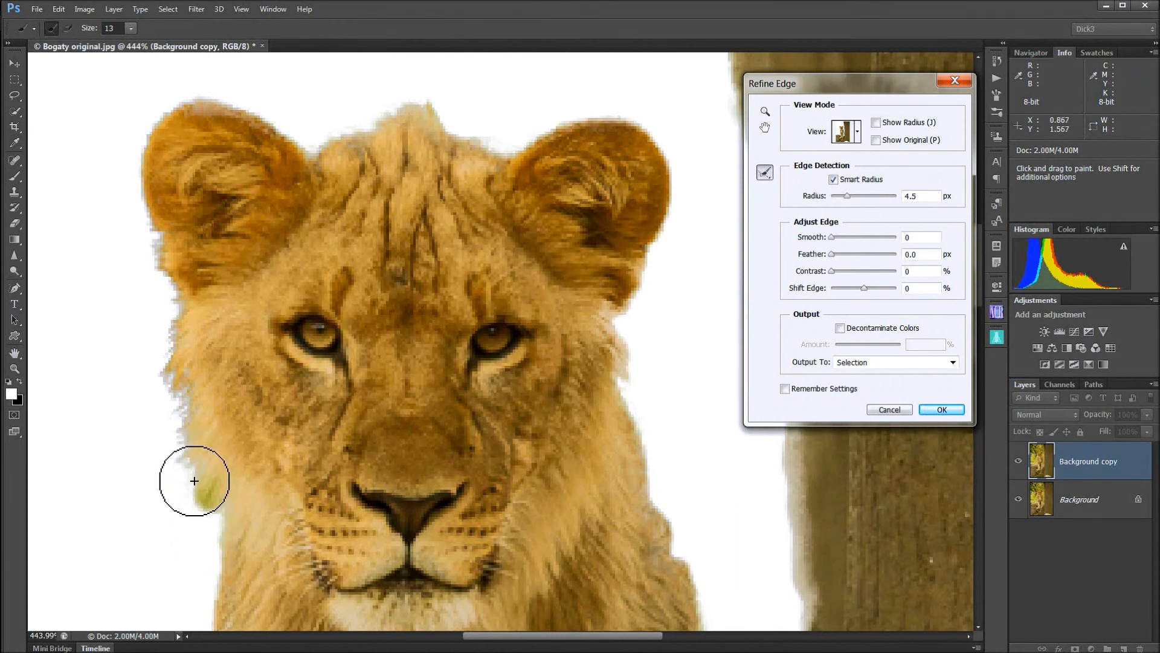
pyautogui.hotkey('ctrl', 'z')
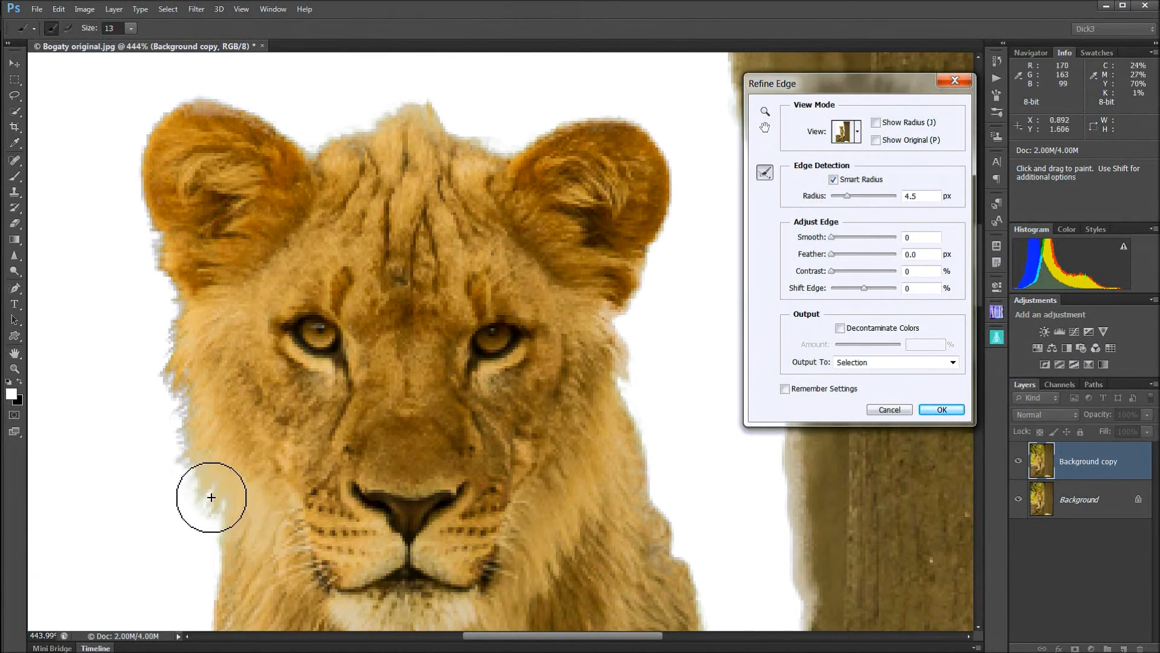
pyautogui.moveTo(210, 497); pyautogui.dragTo(207, 568)
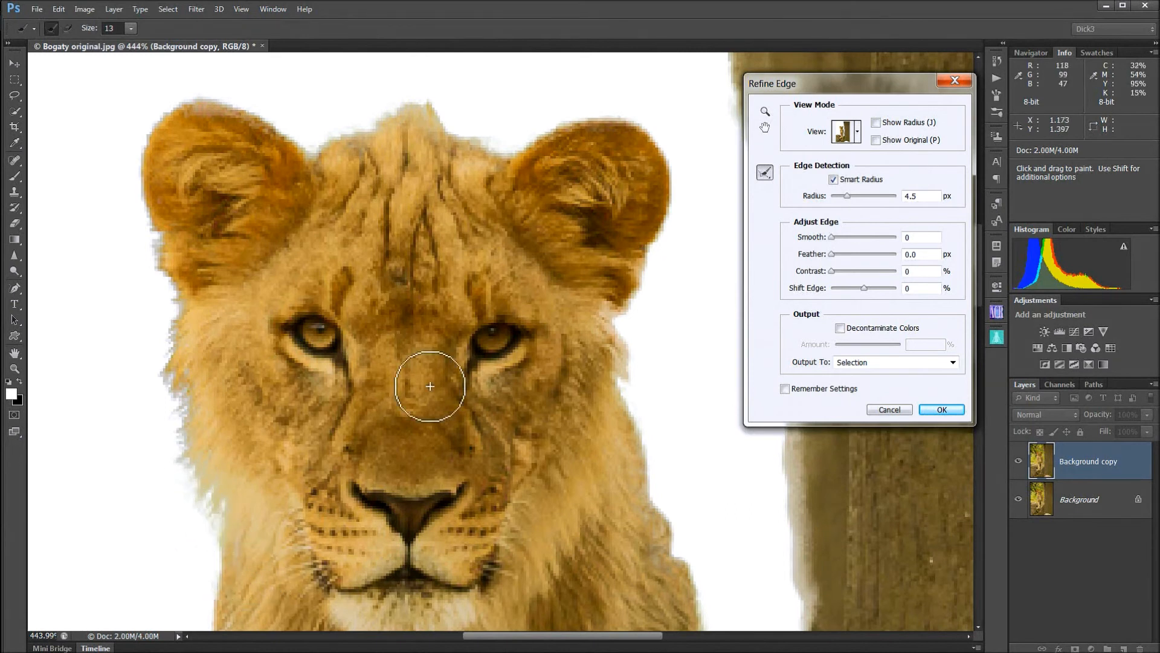
pyautogui.moveTo(598, 235)
pyautogui.mouseDown()
pyautogui.moveTo(621, 241)
pyautogui.moveTo(634, 272)
pyautogui.moveTo(646, 260)
pyautogui.moveTo(619, 264)
pyautogui.moveTo(603, 297)
pyautogui.moveTo(614, 385)
pyautogui.mouseUp()
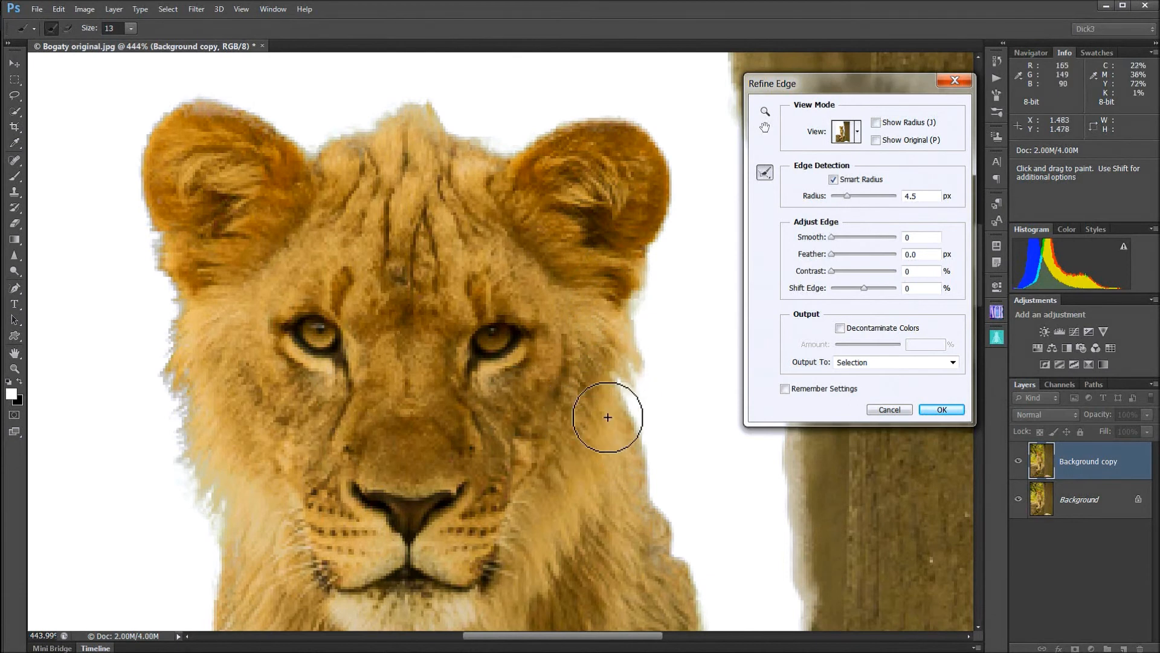
pyautogui.moveTo(608, 411)
pyautogui.mouseDown()
pyautogui.moveTo(628, 479)
pyautogui.moveTo(663, 563)
pyautogui.mouseUp()
# - Refine the fur edge along the left side of the lion's neck and chest
pyautogui.press('space')
pyautogui.moveTo(408, 443); pyautogui.dragTo(399, 158)
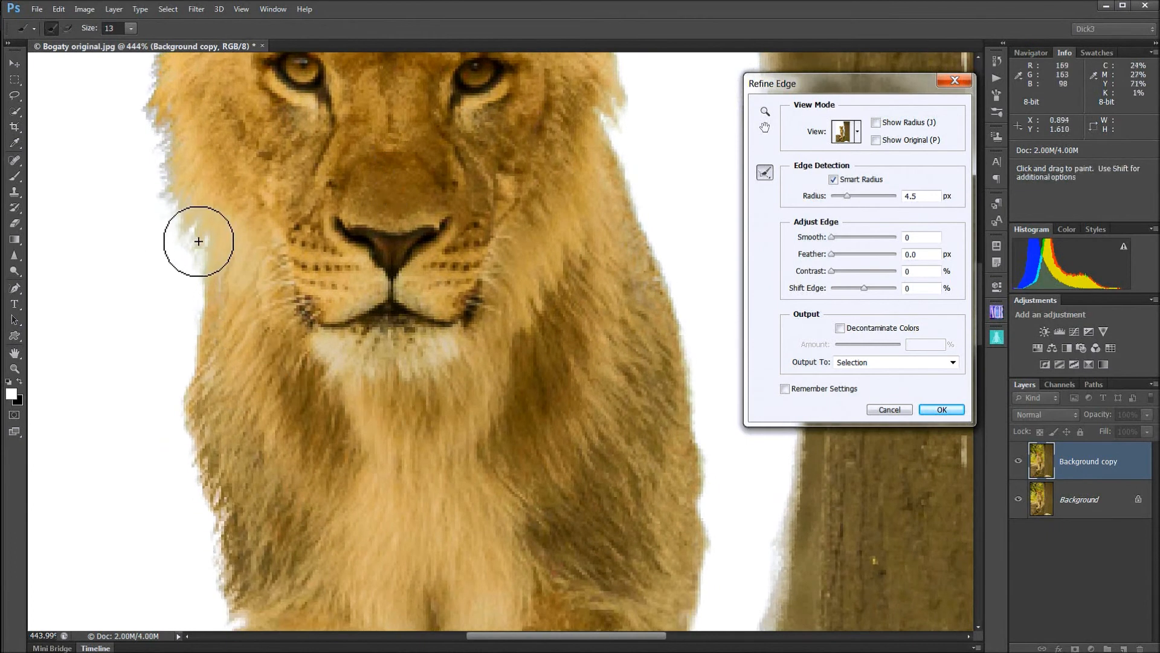
pyautogui.moveTo(197, 241)
pyautogui.mouseDown()
pyautogui.moveTo(179, 413)
pyautogui.moveTo(175, 390)
pyautogui.moveTo(171, 399)
pyautogui.moveTo(188, 446)
pyautogui.moveTo(187, 479)
pyautogui.moveTo(177, 480)
pyautogui.moveTo(202, 524)
pyautogui.moveTo(231, 527)
pyautogui.mouseUp()
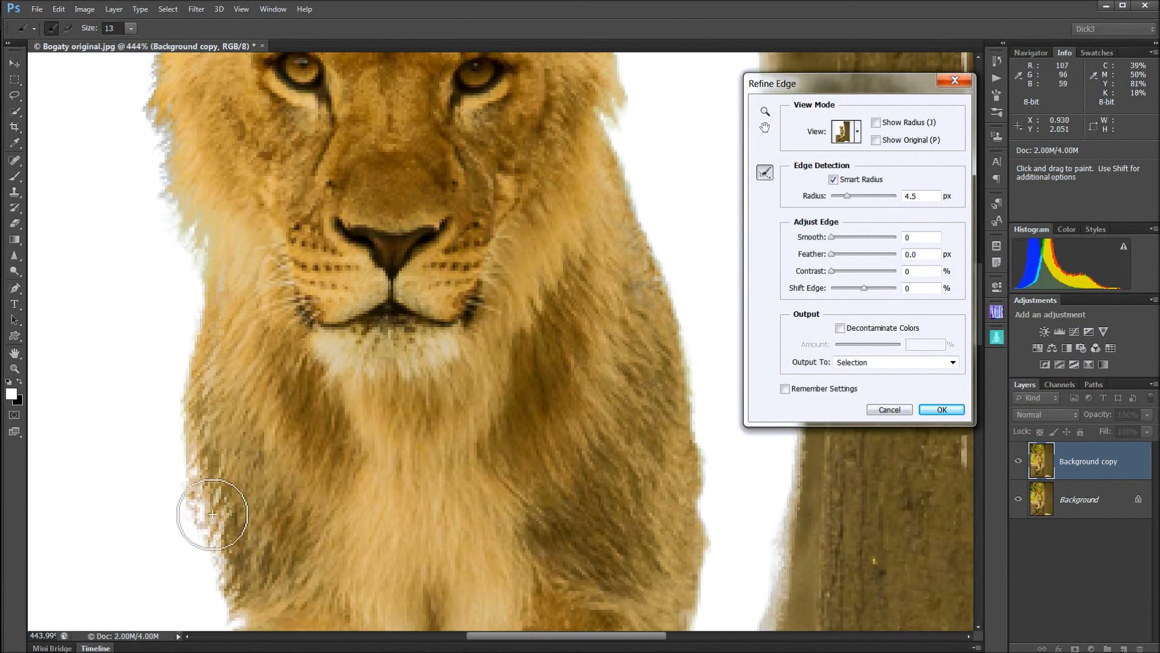
pyautogui.moveTo(188, 481)
pyautogui.mouseDown()
pyautogui.moveTo(187, 461)
pyautogui.moveTo(181, 488)
pyautogui.moveTo(209, 523)
pyautogui.moveTo(195, 556)
pyautogui.moveTo(213, 595)
pyautogui.moveTo(202, 564)
pyautogui.moveTo(205, 475)
pyautogui.mouseUp()
# - Refine the fur edge down the left side of the lion's lower chest and upper foreleg
pyautogui.press('space')
pyautogui.moveTo(384, 478); pyautogui.dragTo(363, 220)
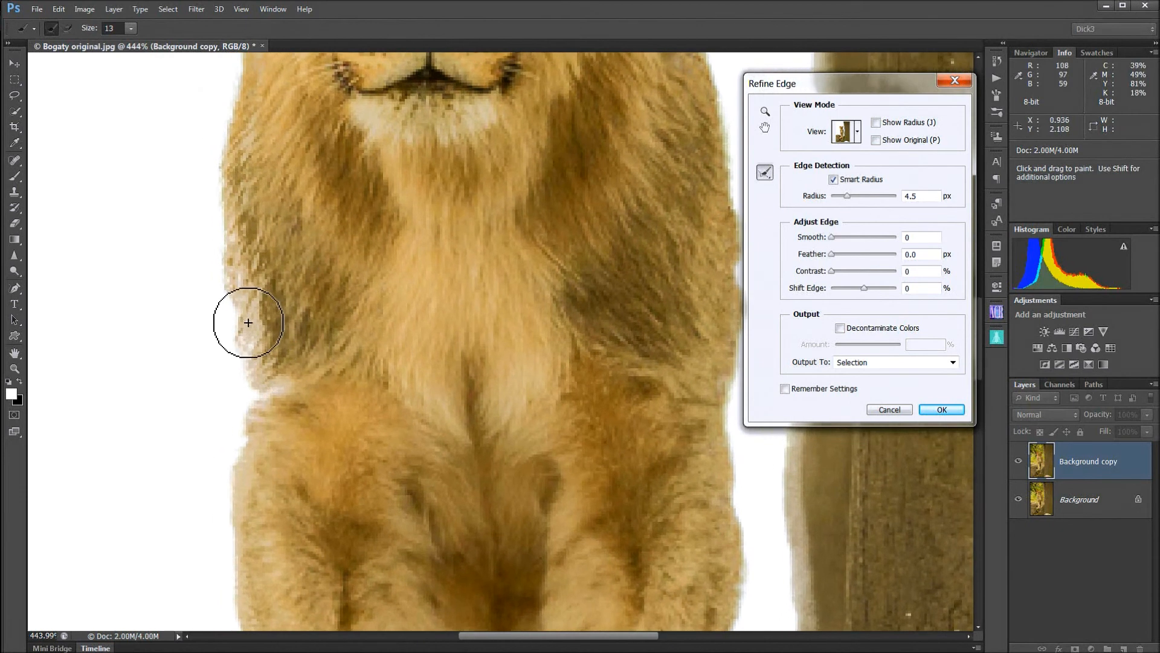
pyautogui.moveTo(229, 291)
pyautogui.mouseDown()
pyautogui.moveTo(239, 374)
pyautogui.moveTo(266, 365)
pyautogui.moveTo(224, 407)
pyautogui.moveTo(219, 616)
pyautogui.mouseUp()
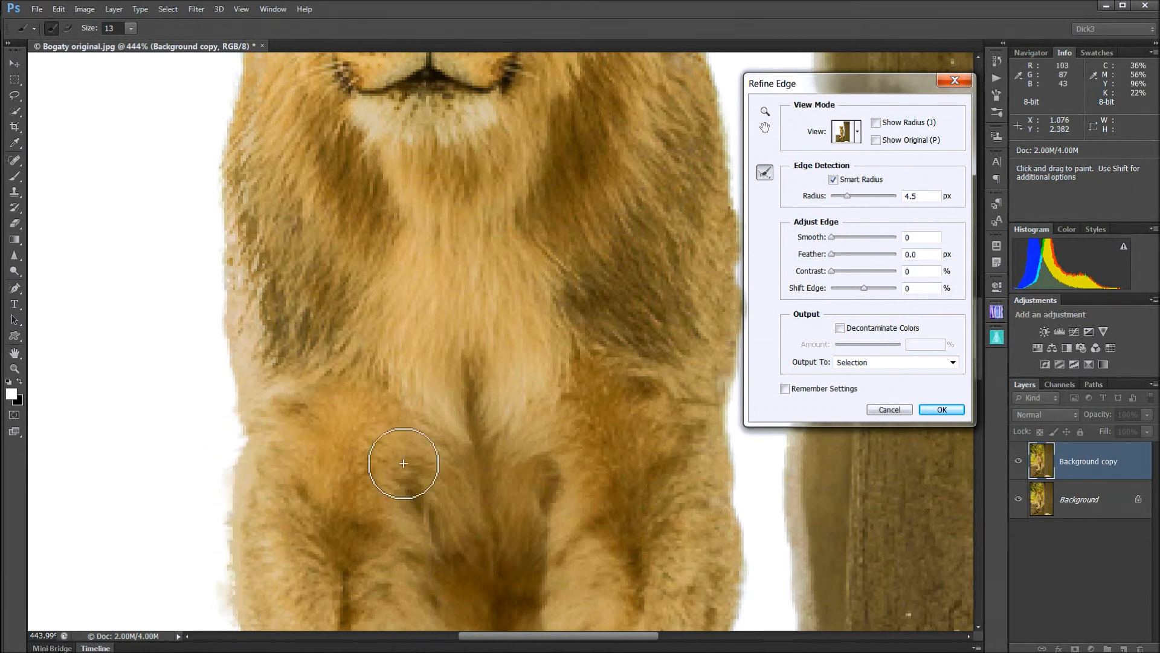
# - Refine the fur edge along the left foreleg down to the rock, erasing the excess refinement beside the leg
pyautogui.press('space')
pyautogui.moveTo(387, 396); pyautogui.dragTo(394, 187)
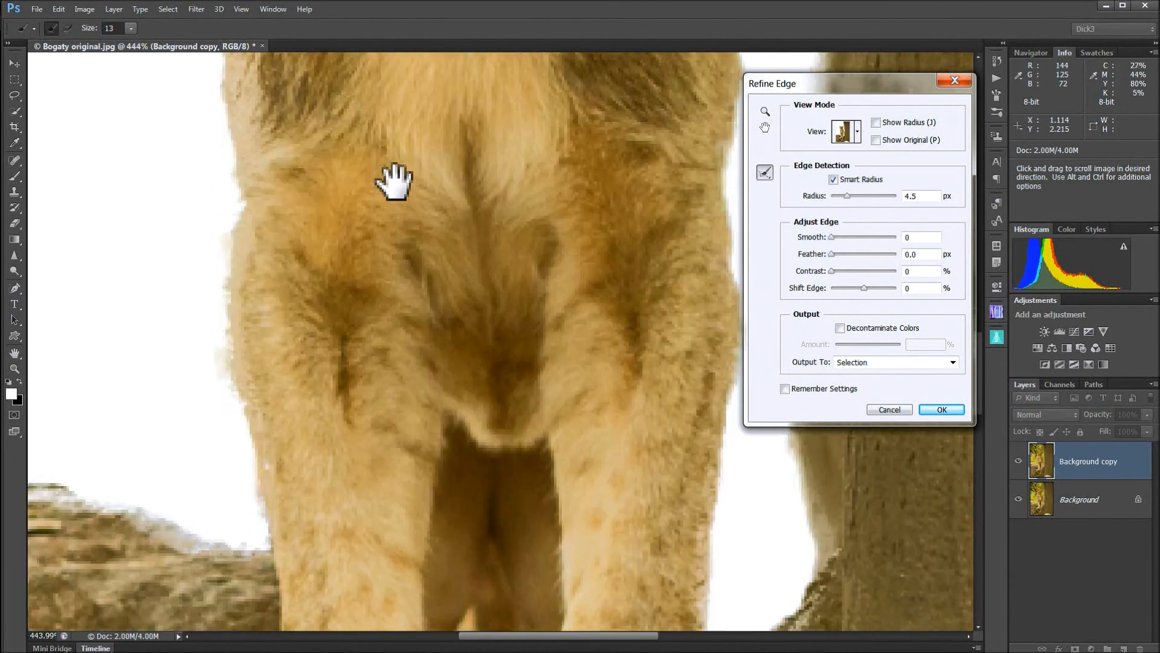
pyautogui.moveTo(225, 359); pyautogui.dragTo(227, 353)
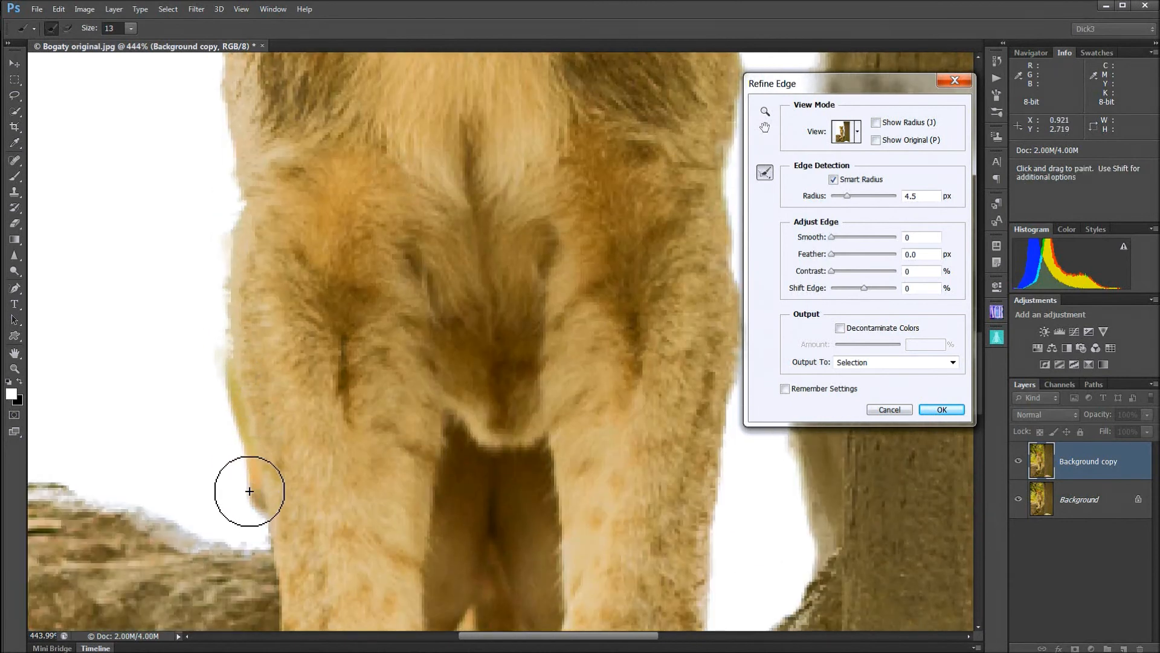
pyautogui.moveTo(253, 530); pyautogui.dragTo(345, 540)
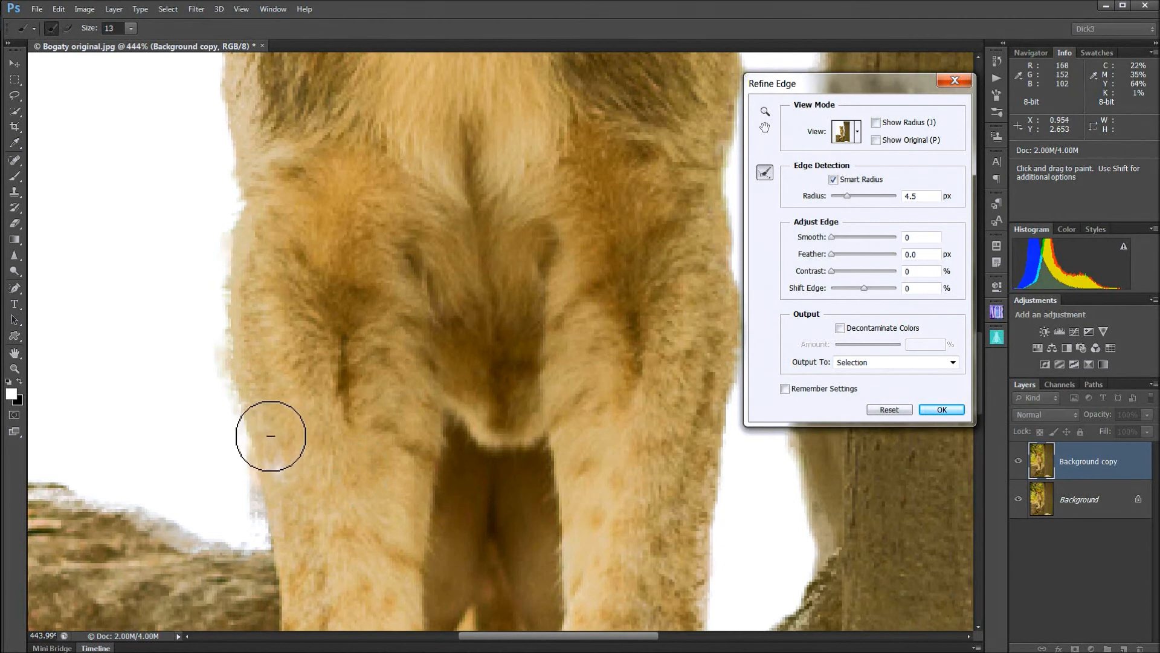
pyautogui.moveTo(258, 443); pyautogui.dragTo(267, 467)
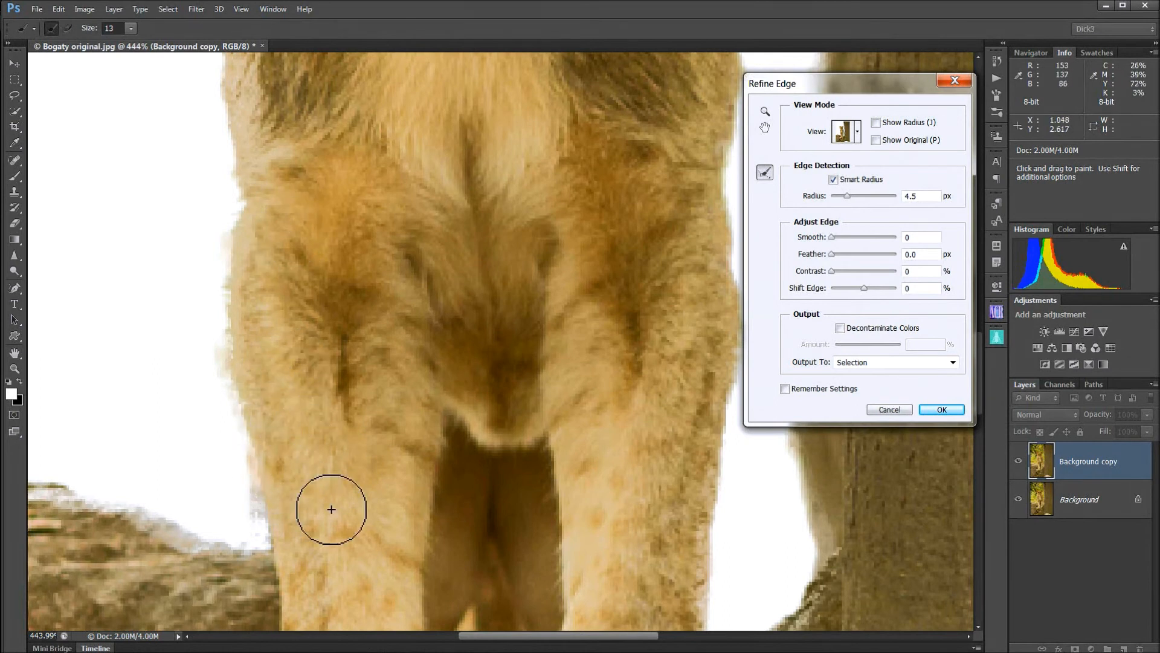
# - Refine the top edge of the left rock and restore its slope beside the lion's foreleg
pyautogui.press('space')
pyautogui.moveTo(91, 583)
pyautogui.mouseDown()
pyautogui.moveTo(278, 546)
pyautogui.moveTo(376, 487)
pyautogui.moveTo(564, 492)
pyautogui.moveTo(510, 482)
pyautogui.mouseUp()
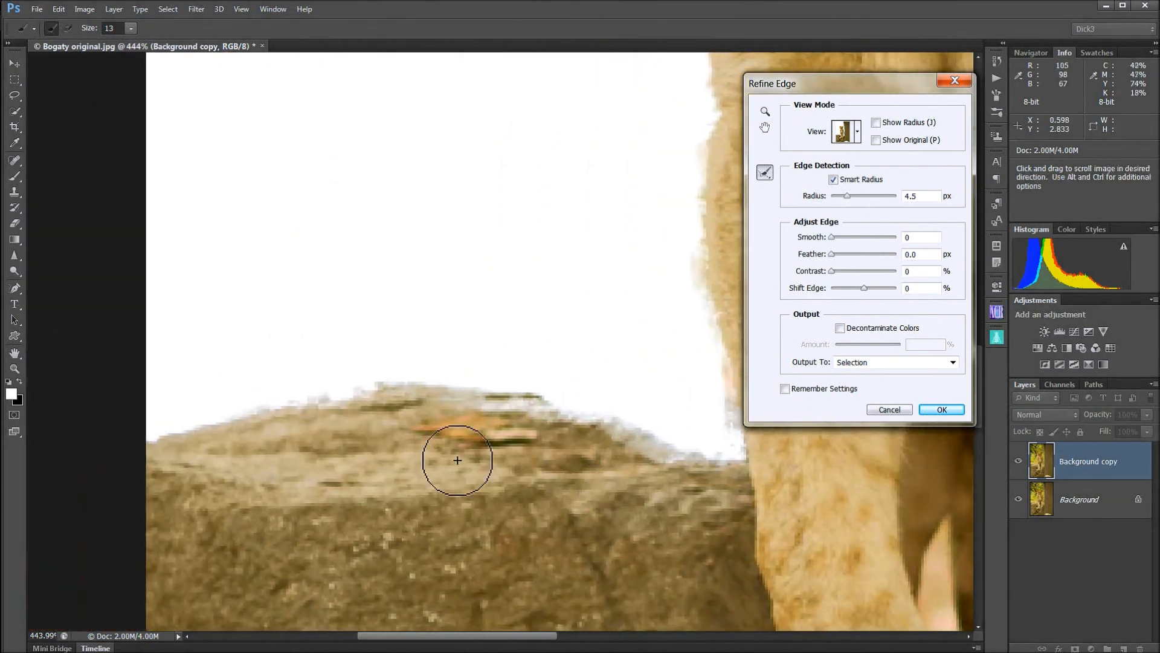
pyautogui.moveTo(140, 430)
pyautogui.mouseDown()
pyautogui.moveTo(226, 401)
pyautogui.moveTo(378, 376)
pyautogui.moveTo(525, 391)
pyautogui.moveTo(568, 407)
pyautogui.moveTo(520, 393)
pyautogui.moveTo(541, 393)
pyautogui.moveTo(671, 445)
pyautogui.mouseUp()
pyautogui.press('space')
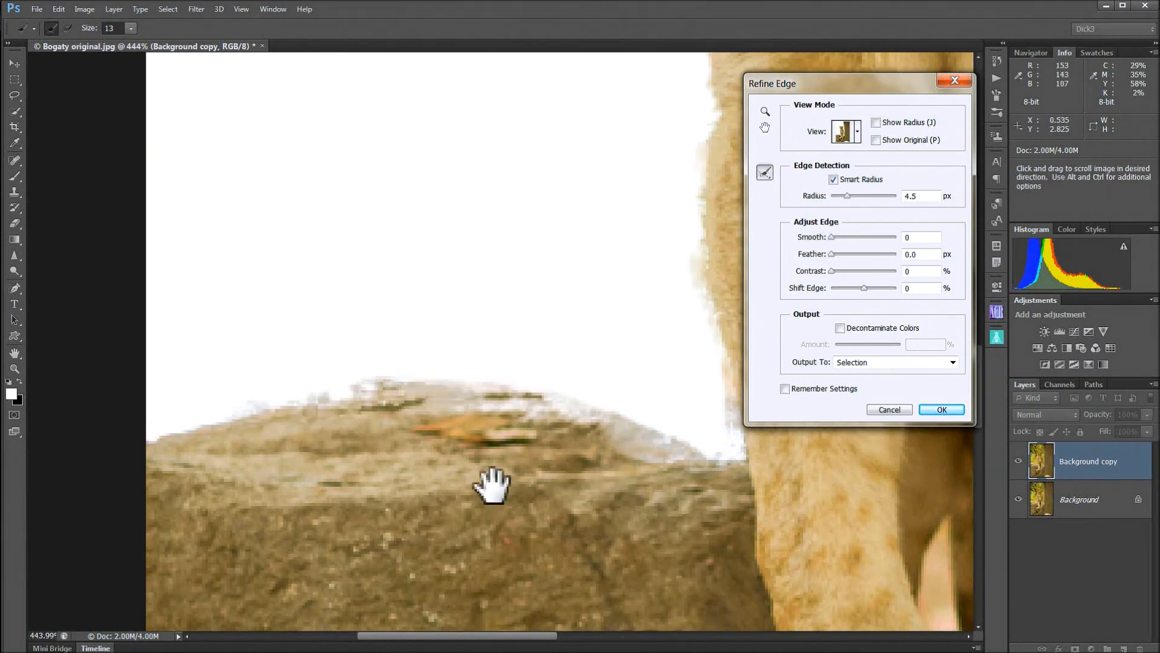
pyautogui.moveTo(494, 483); pyautogui.dragTo(311, 500)
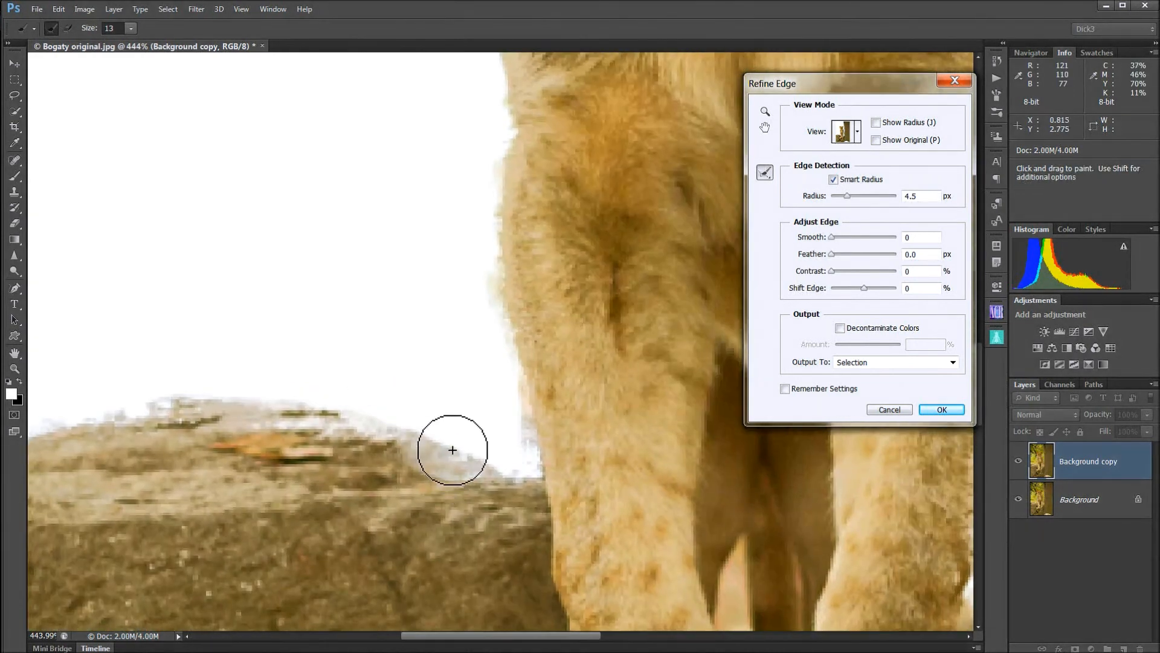
pyautogui.moveTo(409, 406); pyautogui.dragTo(525, 472)
pyautogui.moveTo(397, 407); pyautogui.dragTo(115, 402)
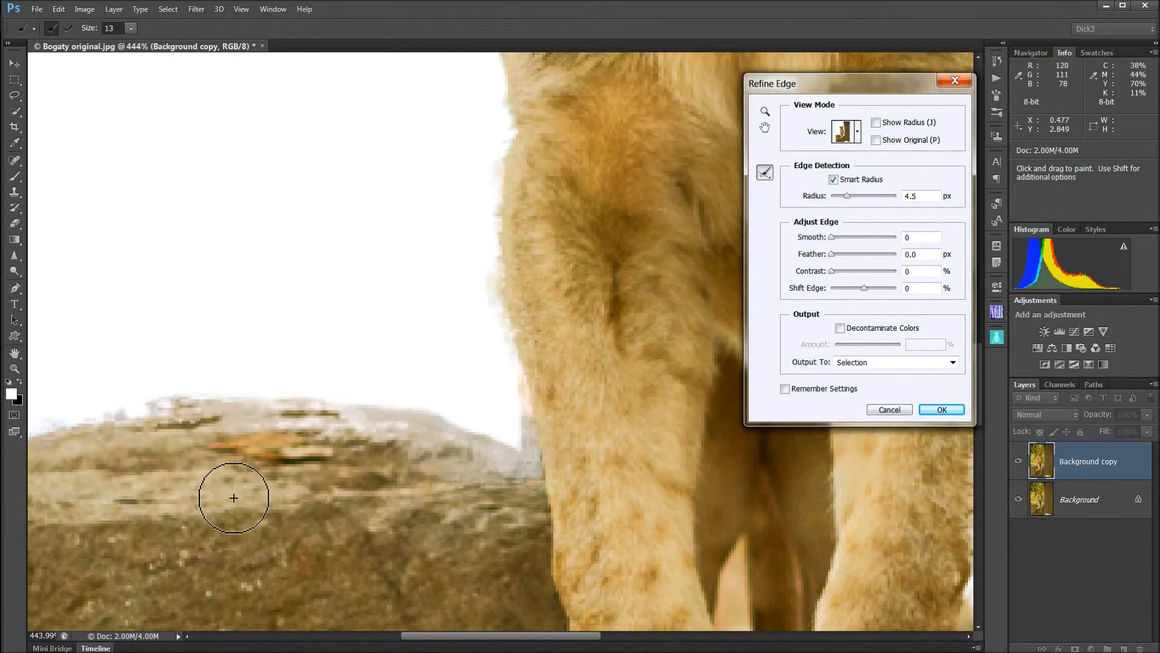
# - Clean the stray background off the left rock's crest, touching up its edge from the image border to the foreleg
pyautogui.press('space')
pyautogui.moveTo(228, 513); pyautogui.dragTo(427, 459)
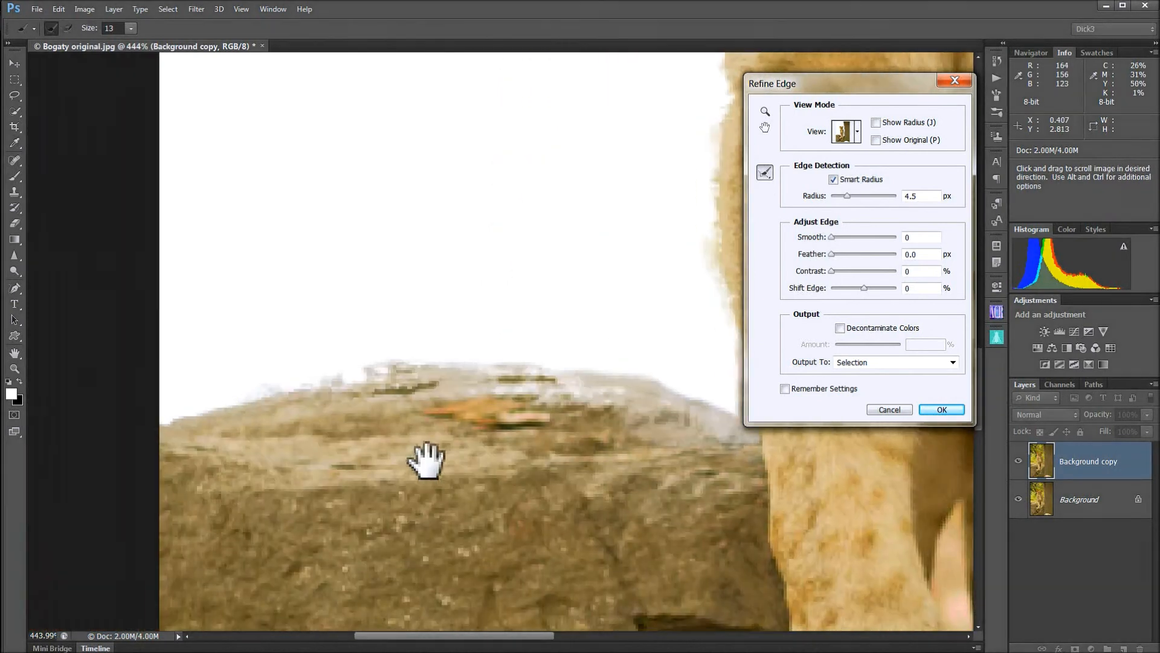
pyautogui.moveTo(347, 361)
pyautogui.mouseDown()
pyautogui.moveTo(371, 352)
pyautogui.moveTo(118, 418)
pyautogui.mouseUp()
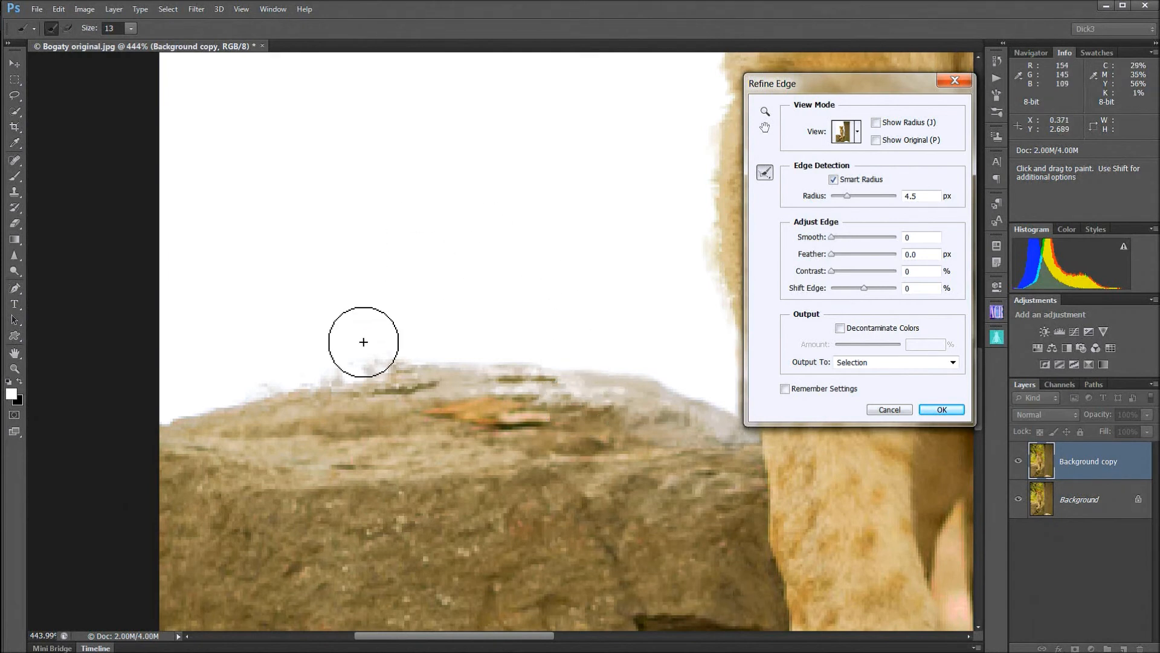
pyautogui.press('alt')
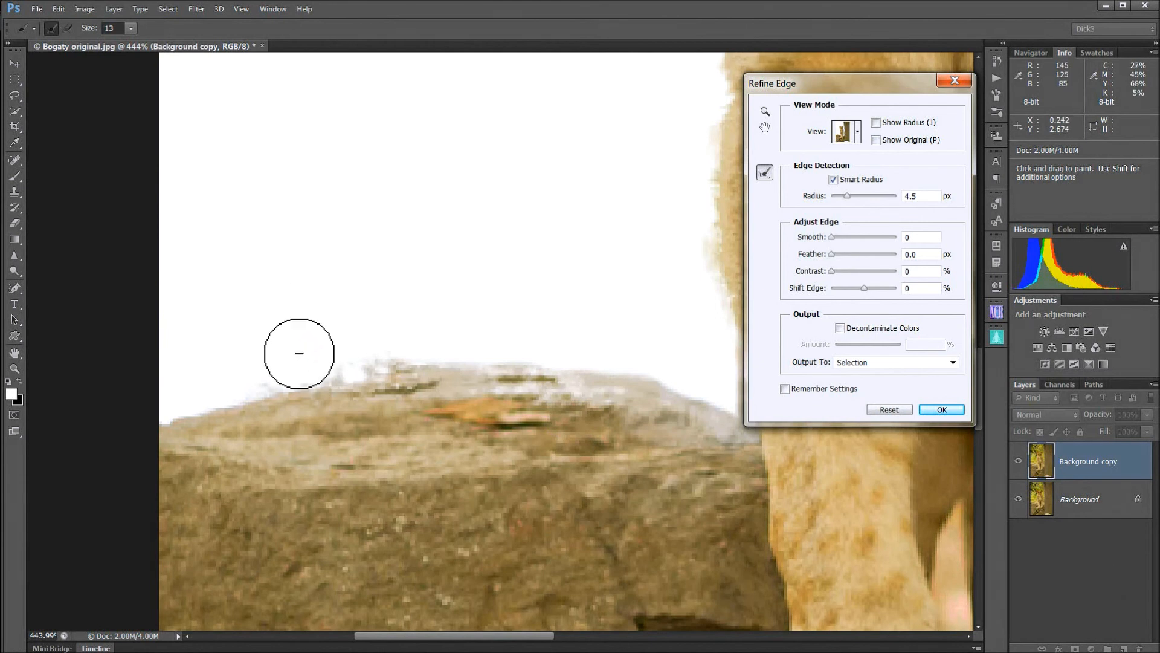
pyautogui.moveTo(297, 350)
pyautogui.mouseDown()
pyautogui.moveTo(374, 340)
pyautogui.moveTo(407, 318)
pyautogui.mouseUp()
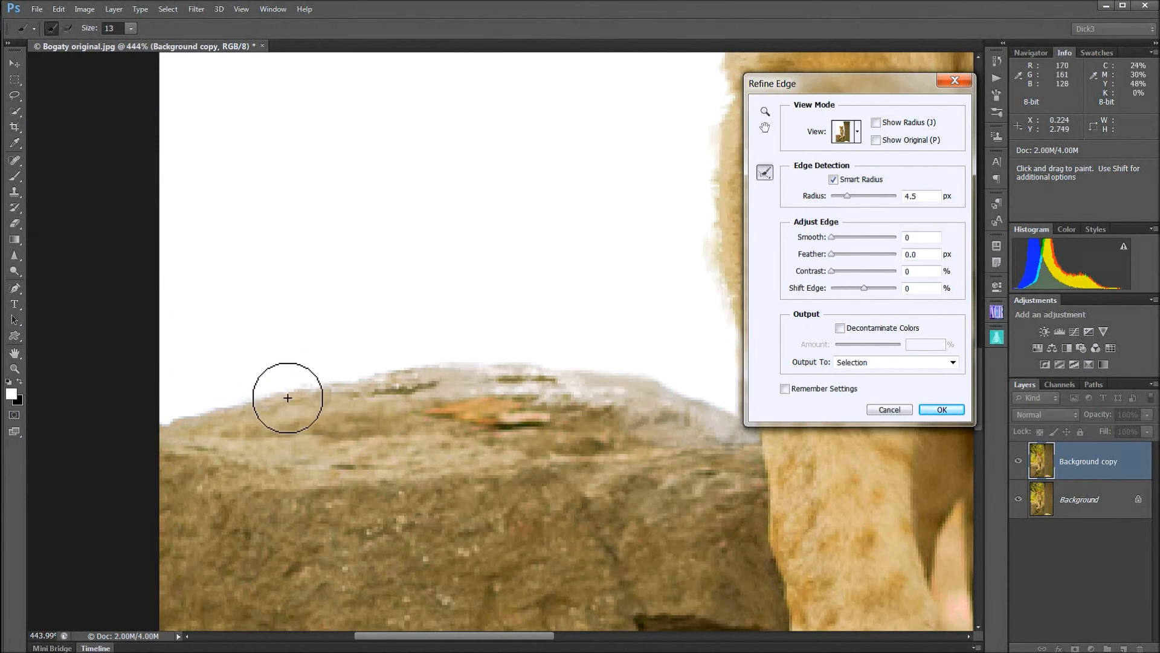
pyautogui.moveTo(285, 394)
pyautogui.mouseDown()
pyautogui.moveTo(386, 371)
pyautogui.moveTo(473, 372)
pyautogui.mouseUp()
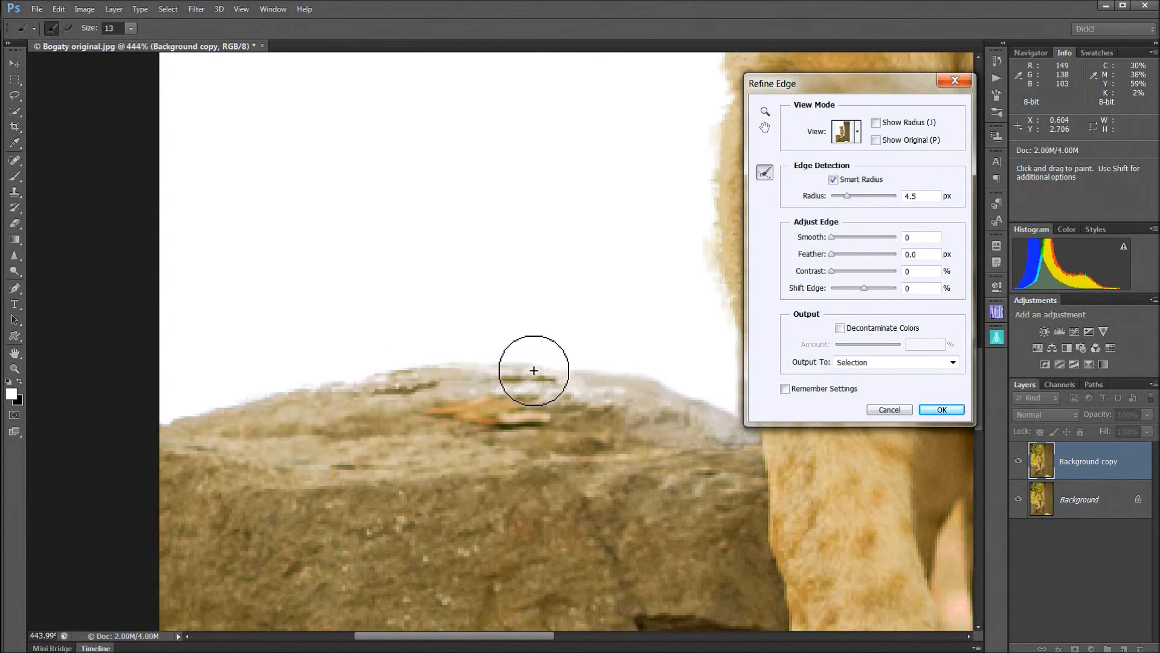
pyautogui.moveTo(539, 368)
pyautogui.mouseDown()
pyautogui.moveTo(655, 383)
pyautogui.moveTo(678, 411)
pyautogui.moveTo(699, 414)
pyautogui.mouseUp()
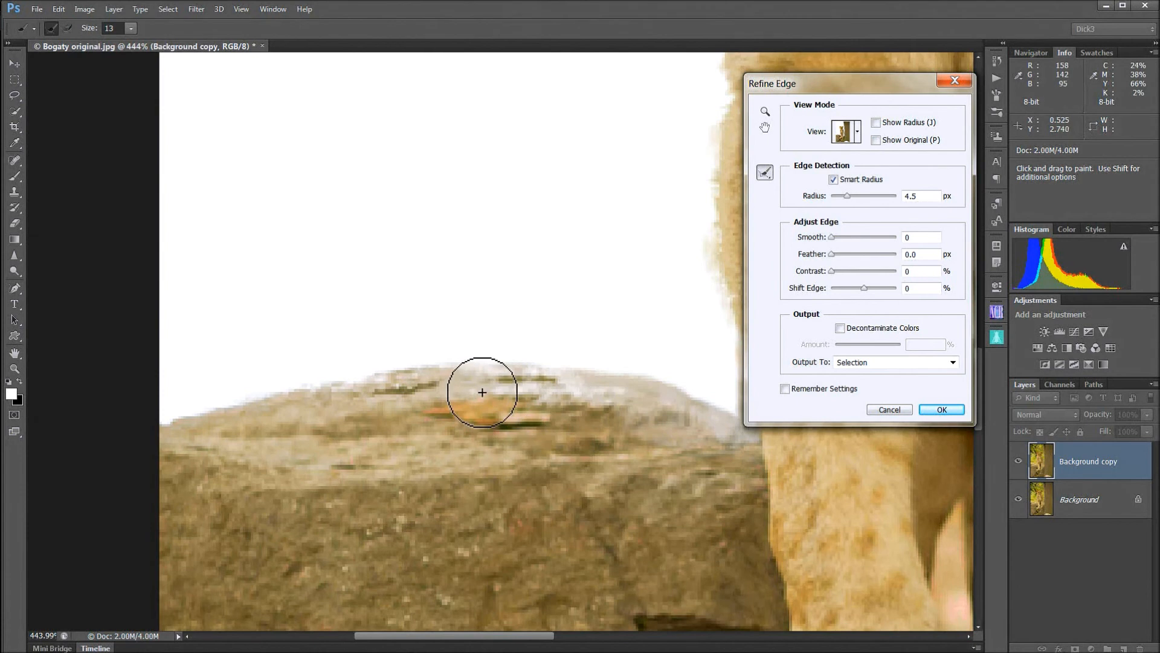
# - Try to remove the leftover background patch between the lion's right foreleg and the sloping rock, erasing the unwanted refinements
pyautogui.press('space')
pyautogui.moveTo(619, 518); pyautogui.dragTo(140, 547)
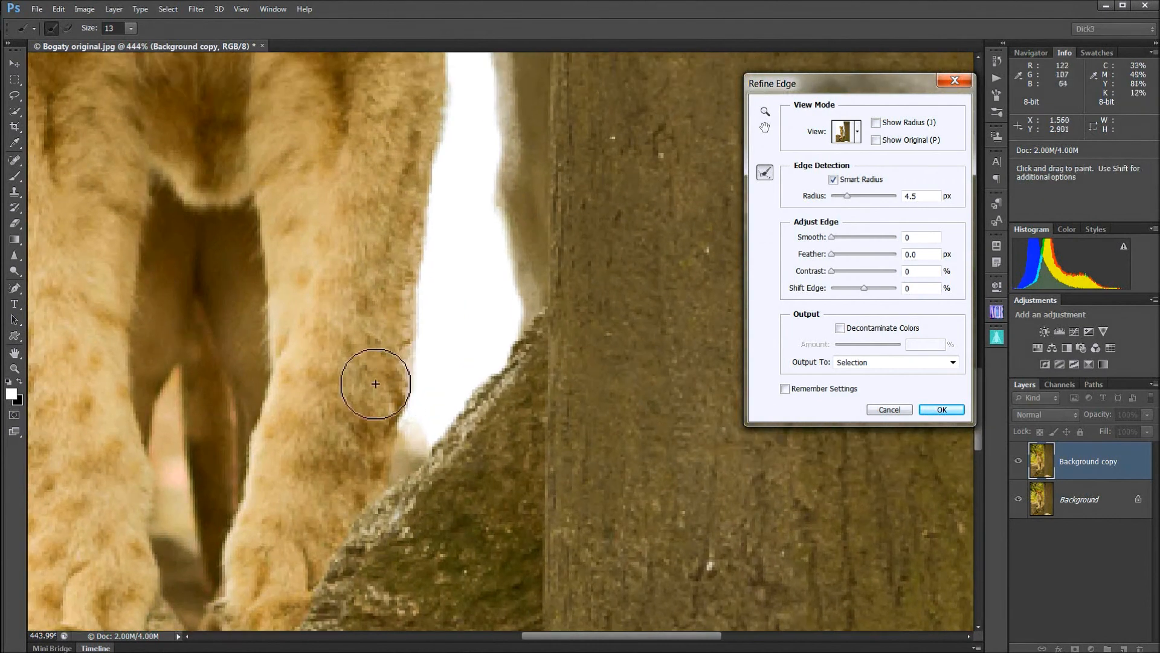
pyautogui.moveTo(399, 406); pyautogui.dragTo(372, 464)
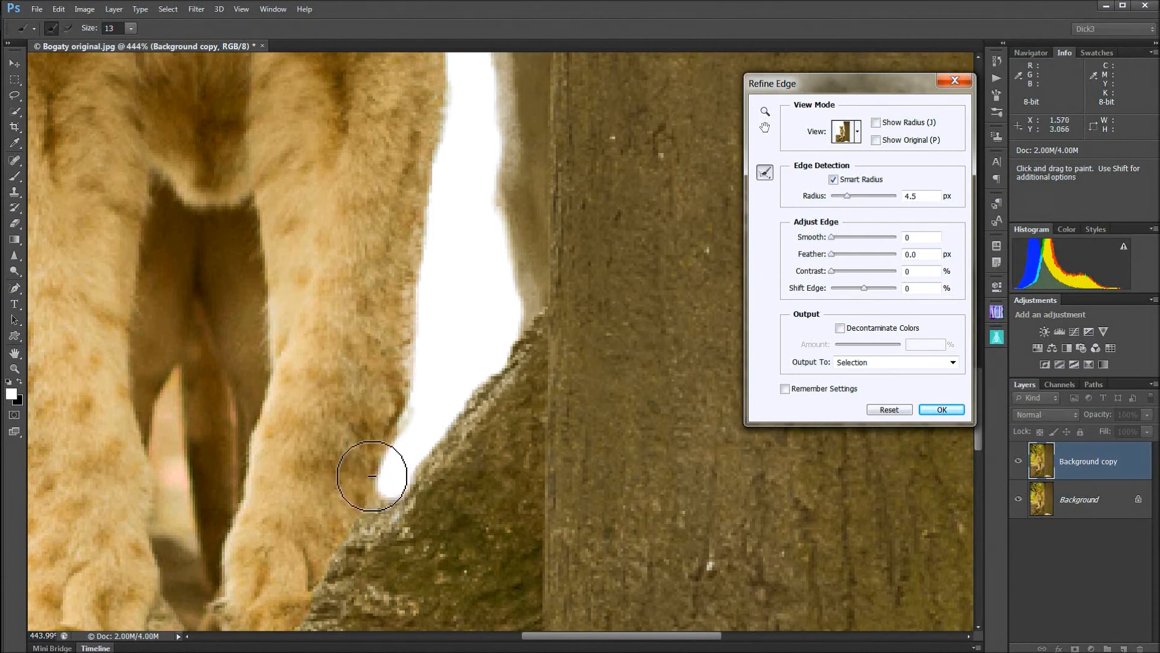
pyautogui.moveTo(360, 491)
pyautogui.mouseDown()
pyautogui.moveTo(364, 457)
pyautogui.moveTo(409, 394)
pyautogui.mouseUp()
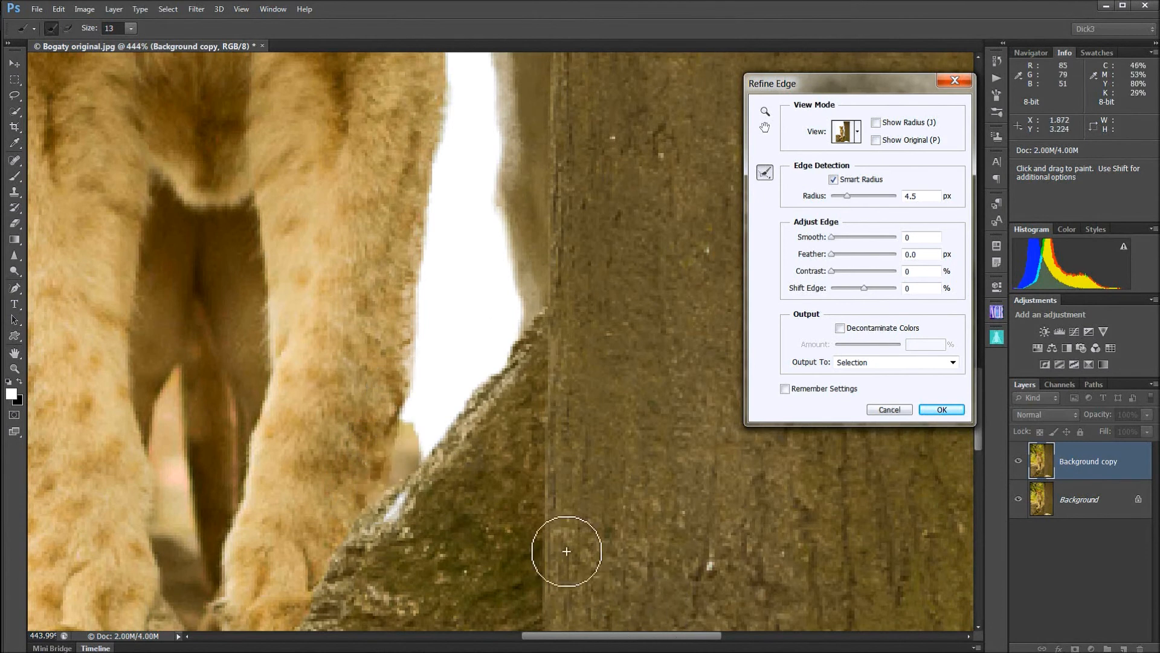
pyautogui.moveTo(404, 399); pyautogui.dragTo(398, 417)
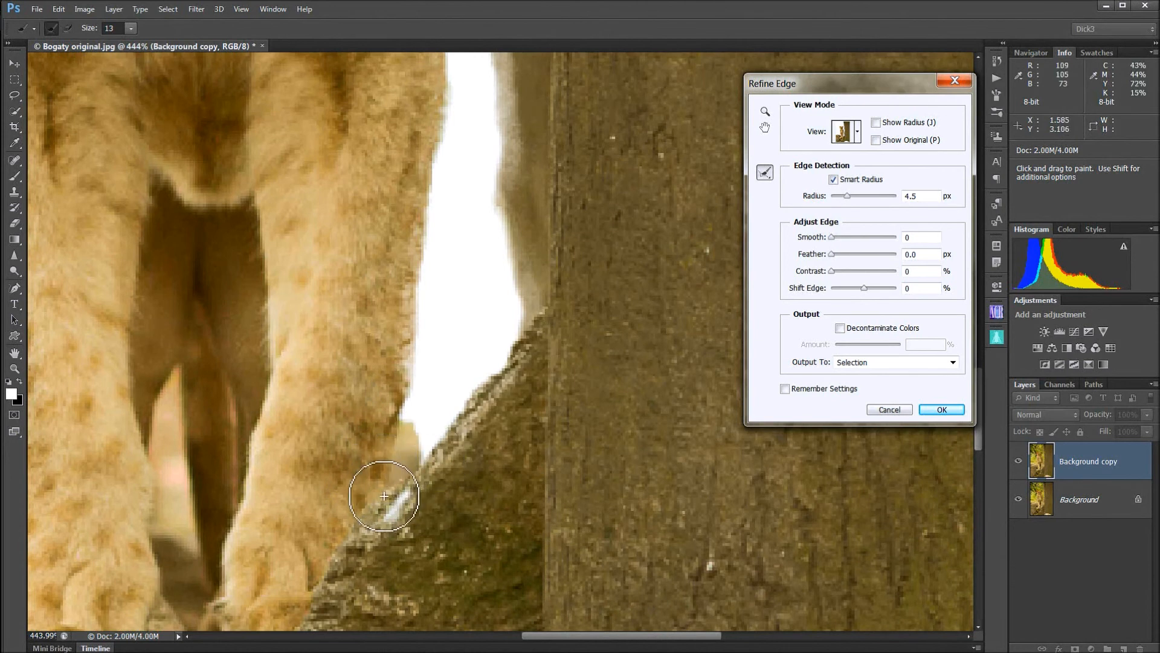
pyautogui.moveTo(392, 480)
pyautogui.mouseDown()
pyautogui.moveTo(374, 506)
pyautogui.moveTo(402, 506)
pyautogui.moveTo(367, 516)
pyautogui.moveTo(404, 491)
pyautogui.mouseUp()
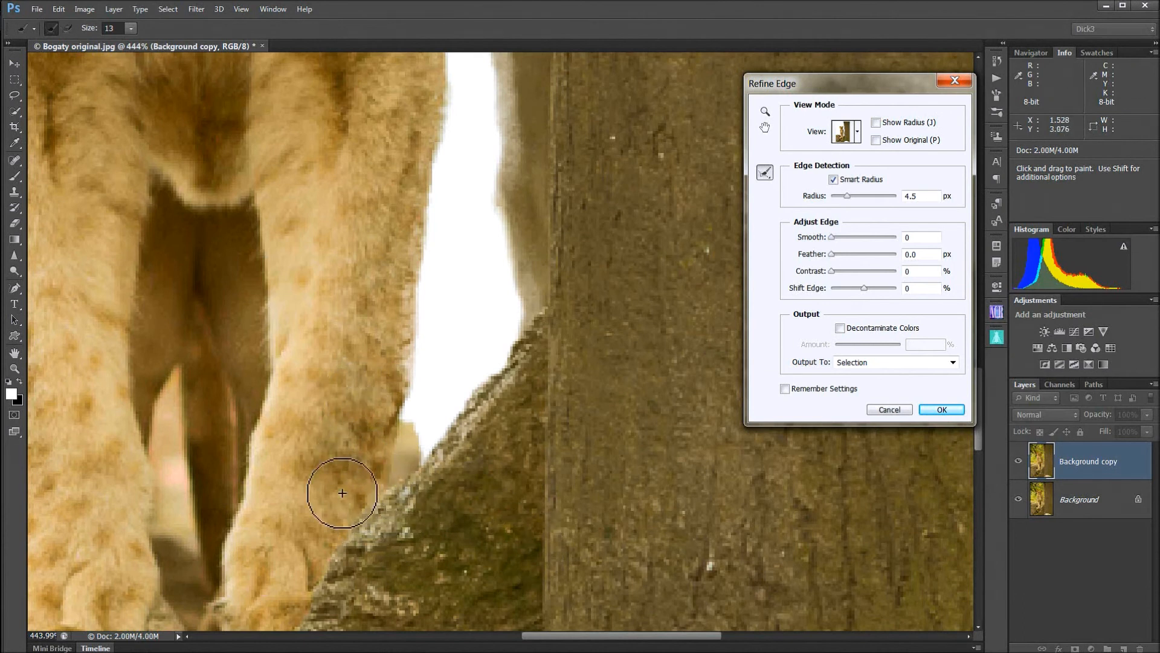
pyautogui.moveTo(395, 417)
pyautogui.mouseDown()
pyautogui.moveTo(399, 404)
pyautogui.moveTo(383, 458)
pyautogui.mouseUp()
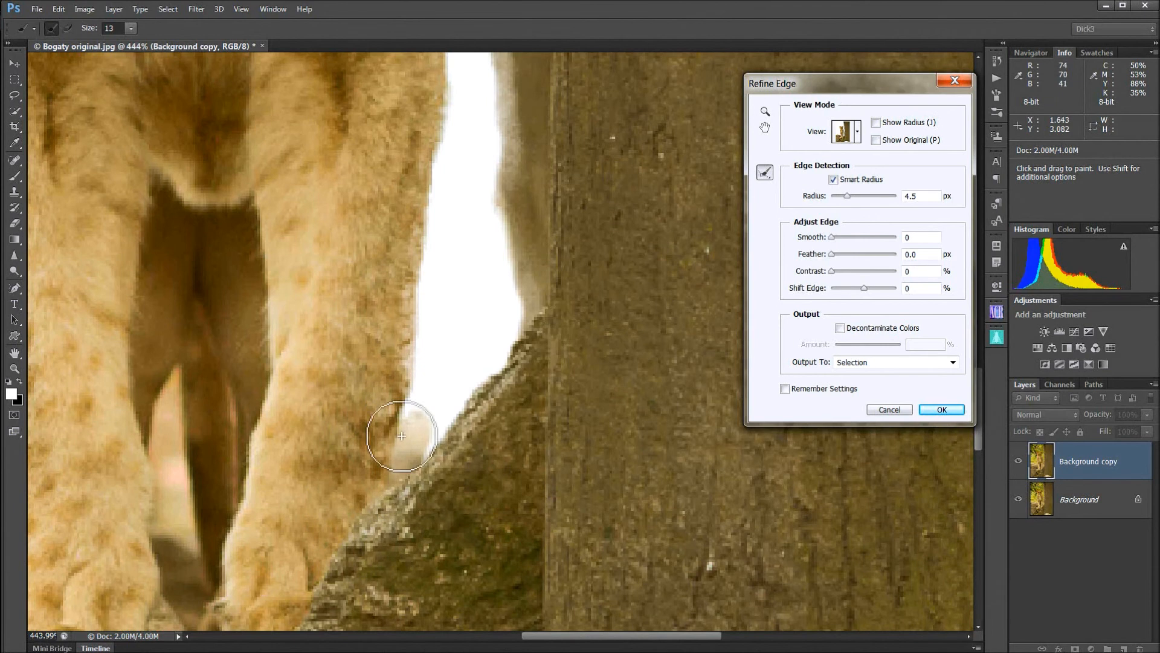
pyautogui.moveTo(408, 394); pyautogui.dragTo(398, 428)
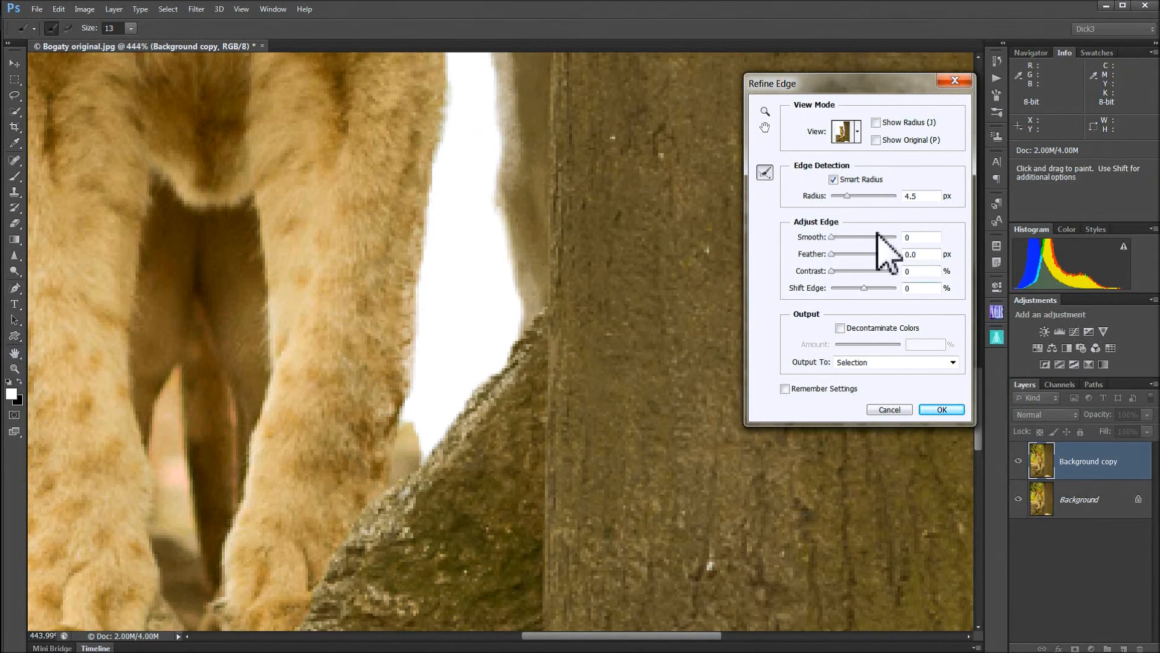
# - Set the edge detection radius to 3.9 px
pyautogui.click(764, 127)
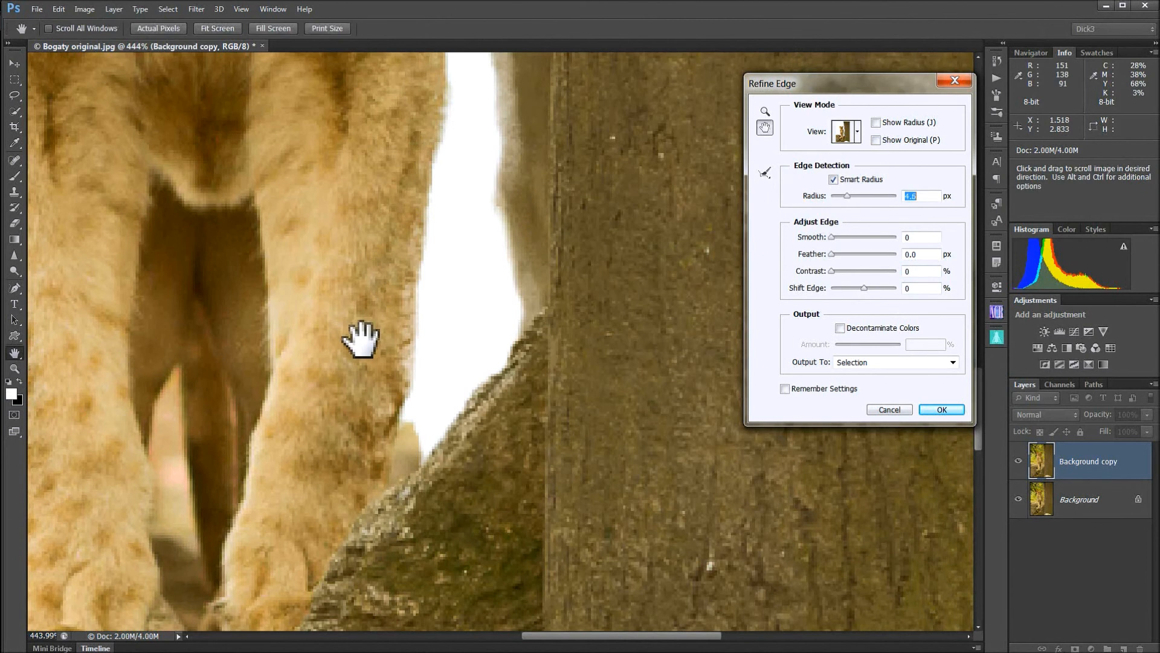
pyautogui.scroll(-13, 362, 340)
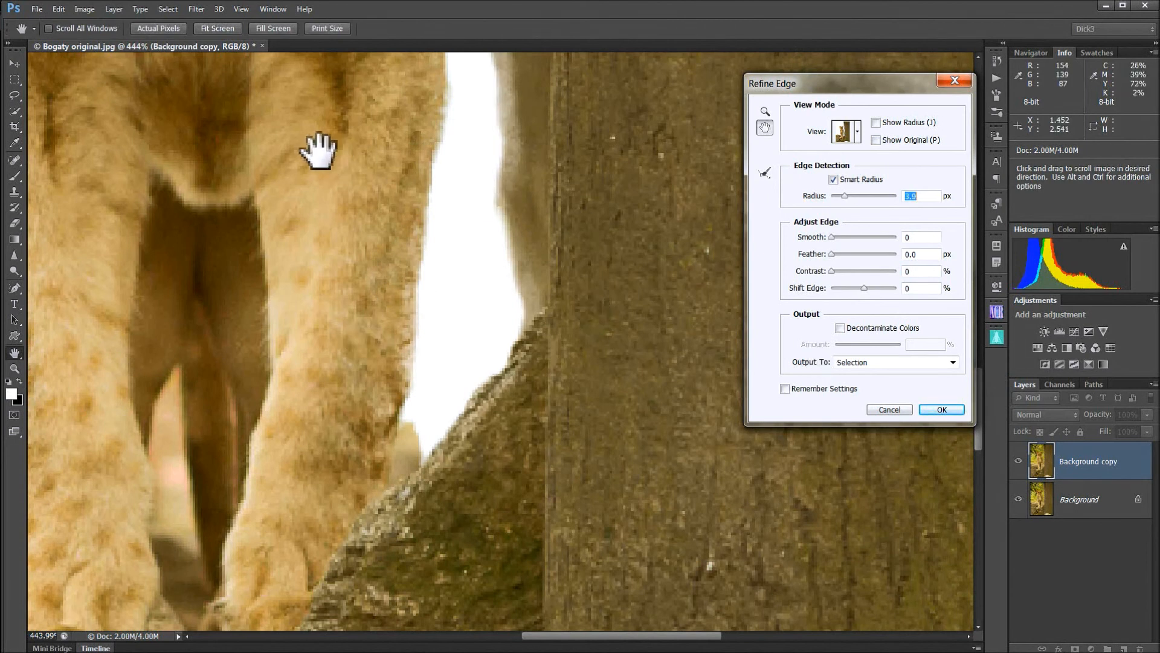
# - Examine the whole cut-out of the lion, rocks and tree at 100% magnification
pyautogui.click(765, 111)
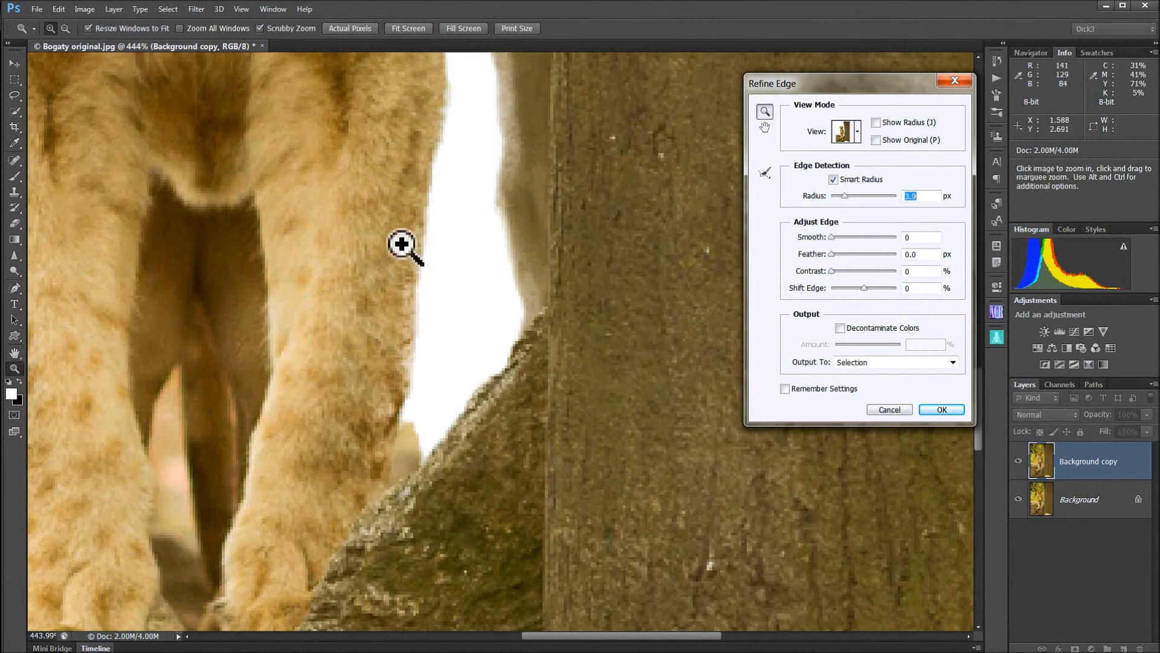
pyautogui.press('alt')
pyautogui.keyDown('alt'); pyautogui.click(344, 257); pyautogui.keyUp('alt')
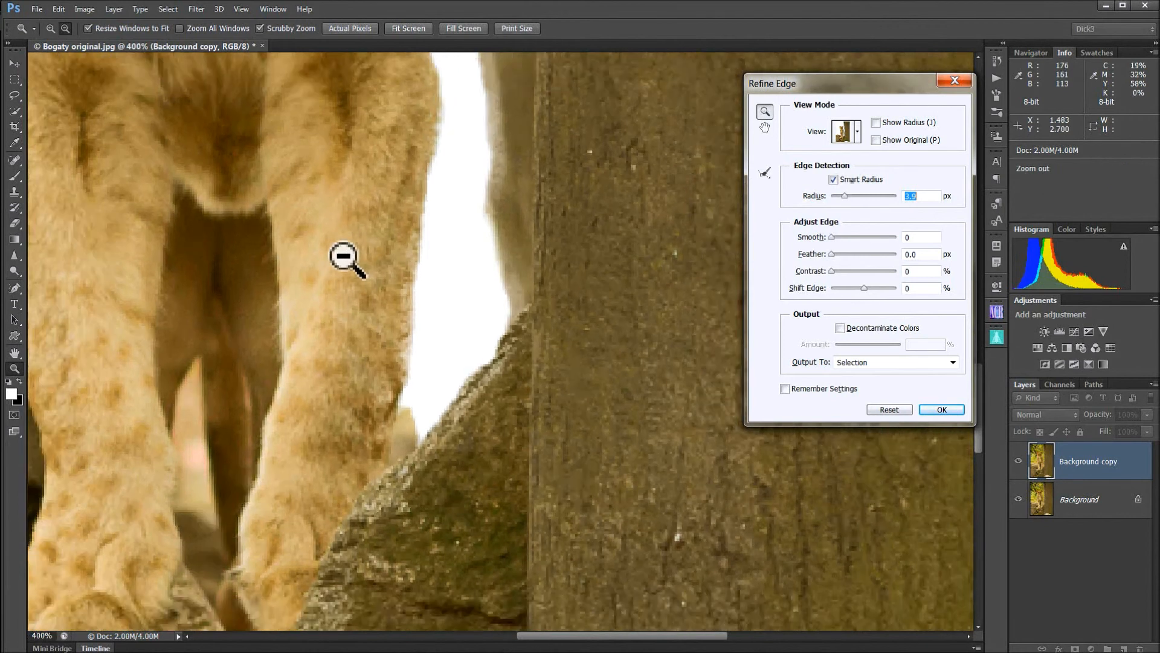
pyautogui.keyDown('alt'); pyautogui.click(344, 257); pyautogui.keyUp('alt')
pyautogui.keyDown('alt'); pyautogui.click(343, 257); pyautogui.keyUp('alt')
pyautogui.keyDown('alt'); pyautogui.click(344, 256); pyautogui.keyUp('alt')
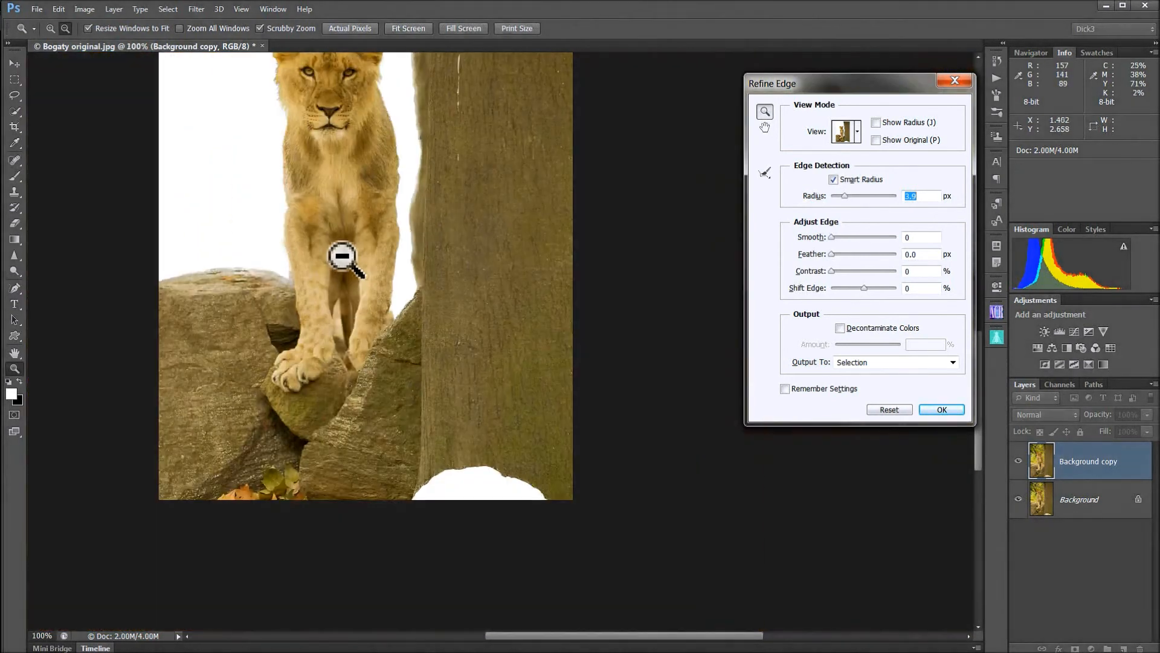
pyautogui.keyDown('alt'); pyautogui.click(344, 256); pyautogui.keyUp('alt')
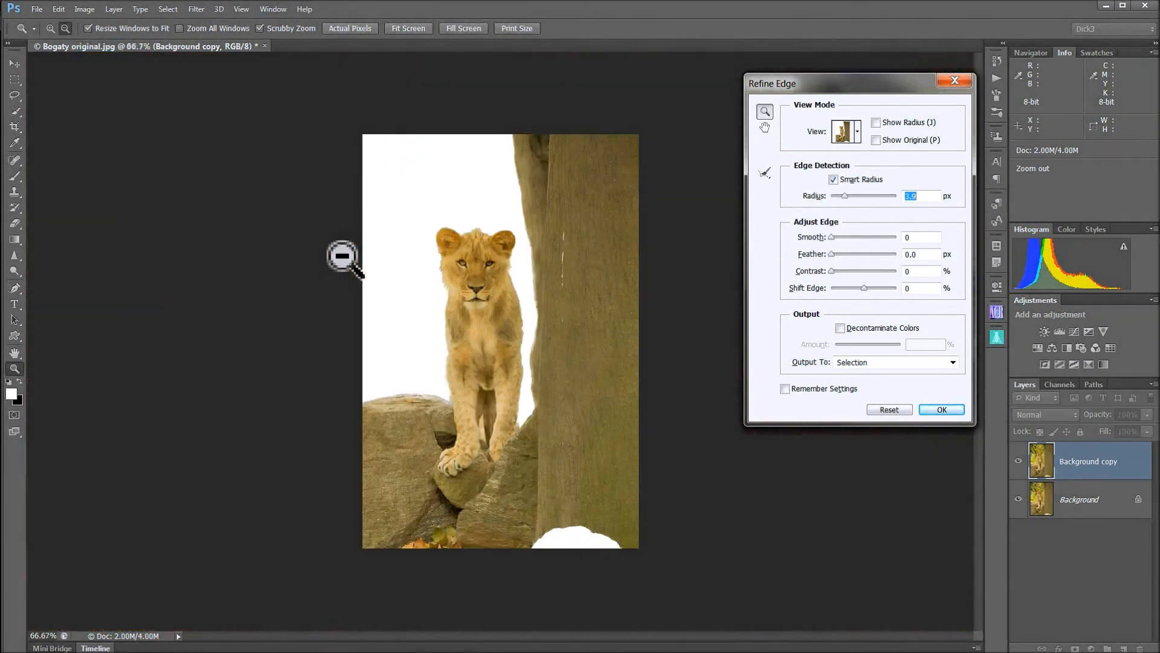
pyautogui.click(495, 321)
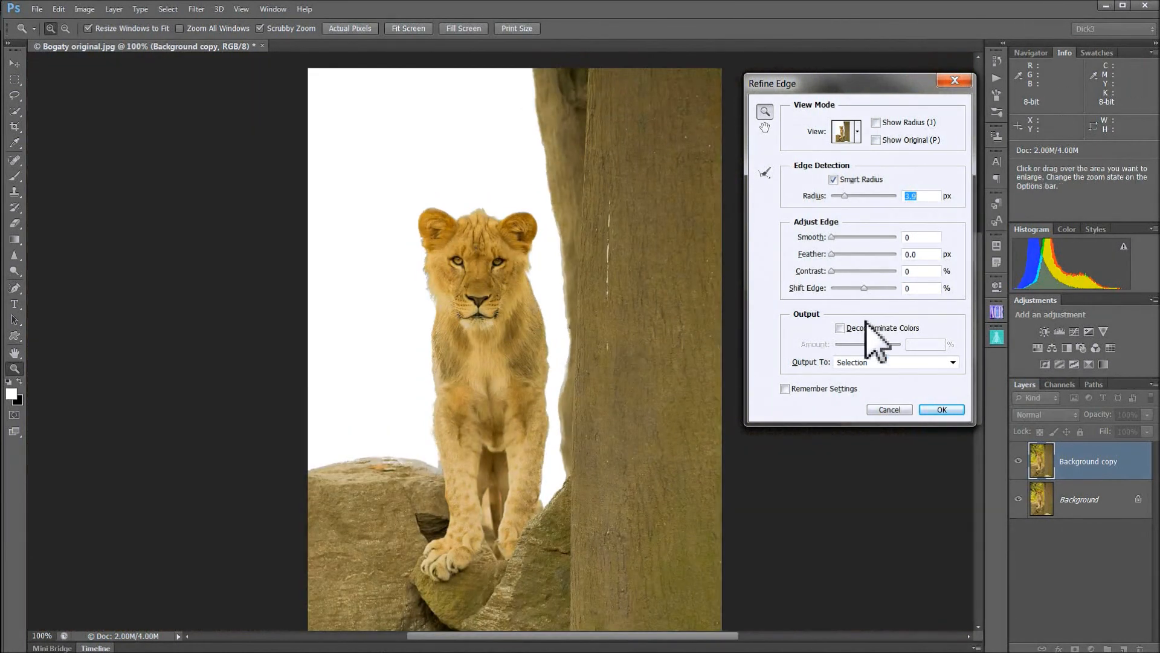
pyautogui.click(765, 127)
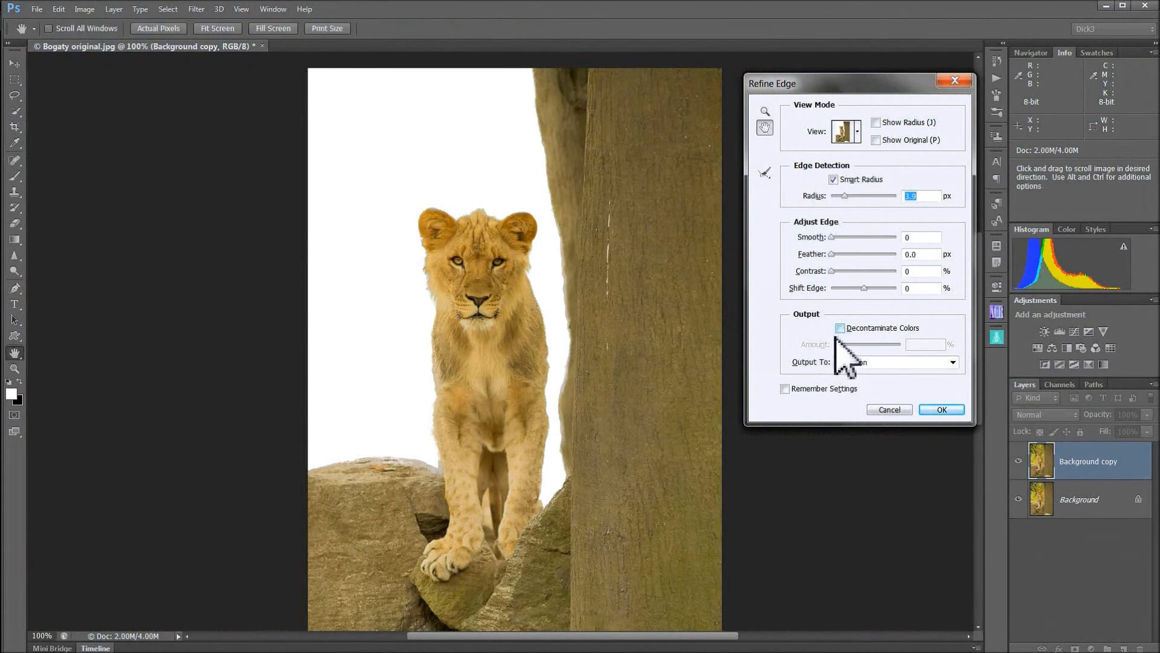
# - Decontaminate the edge colors at 66% and output the refined cut-out to a new layer with layer mask
pyautogui.click(840, 328)
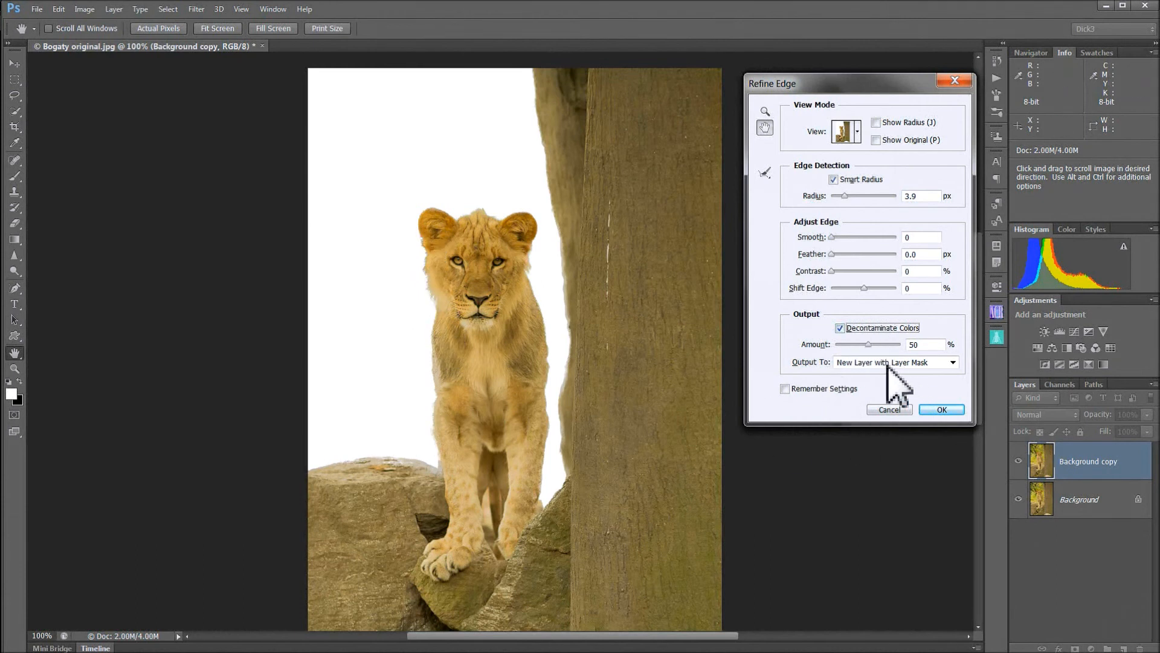
pyautogui.moveTo(867, 344); pyautogui.dragTo(879, 345)
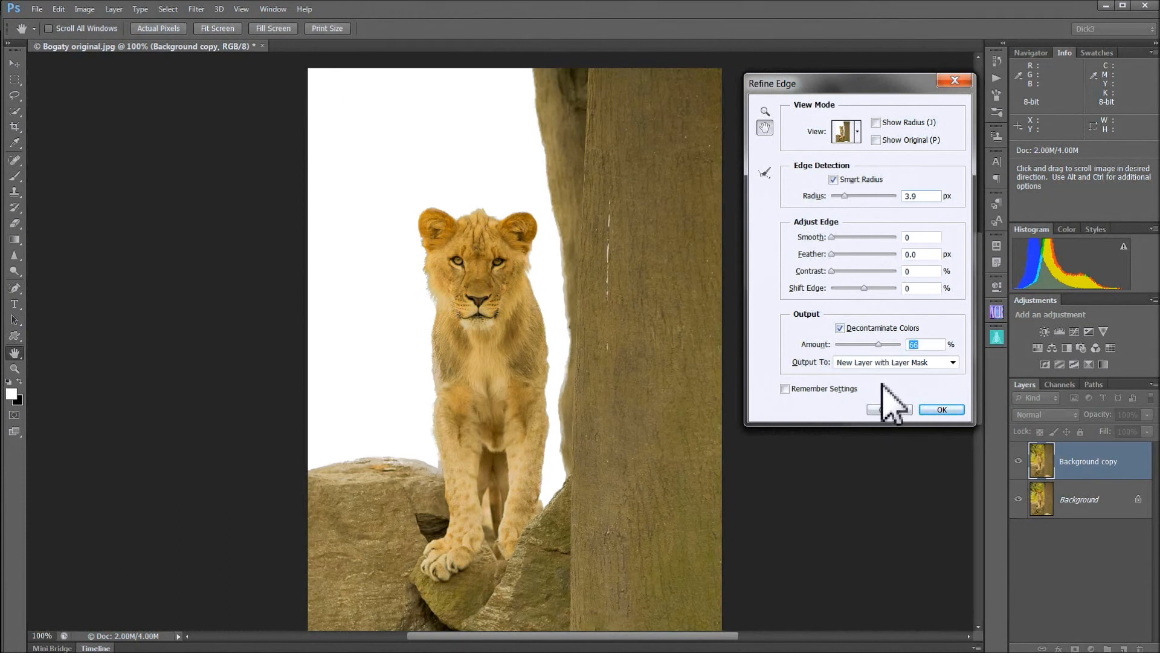
pyautogui.click(953, 363)
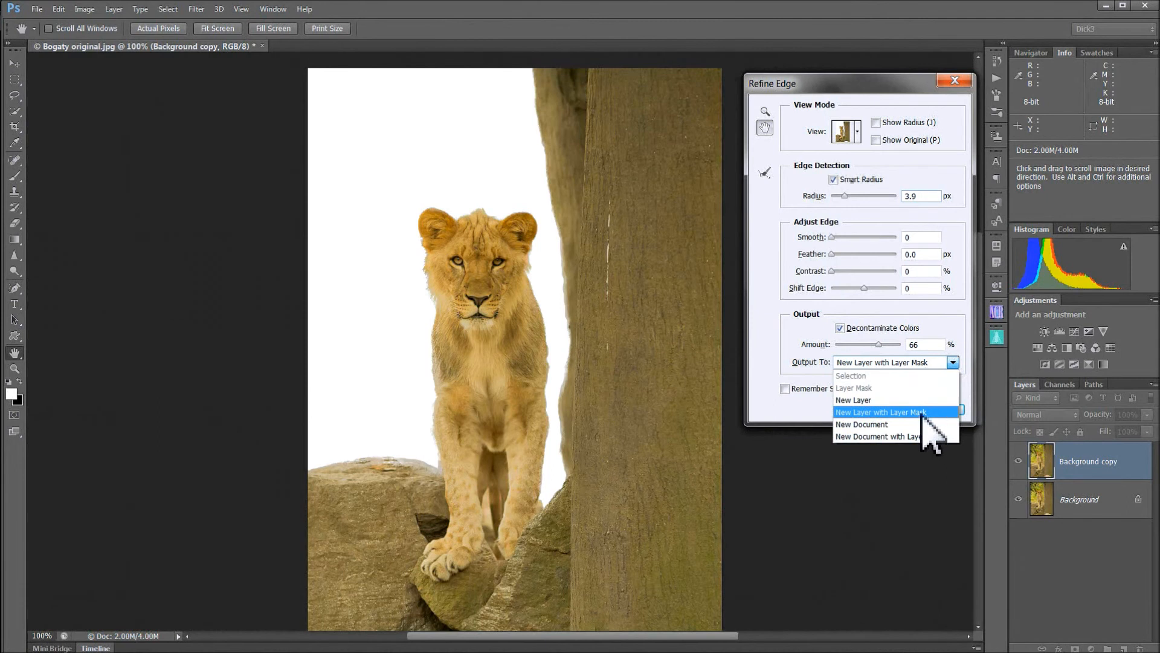
pyautogui.press('super+plus')
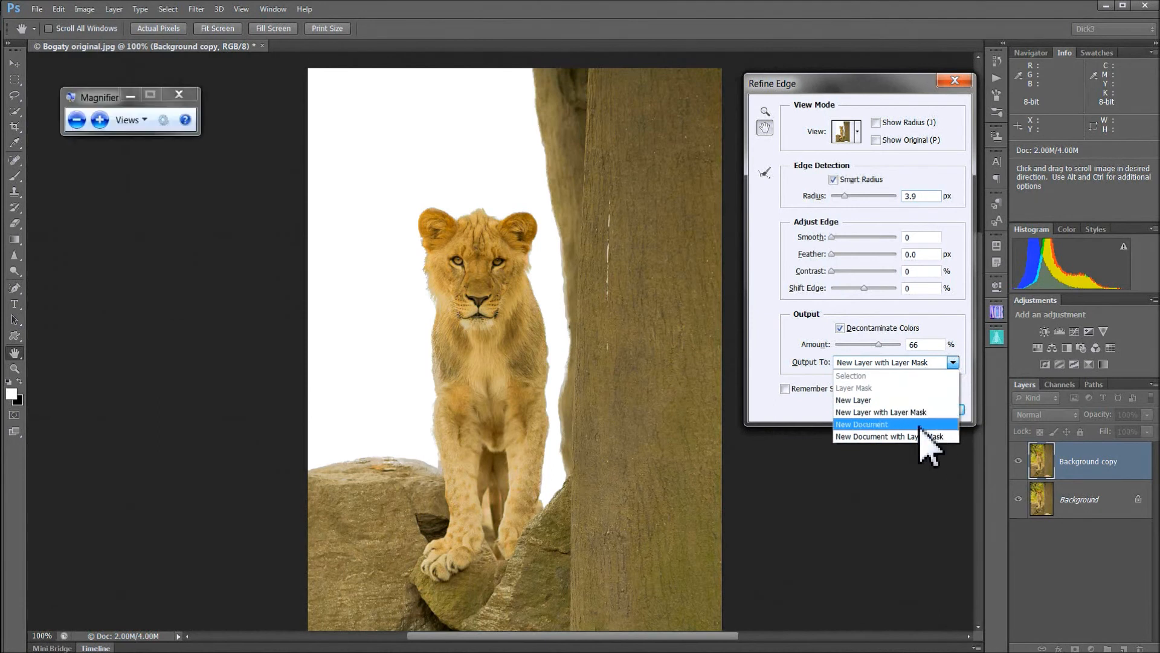
pyautogui.press('super+plus')
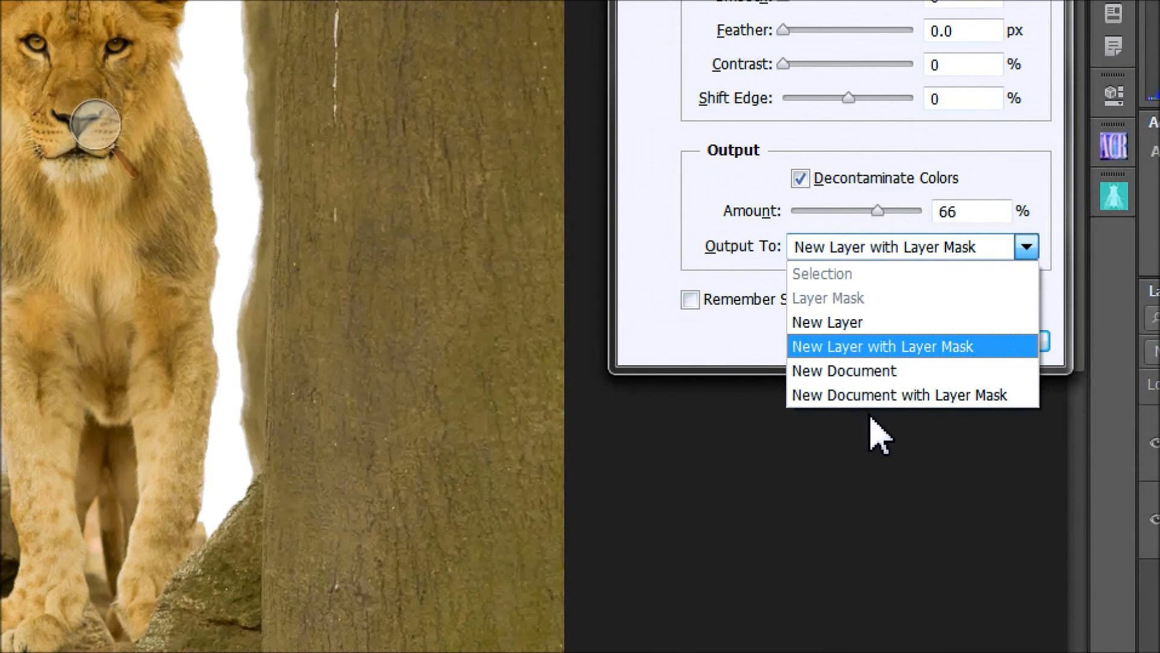
pyautogui.click(858, 459)
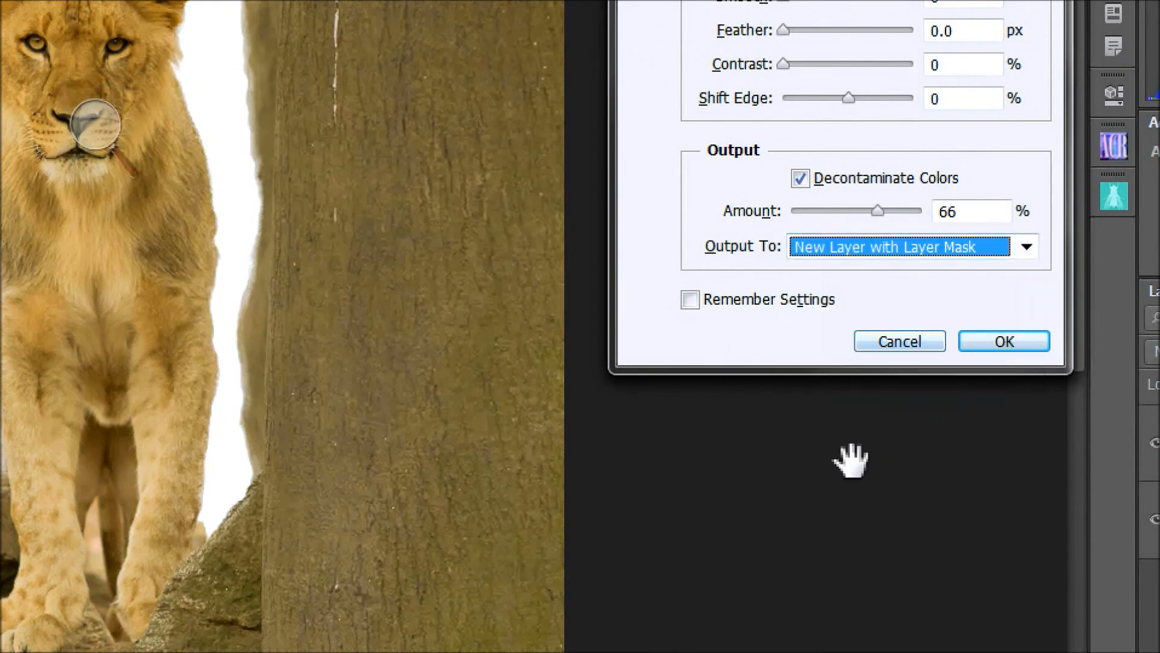
pyautogui.click(851, 463)
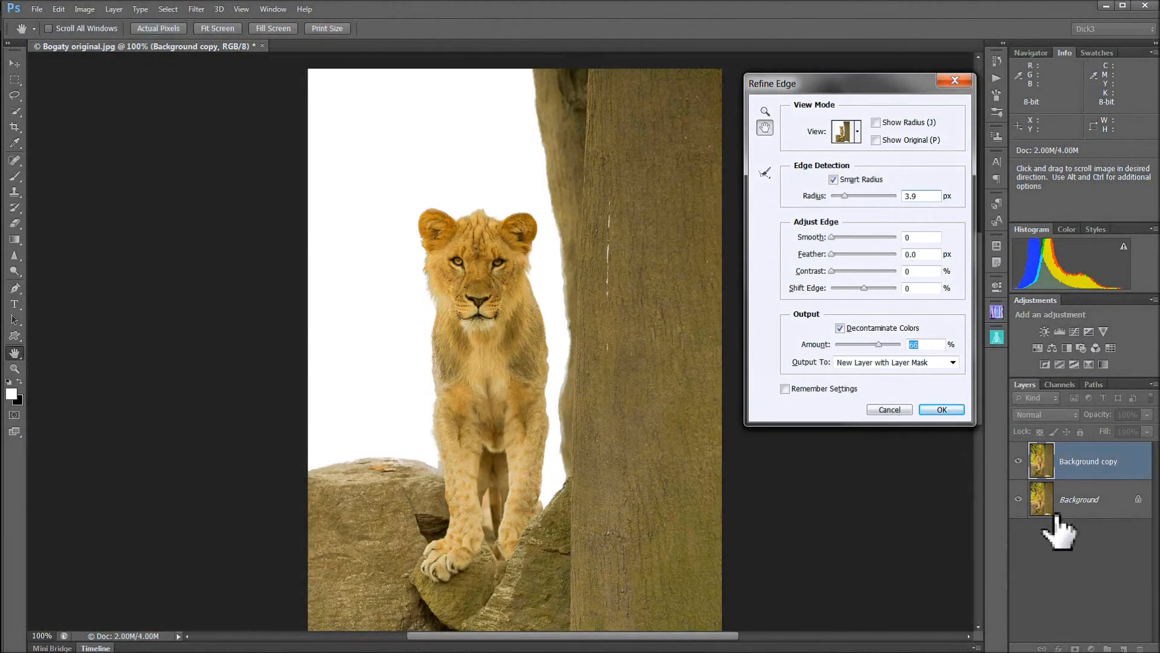
pyautogui.click(939, 410)
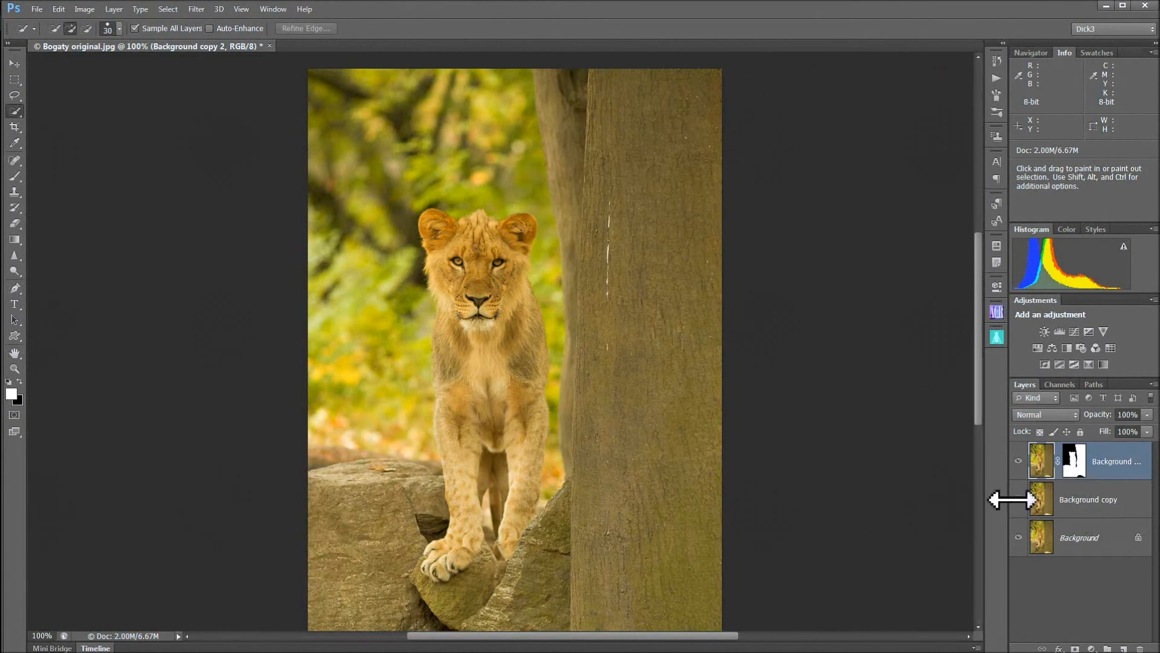
# - Hide the Background layer and inspect the cut-out's edge where the lion's foreleg meets the sloping rock
pyautogui.click(1019, 538)
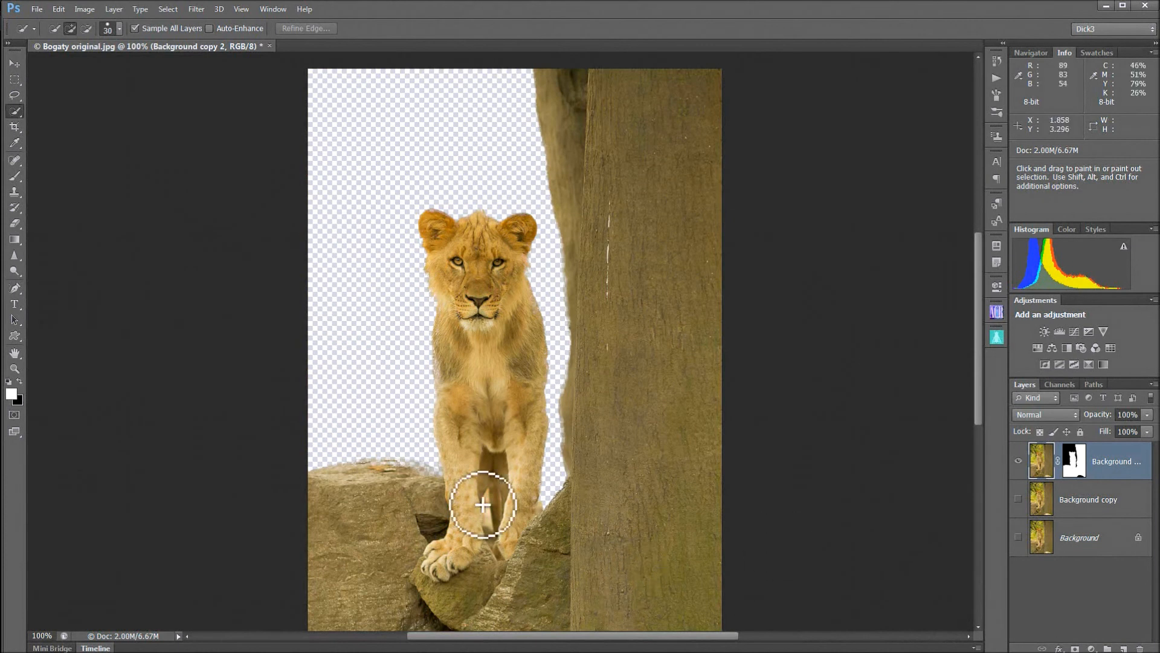
pyautogui.scroll(5, 537, 523)
pyautogui.scroll(4, 471, 457)
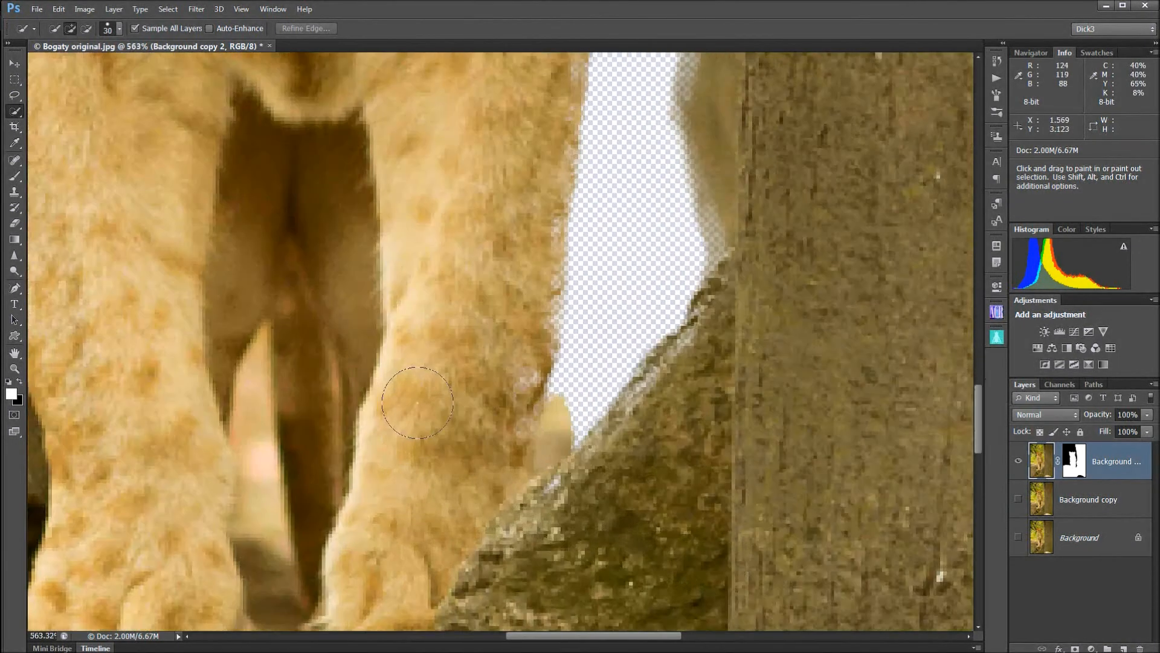
pyautogui.scroll(-1, 272, 229)
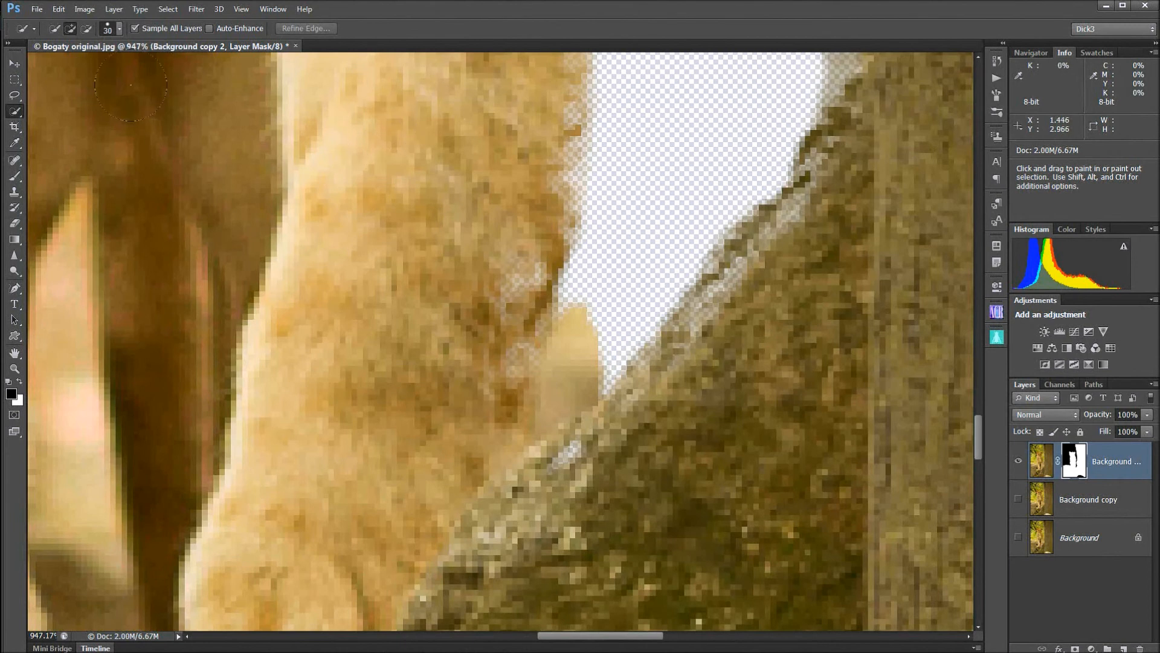
# - Mask out the leftover background patch between the foreleg and the sloping rock, using a hard 5 px black brush
pyautogui.click(13, 179)
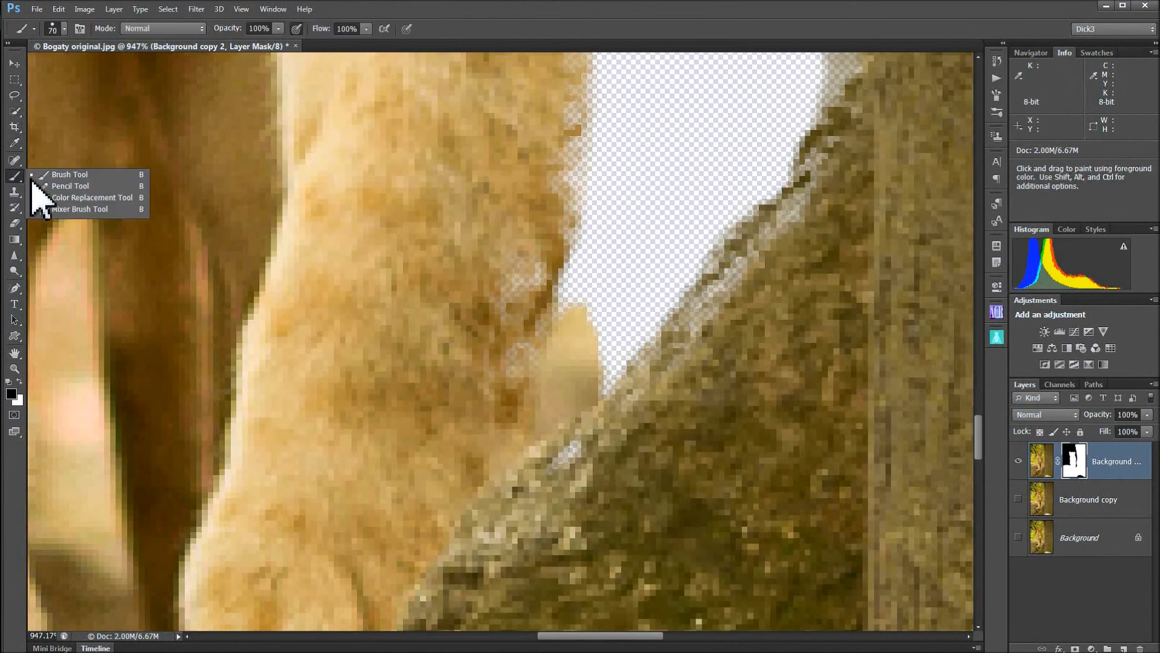
pyautogui.click(46, 175)
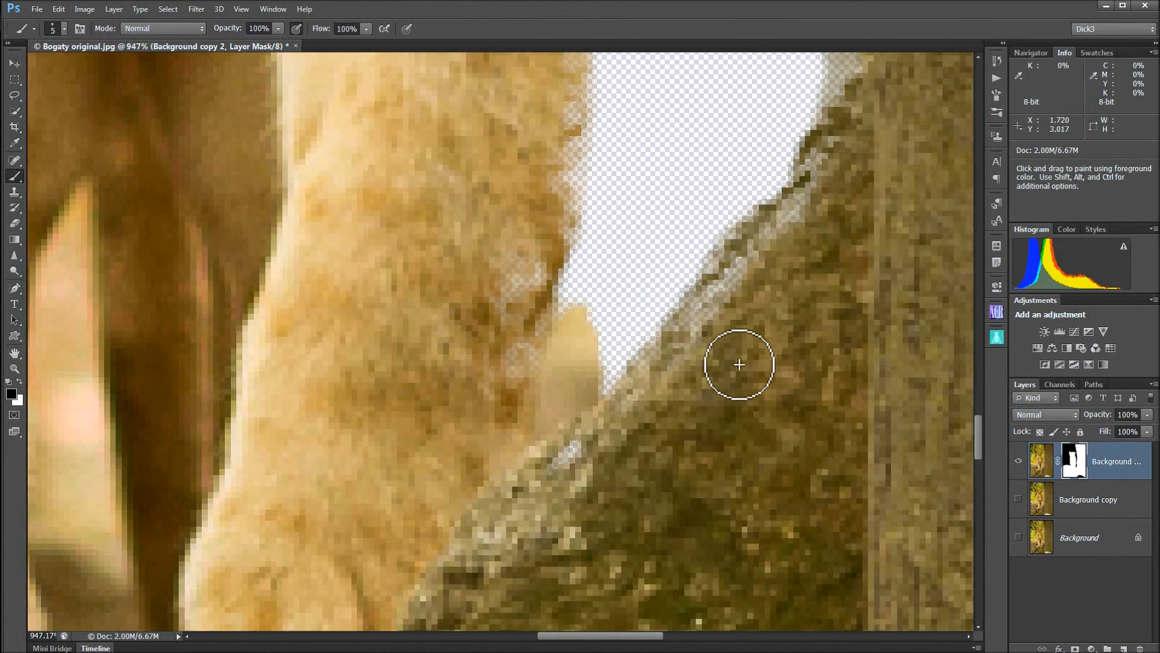
pyautogui.click(64, 29)
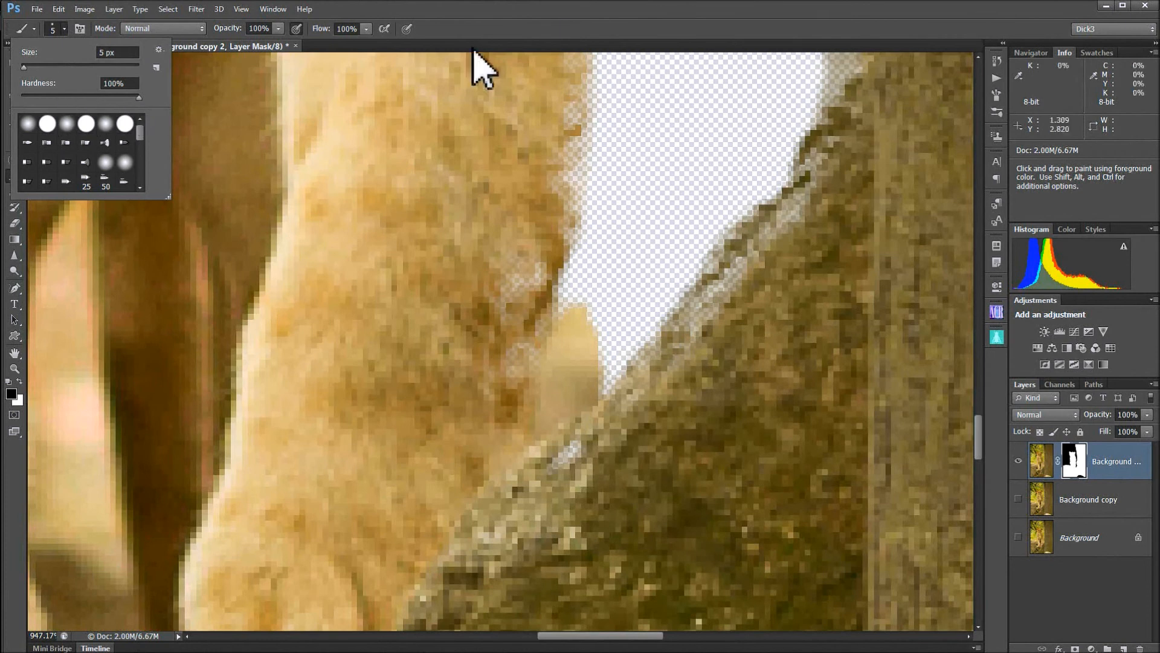
pyautogui.click(561, 16)
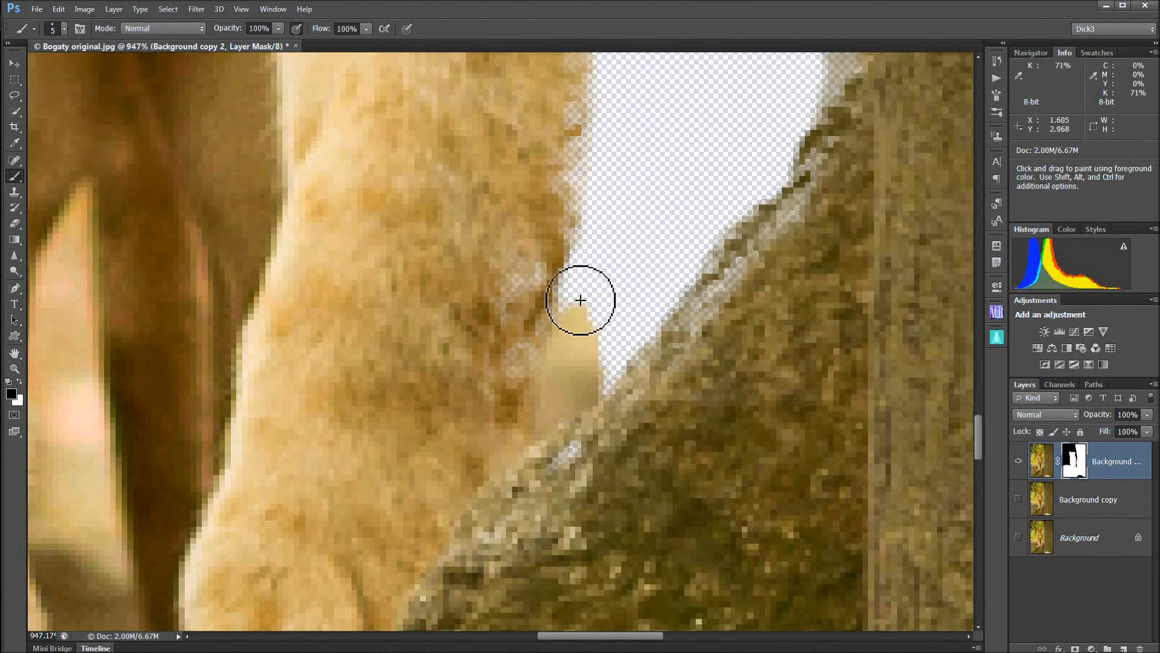
pyautogui.moveTo(578, 290)
pyautogui.mouseDown()
pyautogui.moveTo(562, 348)
pyautogui.moveTo(582, 333)
pyautogui.moveTo(574, 361)
pyautogui.moveTo(580, 371)
pyautogui.moveTo(584, 361)
pyautogui.moveTo(553, 394)
pyautogui.moveTo(564, 309)
pyautogui.mouseUp()
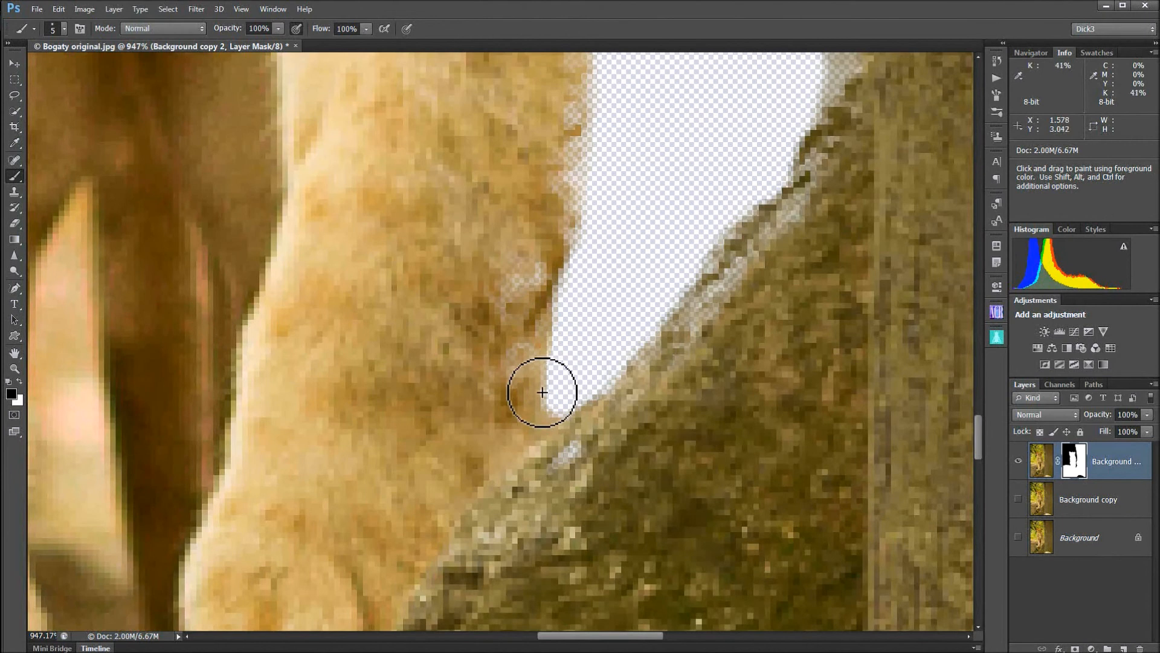
pyautogui.moveTo(547, 382); pyautogui.dragTo(533, 429)
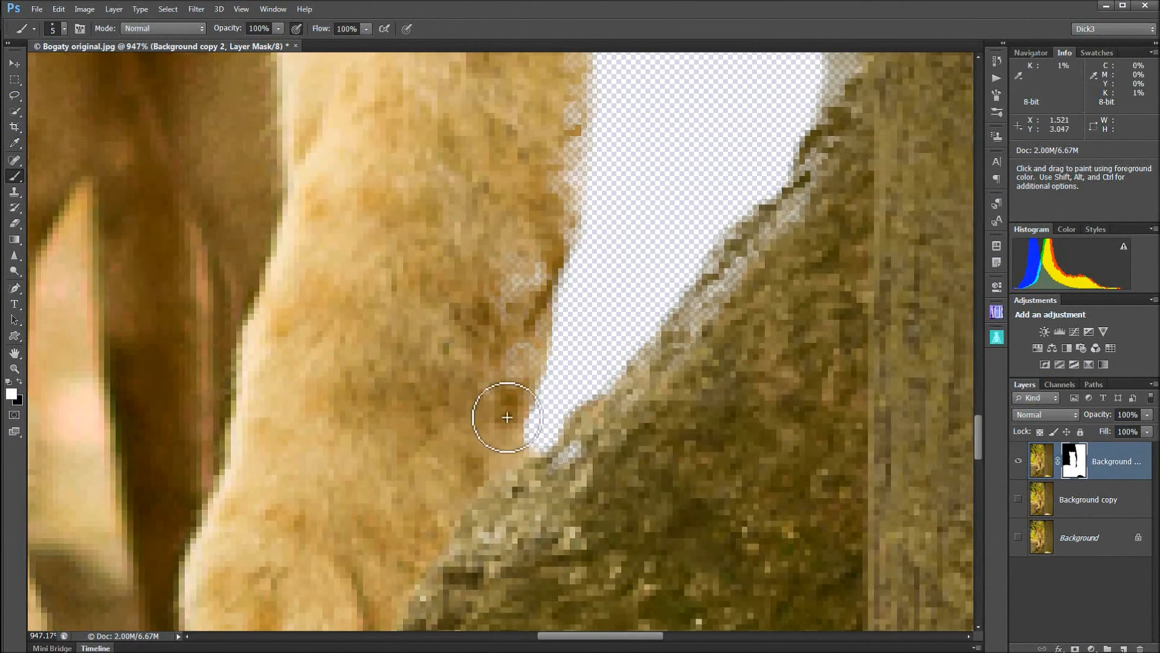
# - Restore the missing fur along the lower foreleg's outer edge on the mask and trim the adjoining rock edge
pyautogui.moveTo(527, 351); pyautogui.dragTo(512, 402)
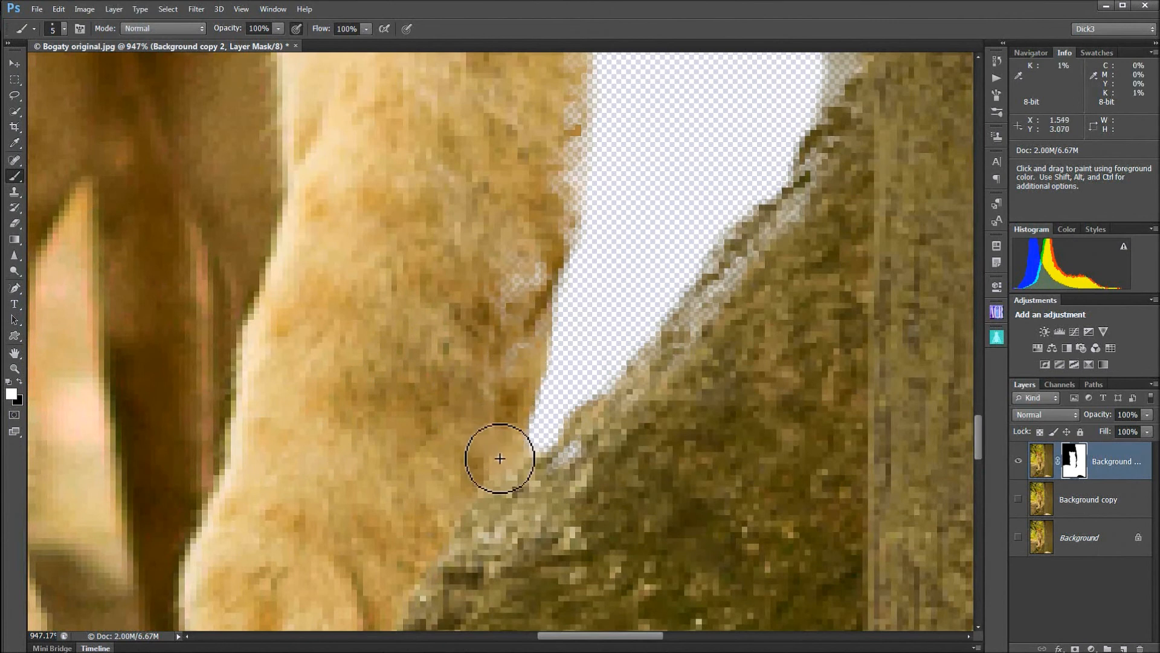
pyautogui.moveTo(562, 421); pyautogui.dragTo(507, 484)
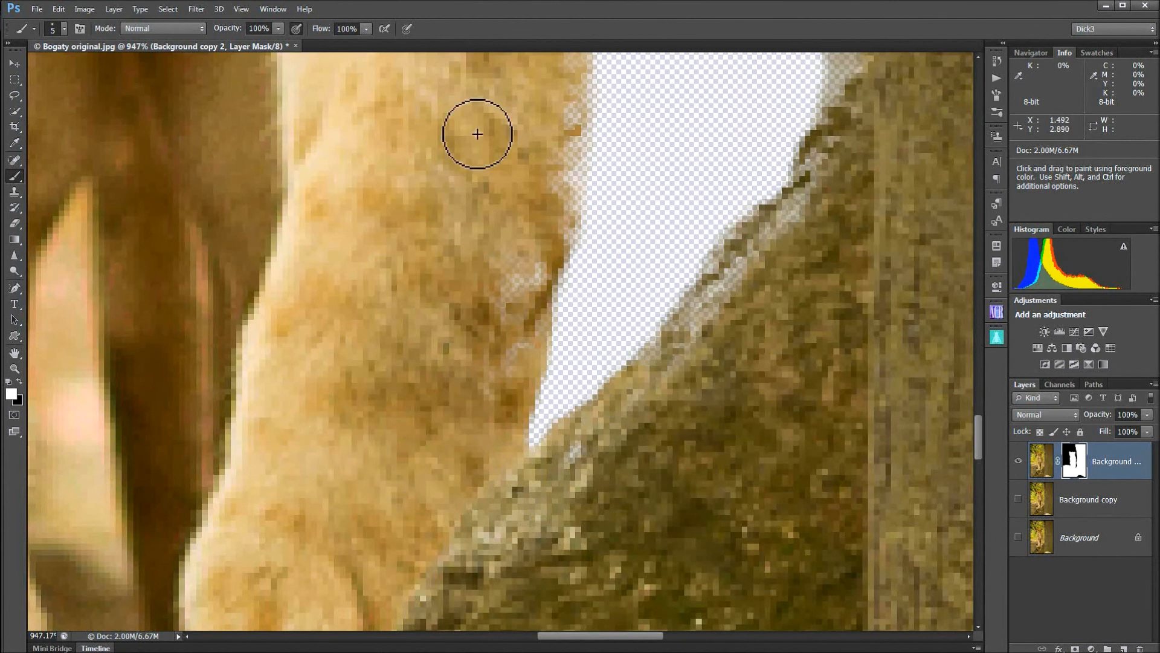
pyautogui.moveTo(549, 128)
pyautogui.mouseDown()
pyautogui.moveTo(560, 116)
pyautogui.moveTo(555, 207)
pyautogui.moveTo(528, 272)
pyautogui.mouseUp()
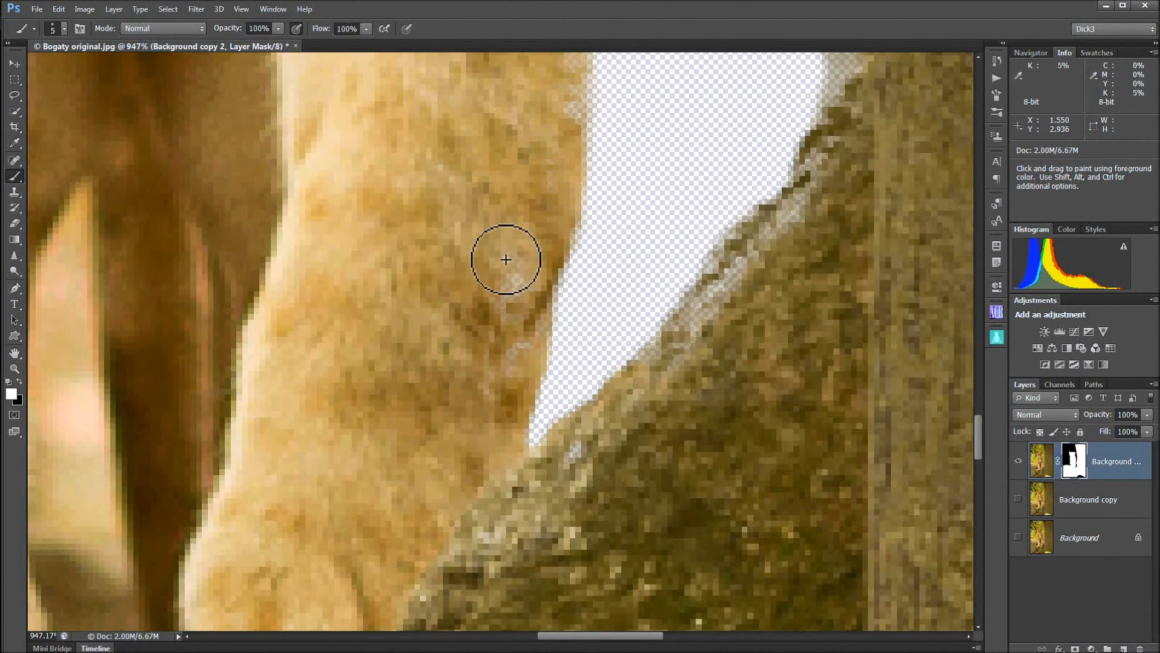
# - Paint the mask white along the upper foreleg's outer edge to fill in the semi-transparent fur
pyautogui.press('space')
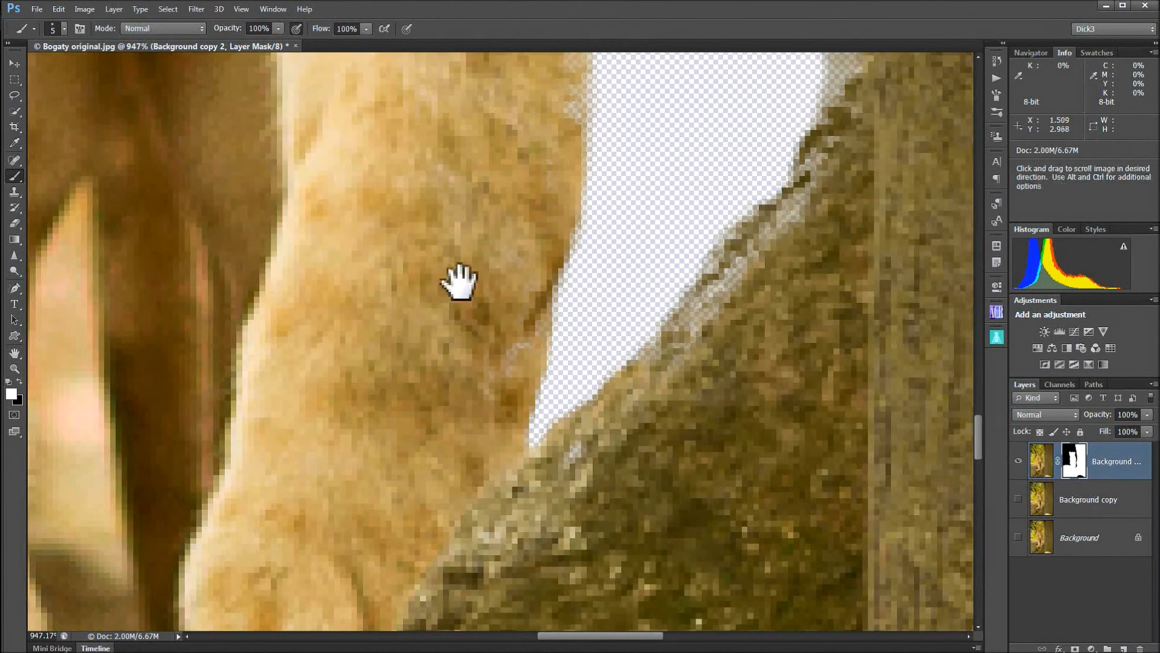
pyautogui.moveTo(435, 238); pyautogui.dragTo(363, 556)
pyautogui.moveTo(396, 320); pyautogui.dragTo(350, 414)
pyautogui.moveTo(339, 345); pyautogui.dragTo(321, 223)
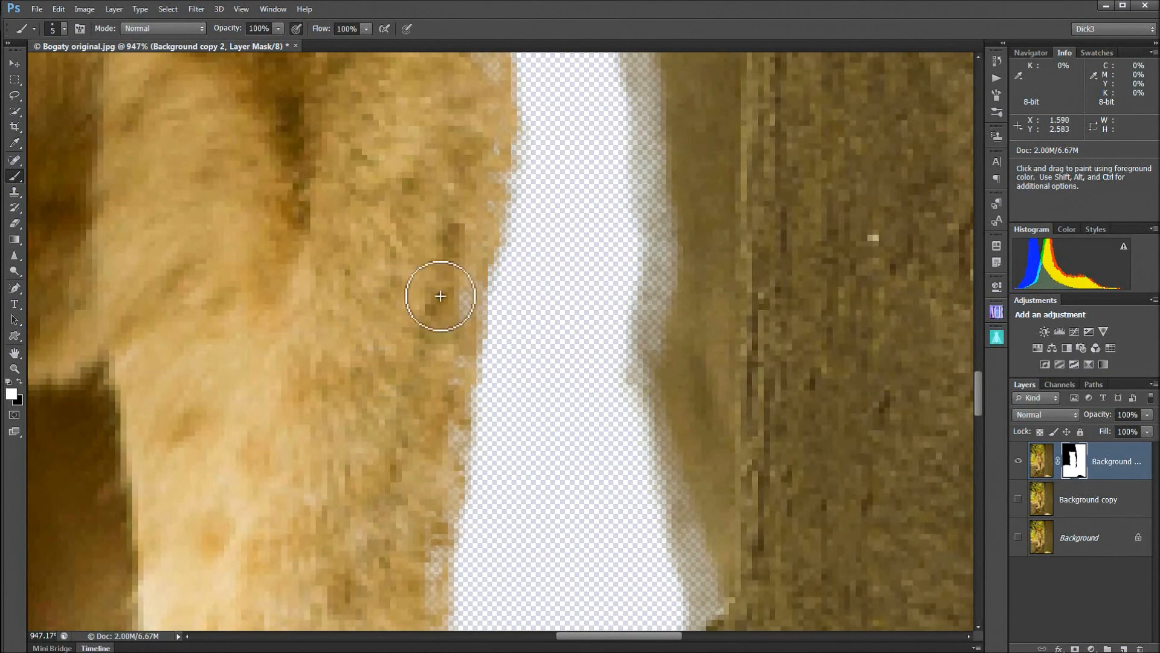
pyautogui.moveTo(449, 345); pyautogui.dragTo(425, 533)
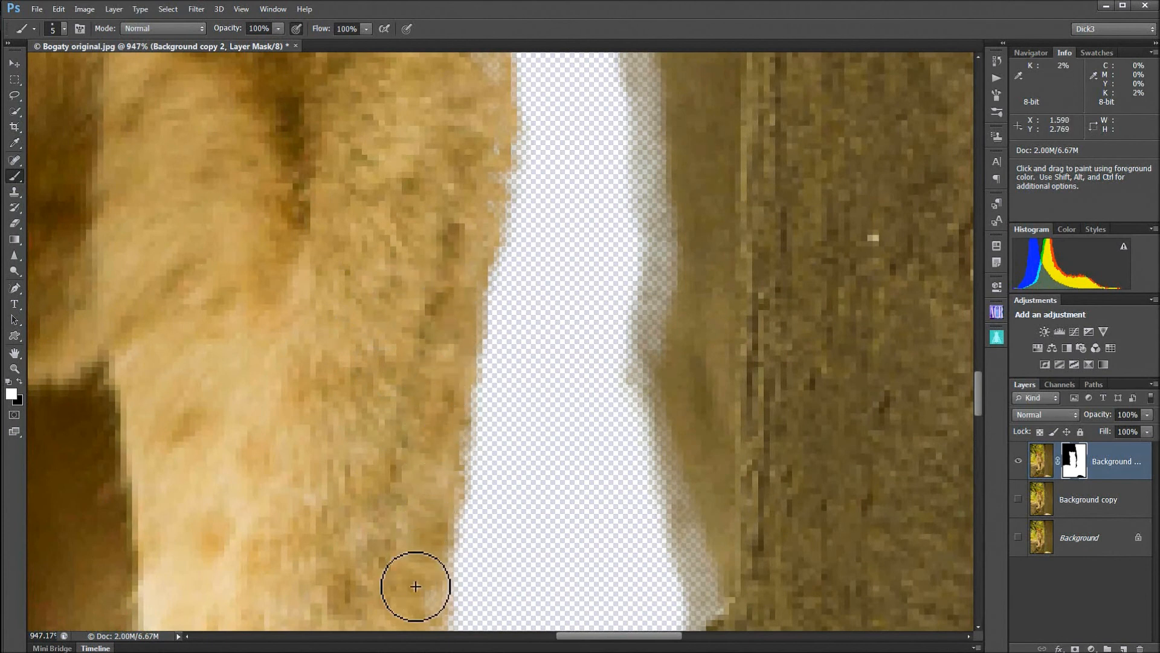
# - Paint the mask black along the tree trunk's edge facing the lion to remove its blurry fringe
pyautogui.press('space')
pyautogui.moveTo(225, 233)
pyautogui.mouseDown()
pyautogui.moveTo(266, 601)
pyautogui.moveTo(339, 407)
pyautogui.moveTo(324, 427)
pyautogui.moveTo(303, 567)
pyautogui.moveTo(187, 409)
pyautogui.moveTo(207, 433)
pyautogui.mouseUp()
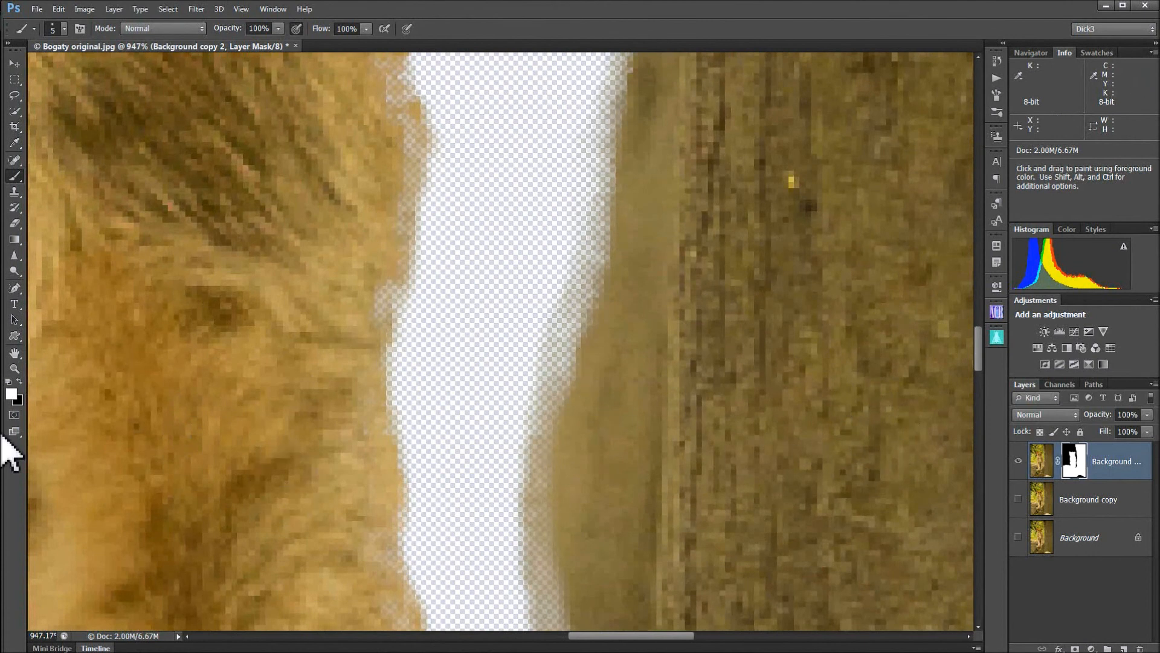
pyautogui.click(19, 382)
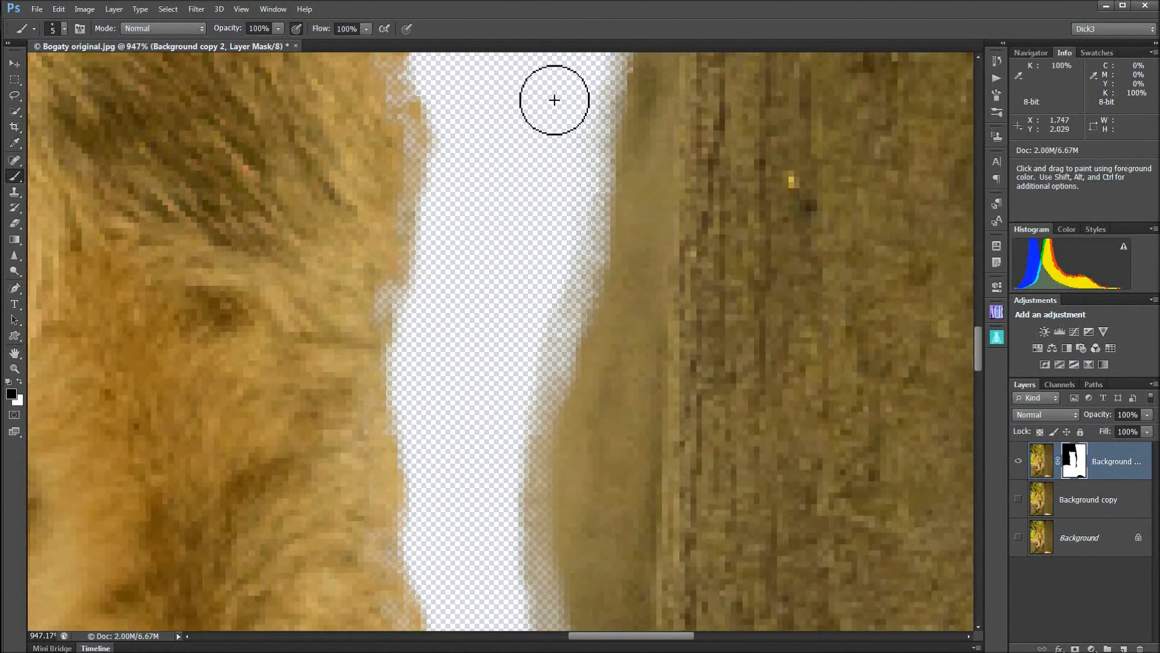
pyautogui.moveTo(584, 76)
pyautogui.mouseDown()
pyautogui.moveTo(580, 229)
pyautogui.moveTo(539, 357)
pyautogui.moveTo(519, 495)
pyautogui.moveTo(524, 605)
pyautogui.mouseUp()
pyautogui.moveTo(492, 272); pyautogui.dragTo(514, 63)
pyautogui.moveTo(524, 328)
pyautogui.mouseDown()
pyautogui.moveTo(526, 279)
pyautogui.moveTo(544, 373)
pyautogui.moveTo(552, 565)
pyautogui.mouseUp()
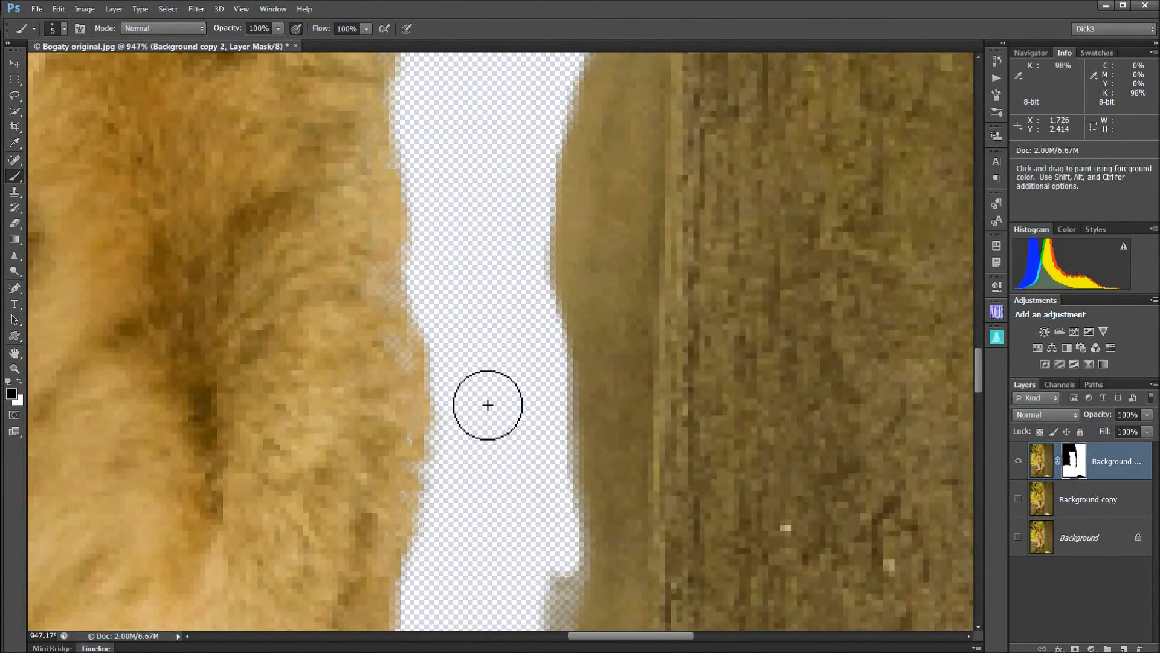
pyautogui.moveTo(489, 408); pyautogui.dragTo(487, 108)
pyautogui.moveTo(521, 207)
pyautogui.mouseDown()
pyautogui.moveTo(564, 278)
pyautogui.moveTo(547, 242)
pyautogui.moveTo(558, 257)
pyautogui.moveTo(526, 353)
pyautogui.mouseUp()
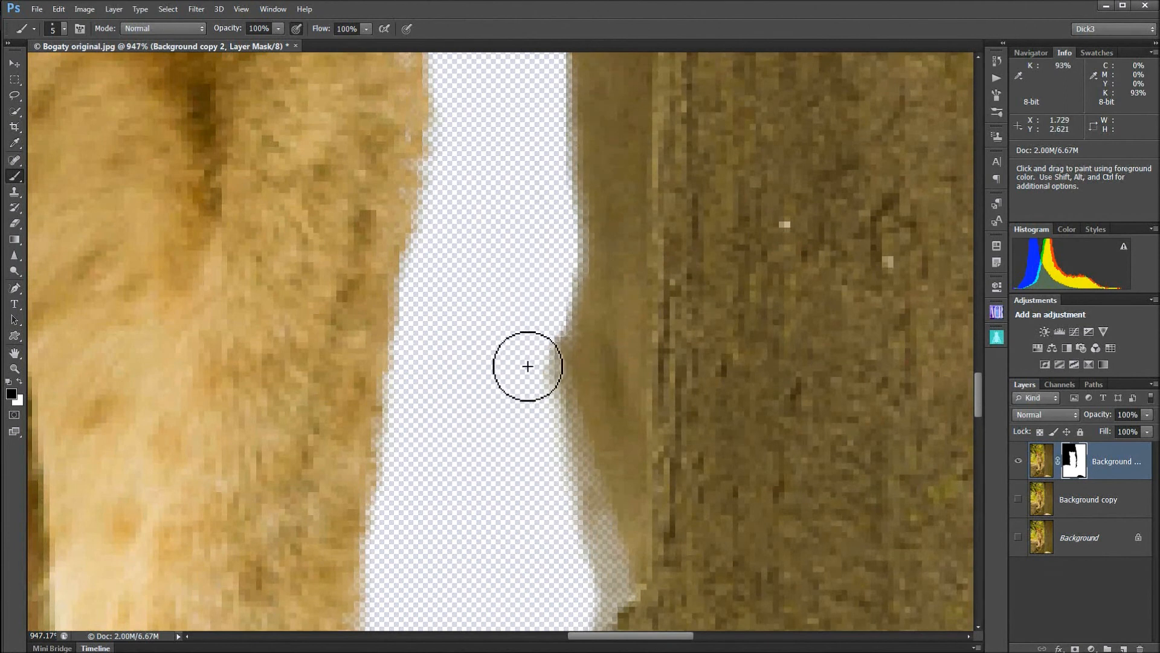
# - Compare the trunk's base with the Background copy layer, then restore its faded edge above the rock in white on the mask
pyautogui.moveTo(407, 461); pyautogui.dragTo(401, 246)
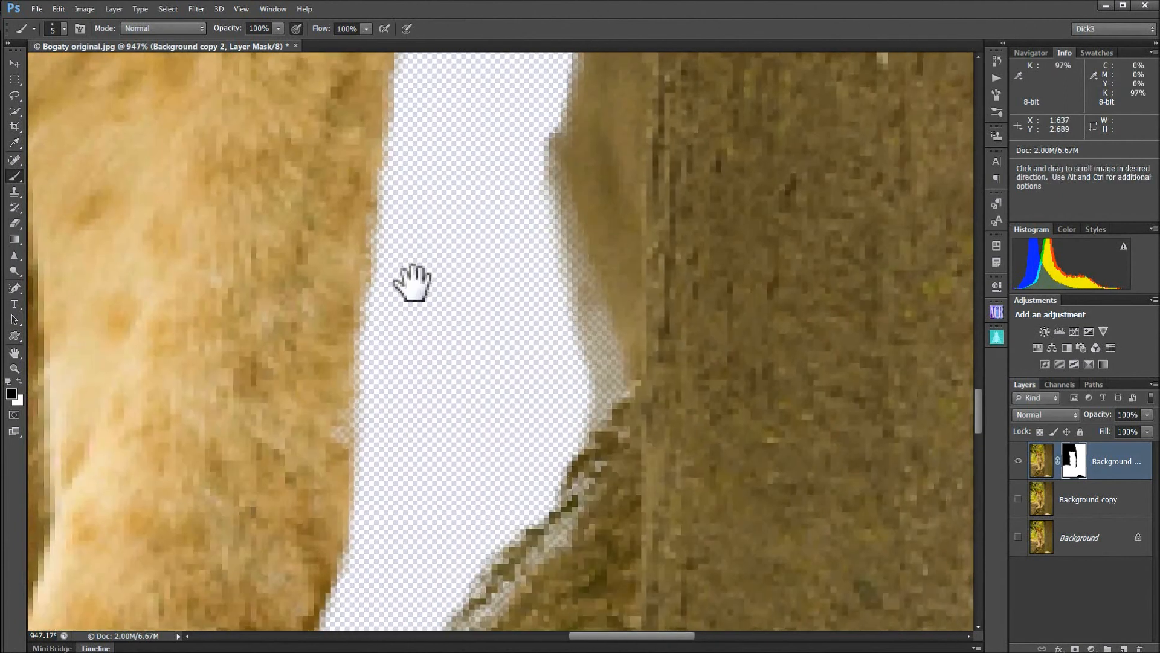
pyautogui.click(1019, 499)
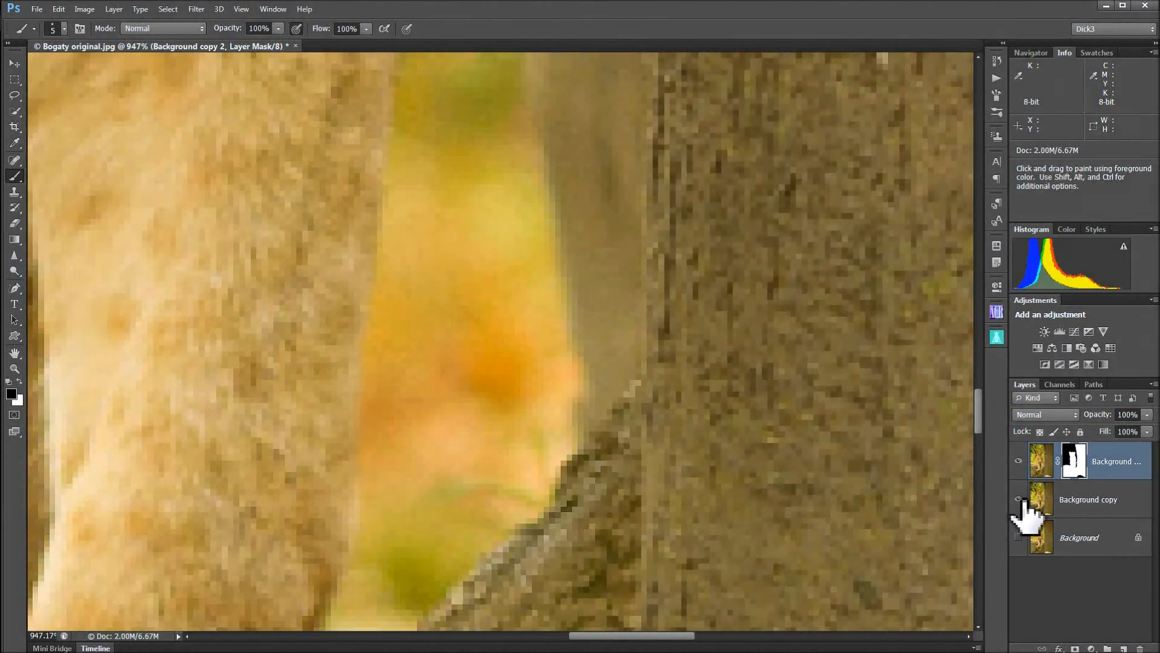
pyautogui.click(1019, 499)
pyautogui.click(1019, 499)
pyautogui.click(1019, 499)
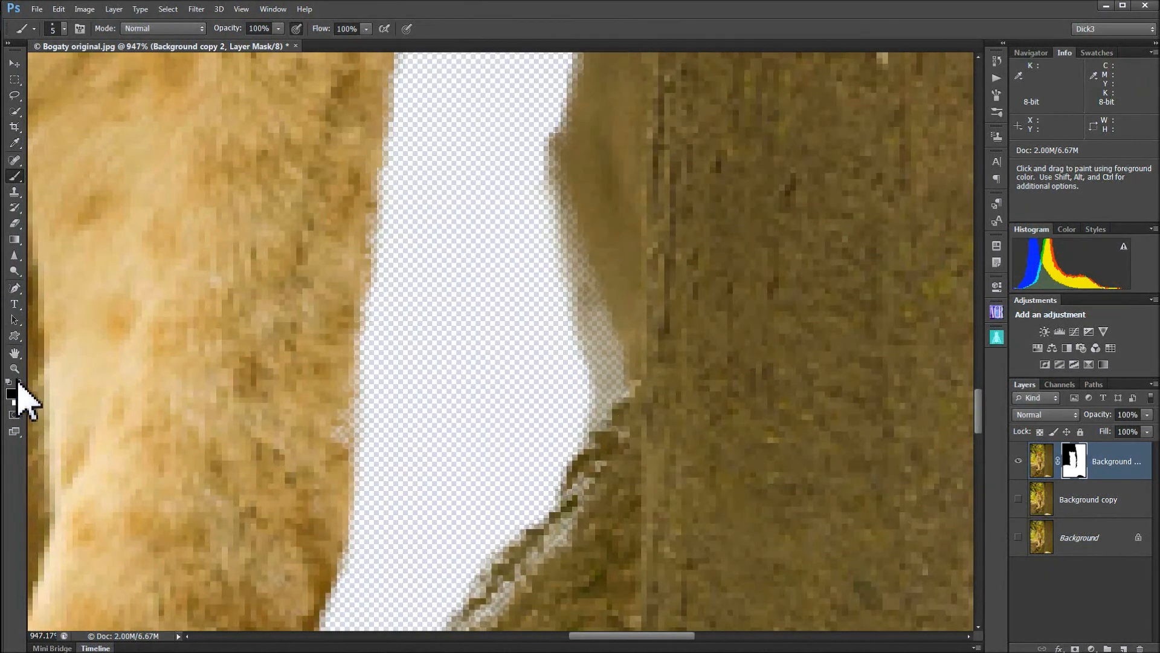
pyautogui.click(18, 383)
pyautogui.moveTo(572, 199)
pyautogui.mouseDown()
pyautogui.moveTo(604, 434)
pyautogui.moveTo(607, 355)
pyautogui.moveTo(610, 378)
pyautogui.moveTo(589, 323)
pyautogui.moveTo(599, 310)
pyautogui.moveTo(618, 362)
pyautogui.moveTo(620, 349)
pyautogui.moveTo(593, 259)
pyautogui.moveTo(618, 209)
pyautogui.mouseUp()
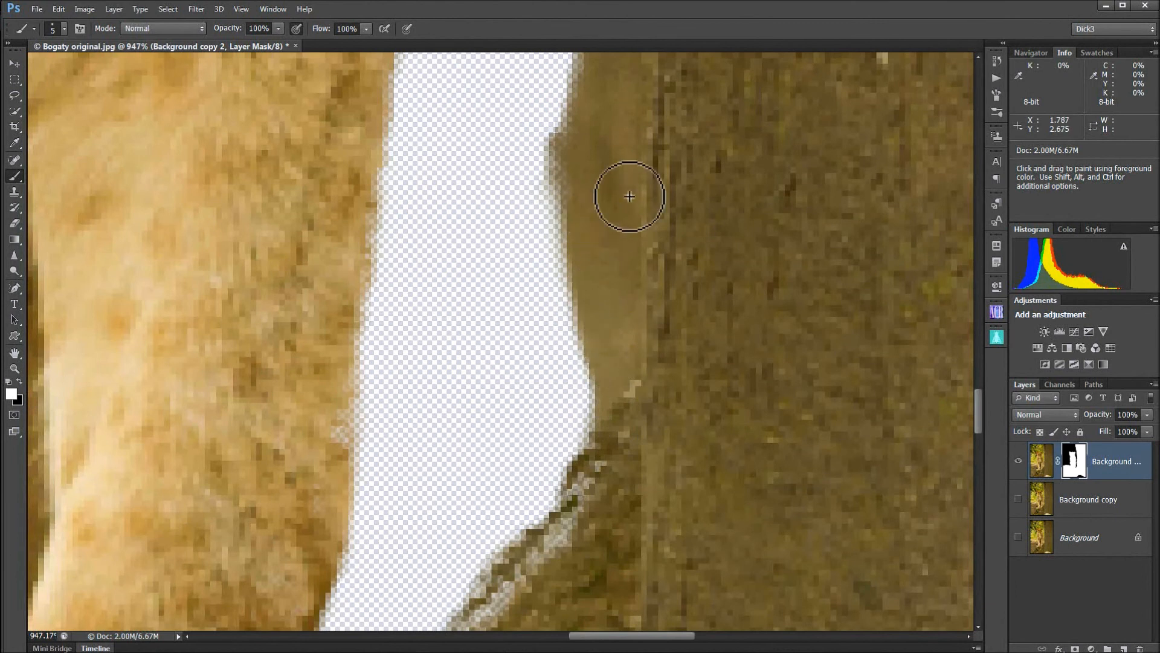
# - Paint the mask black along the tree trunk's edge beside the lion's shoulder to remove its blurry fringe
pyautogui.press('space')
pyautogui.moveTo(164, 249)
pyautogui.mouseDown()
pyautogui.moveTo(171, 591)
pyautogui.moveTo(208, 492)
pyautogui.moveTo(207, 389)
pyautogui.moveTo(217, 525)
pyautogui.moveTo(189, 487)
pyautogui.mouseUp()
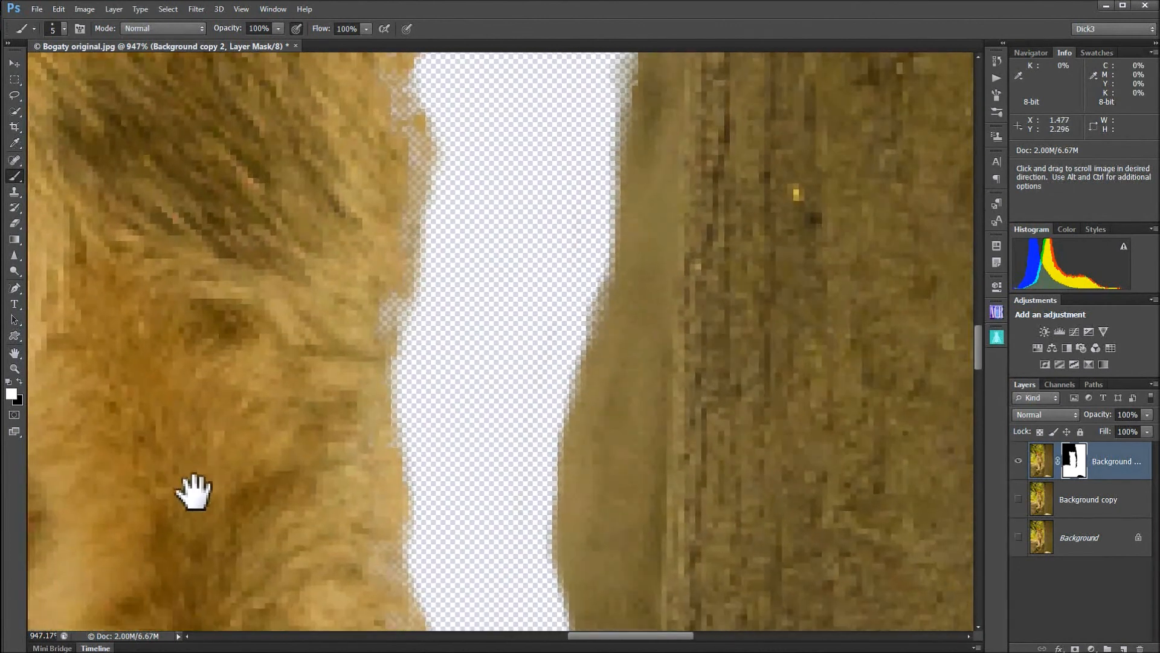
pyautogui.click(18, 384)
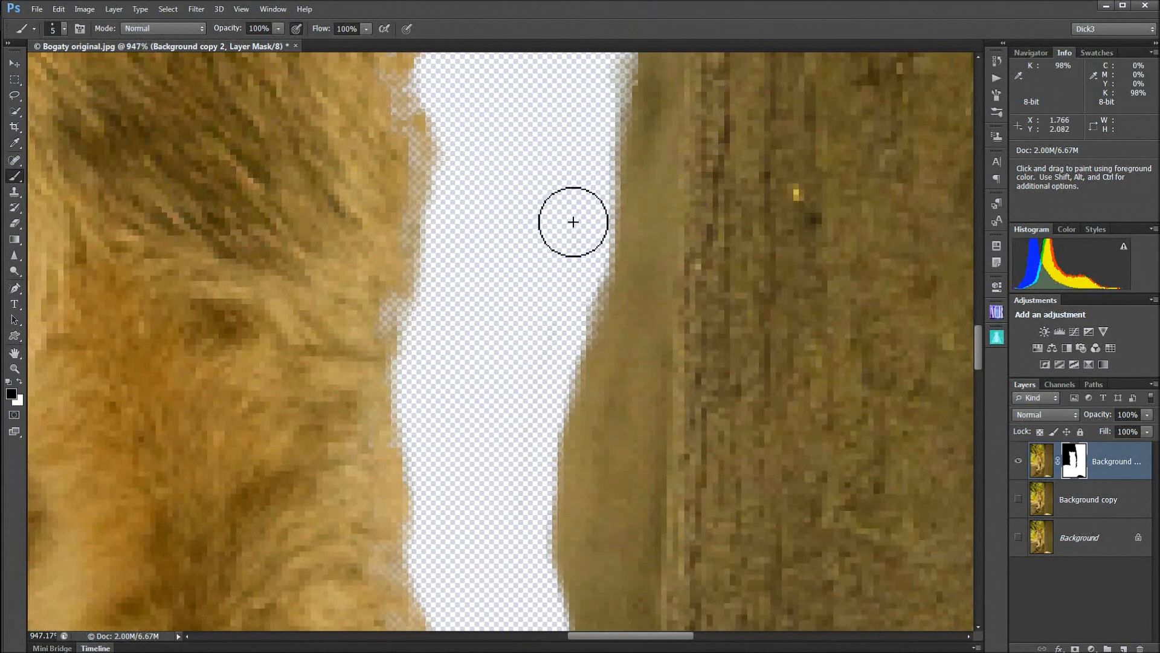
pyautogui.moveTo(215, 164)
pyautogui.mouseDown()
pyautogui.moveTo(332, 505)
pyautogui.moveTo(245, 180)
pyautogui.mouseUp()
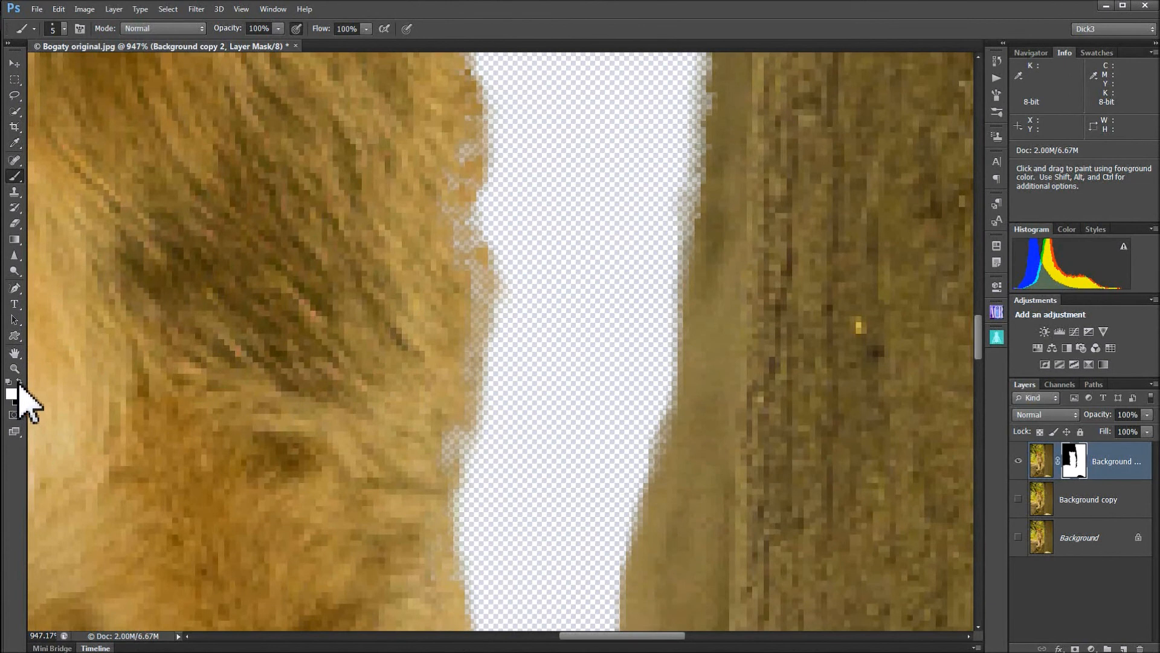
# - Paint the mask white along the lion's shoulder and neck edge facing the tree to fill in the semi-transparent fur
pyautogui.moveTo(462, 252); pyautogui.dragTo(448, 337)
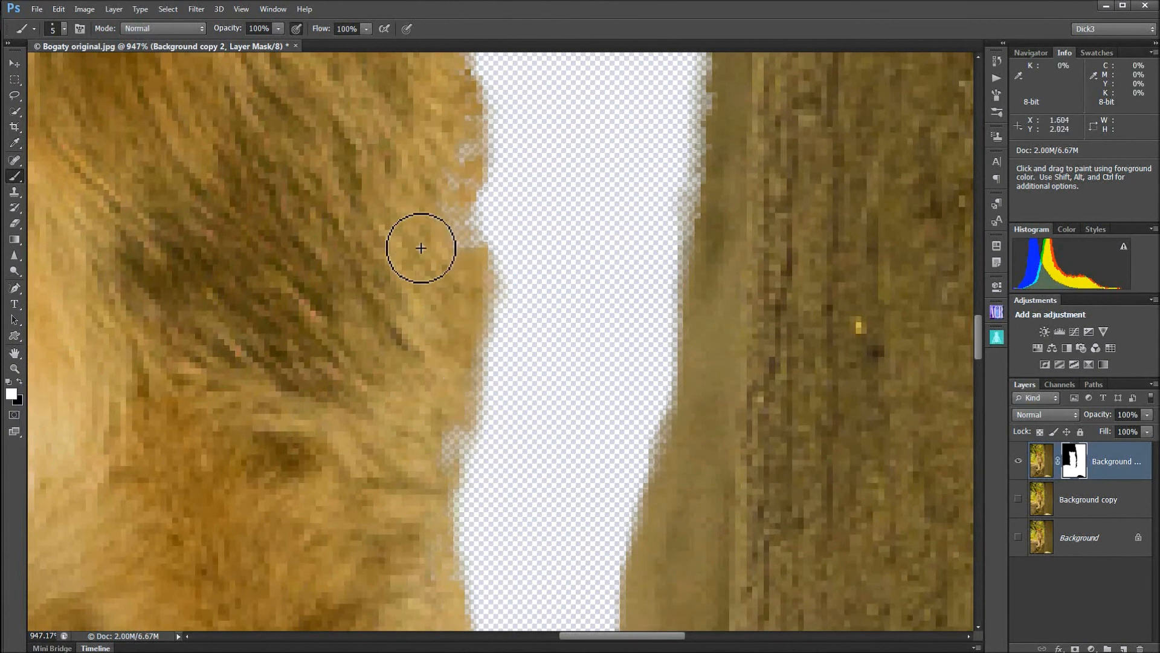
pyautogui.moveTo(466, 242)
pyautogui.mouseDown()
pyautogui.moveTo(443, 171)
pyautogui.moveTo(459, 135)
pyautogui.moveTo(448, 165)
pyautogui.mouseUp()
pyautogui.moveTo(435, 401)
pyautogui.mouseDown()
pyautogui.moveTo(444, 420)
pyautogui.moveTo(429, 477)
pyautogui.mouseUp()
pyautogui.moveTo(300, 152)
pyautogui.mouseDown()
pyautogui.moveTo(304, 520)
pyautogui.moveTo(308, 512)
pyautogui.mouseUp()
pyautogui.moveTo(238, 218); pyautogui.dragTo(286, 486)
pyautogui.moveTo(262, 341); pyautogui.dragTo(274, 452)
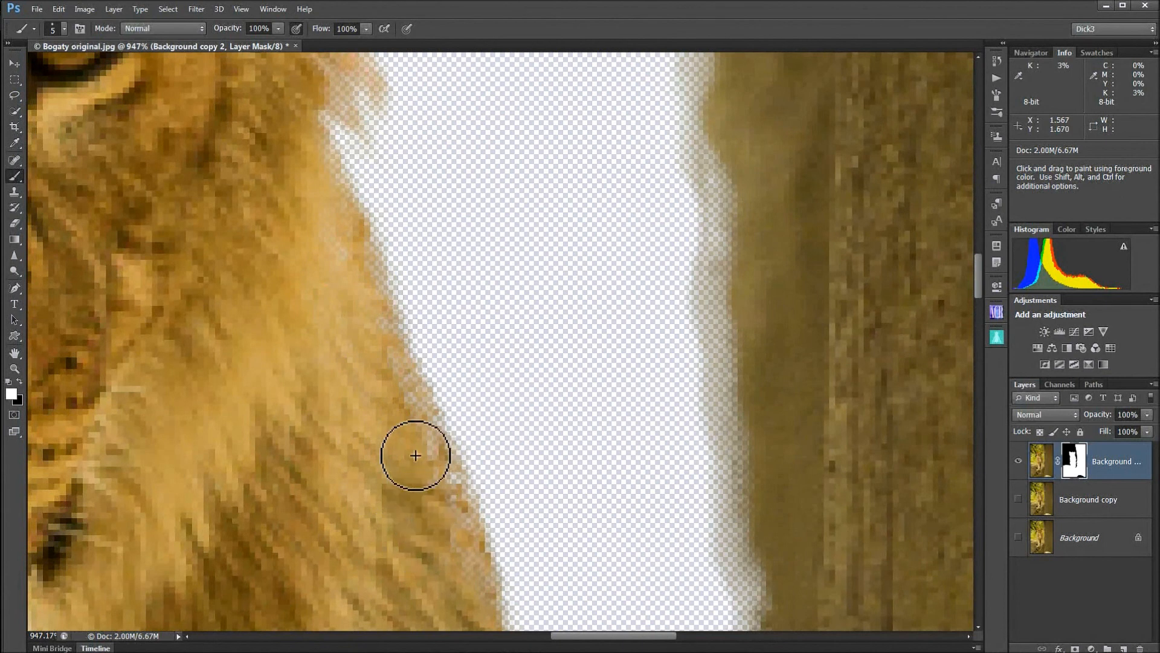
# - Fill in the faded fur along the lion's cheek and the ear nearest the tree in white on the mask
pyautogui.press('space')
pyautogui.moveTo(227, 251); pyautogui.dragTo(246, 531)
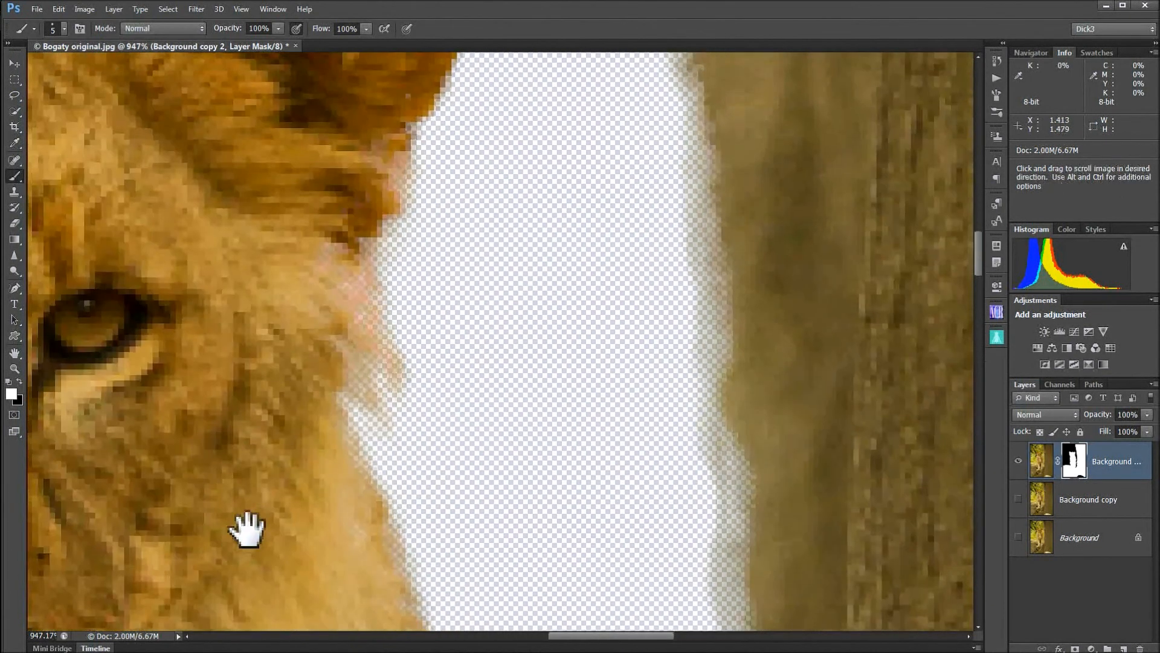
pyautogui.moveTo(228, 246); pyautogui.dragTo(181, 230)
pyautogui.moveTo(645, 430)
pyautogui.mouseDown()
pyautogui.moveTo(616, 436)
pyautogui.moveTo(573, 352)
pyautogui.mouseUp()
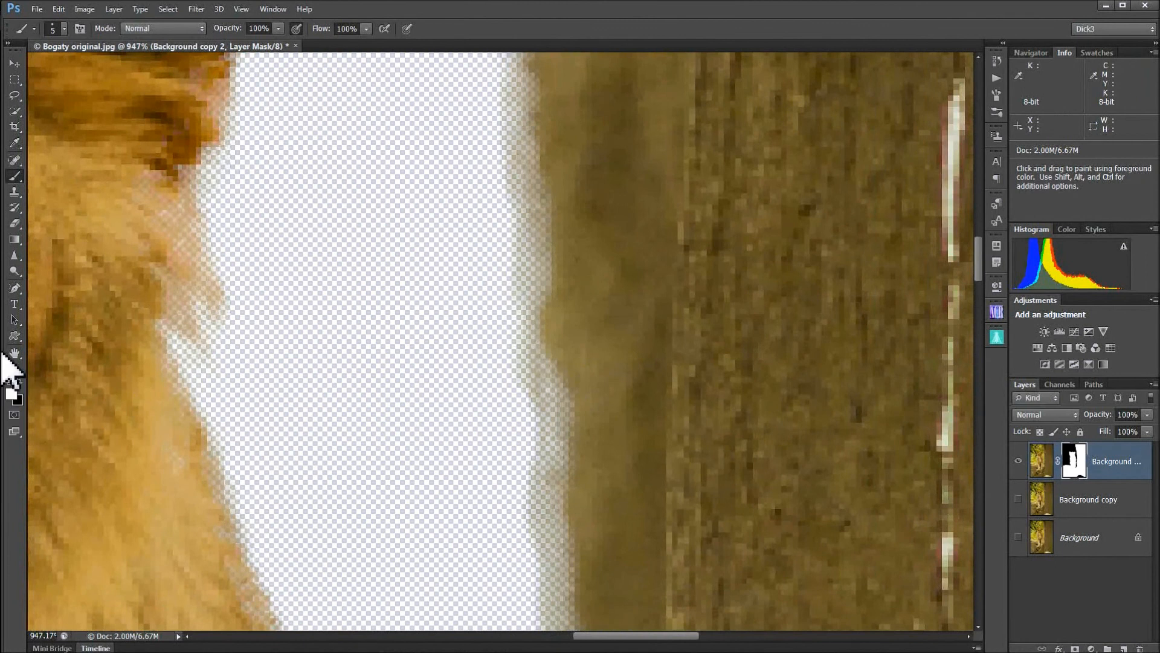
pyautogui.press('space')
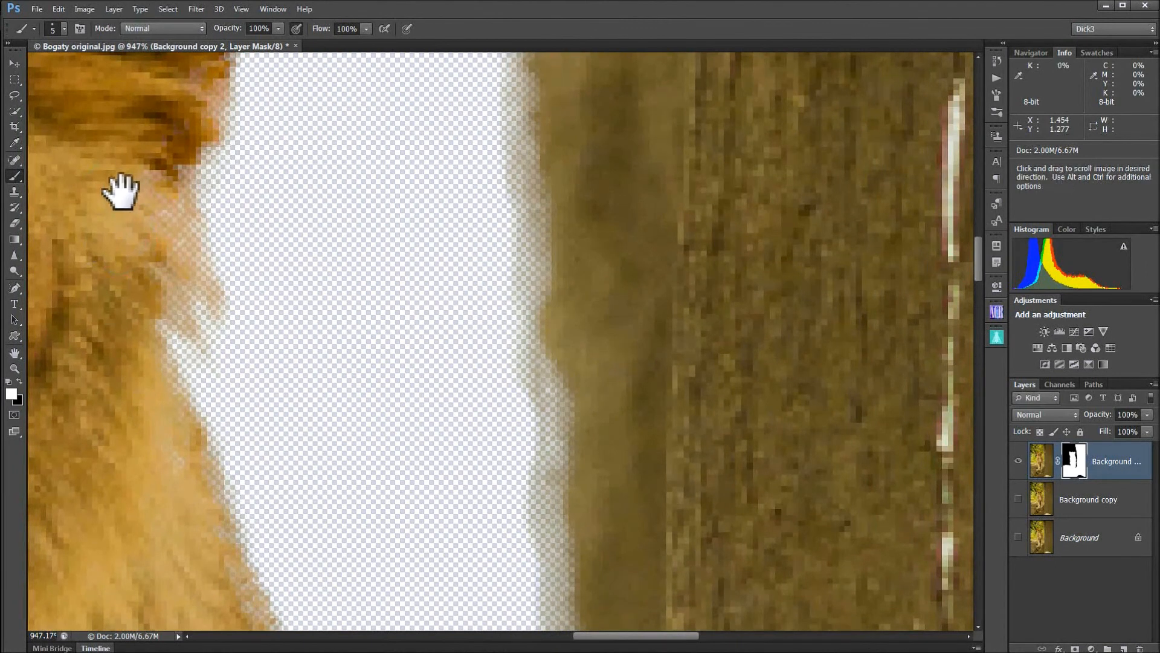
pyautogui.moveTo(119, 189); pyautogui.dragTo(444, 645)
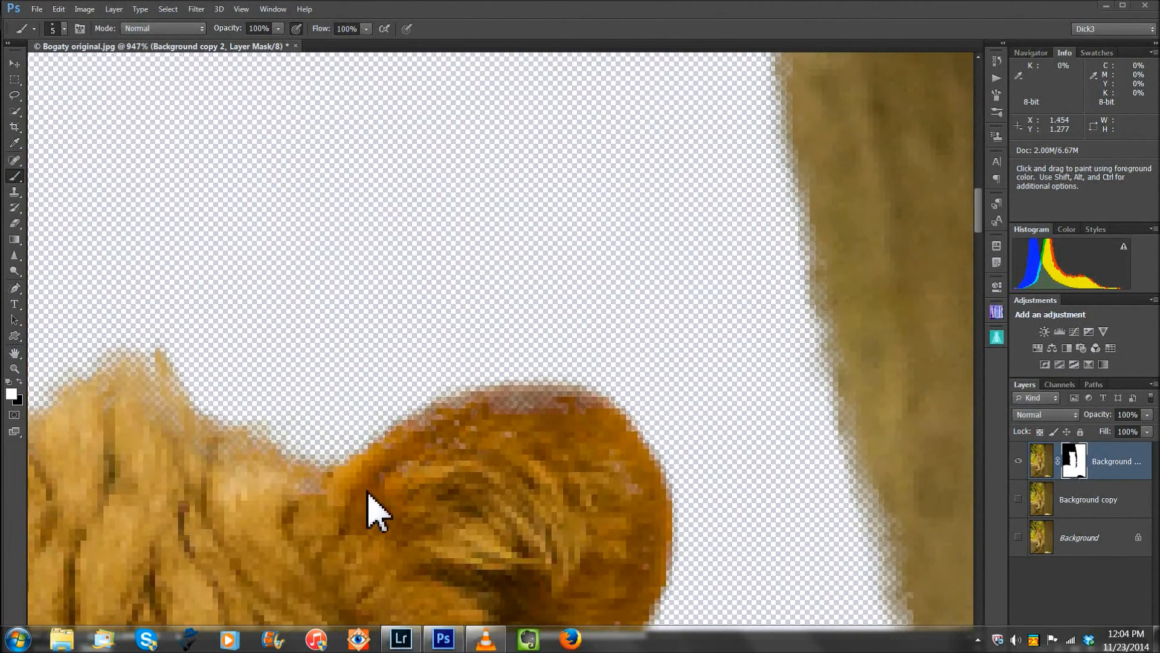
# - Restore the fur on top of the head between the ears and along the far ear's upper rim in white on the mask
pyautogui.press('space')
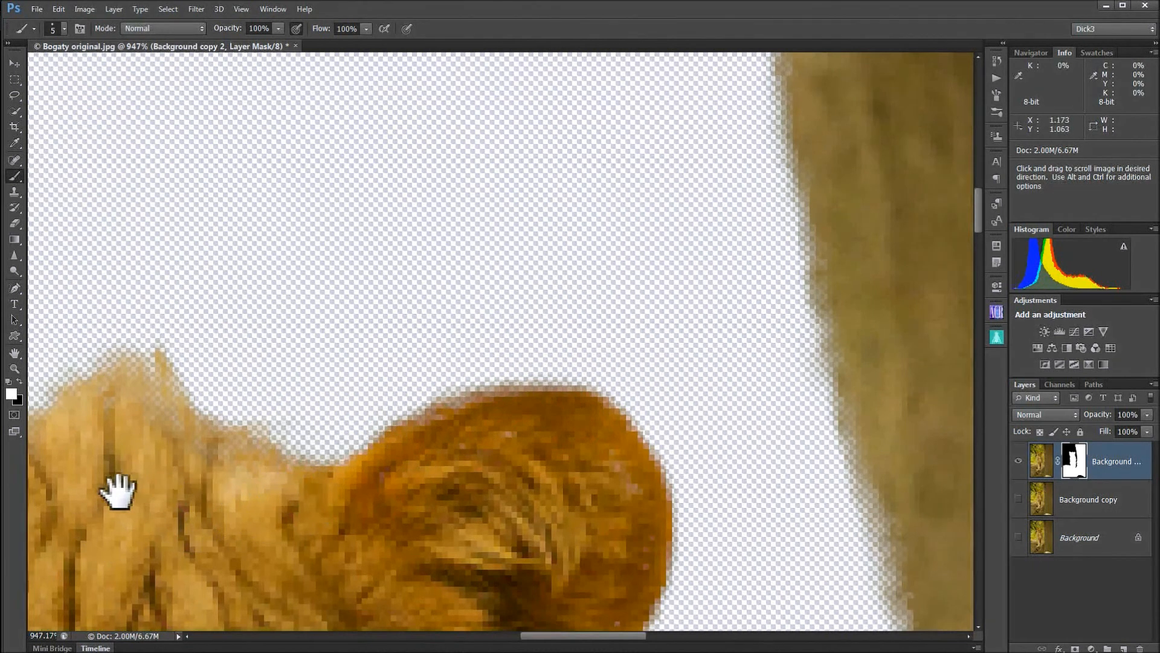
pyautogui.moveTo(117, 487); pyautogui.dragTo(550, 247)
pyautogui.moveTo(410, 211)
pyautogui.mouseDown()
pyautogui.moveTo(435, 189)
pyautogui.moveTo(482, 189)
pyautogui.moveTo(428, 237)
pyautogui.mouseUp()
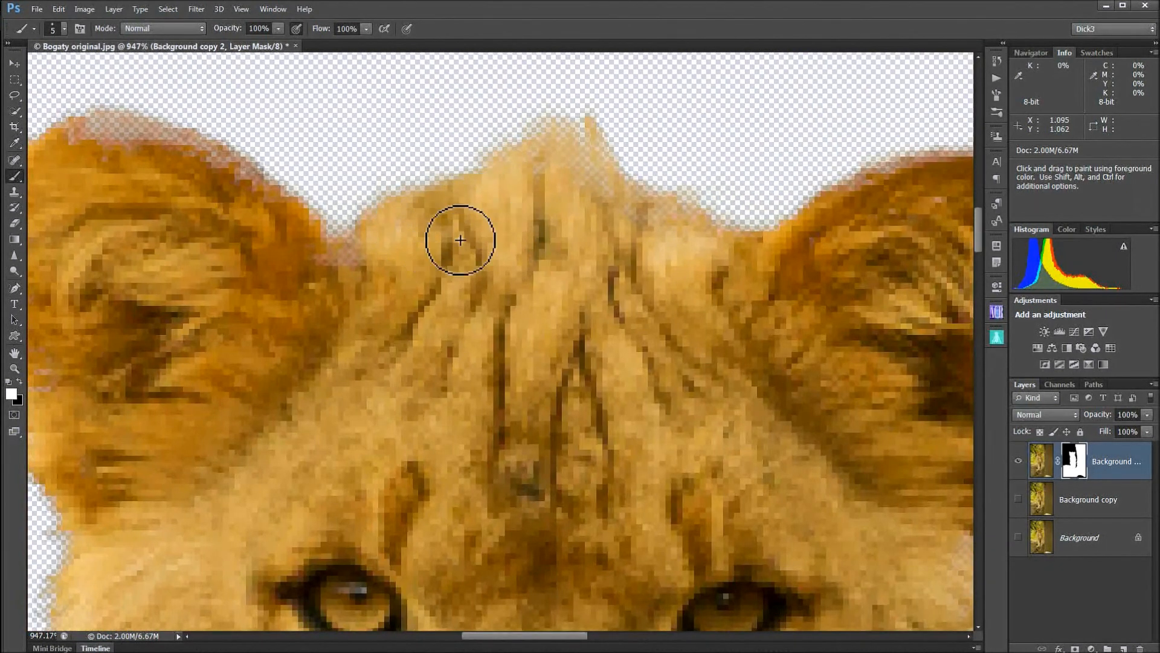
pyautogui.moveTo(520, 164); pyautogui.dragTo(536, 117)
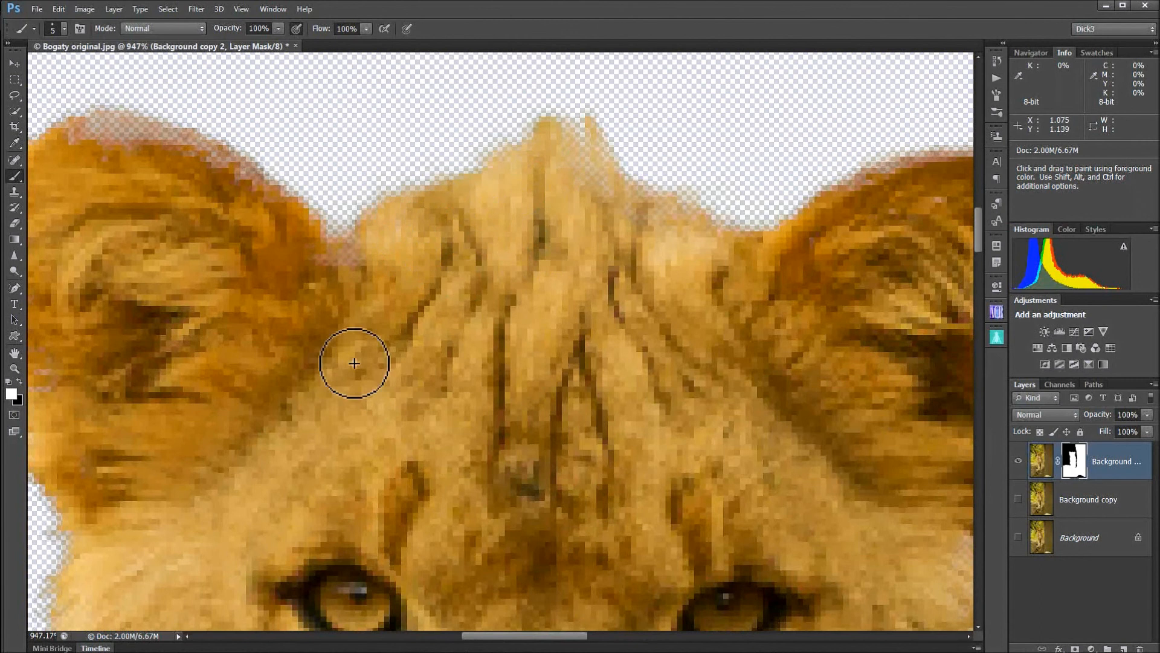
pyautogui.moveTo(256, 288); pyautogui.dragTo(474, 375)
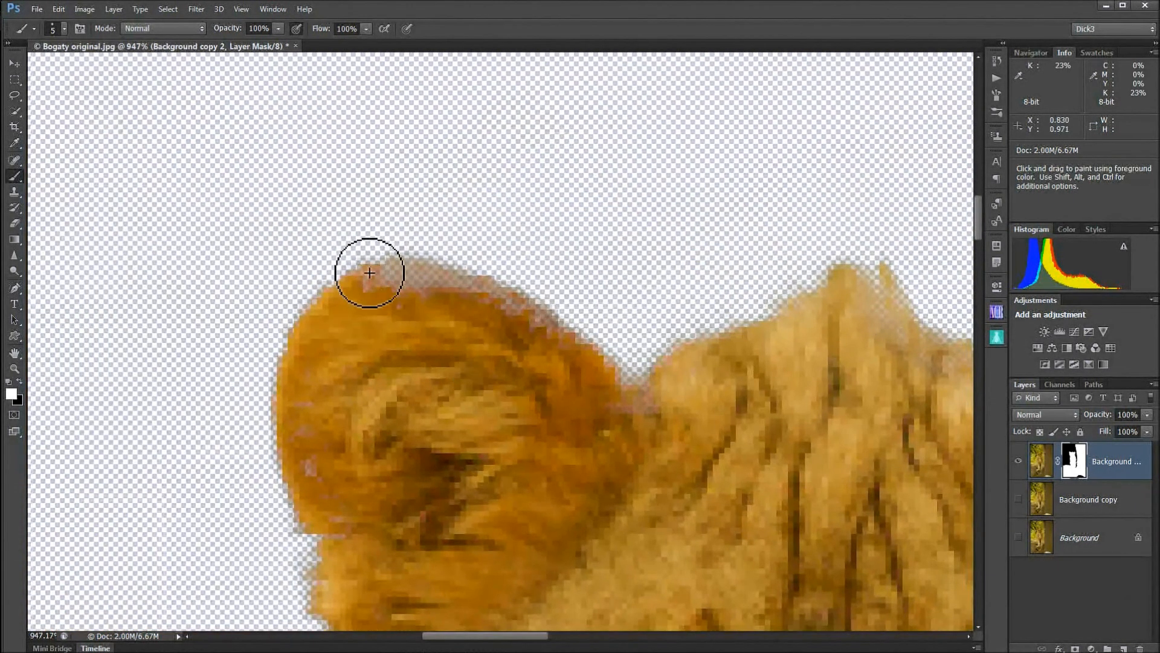
pyautogui.moveTo(378, 280)
pyautogui.mouseDown()
pyautogui.moveTo(407, 263)
pyautogui.moveTo(545, 325)
pyautogui.moveTo(651, 430)
pyautogui.moveTo(628, 396)
pyautogui.moveTo(633, 434)
pyautogui.mouseUp()
# - Paint the mask white along the neck edge away from the tree, from below the cheek down to the shoulder
pyautogui.press('space')
pyautogui.moveTo(393, 401); pyautogui.dragTo(403, 208)
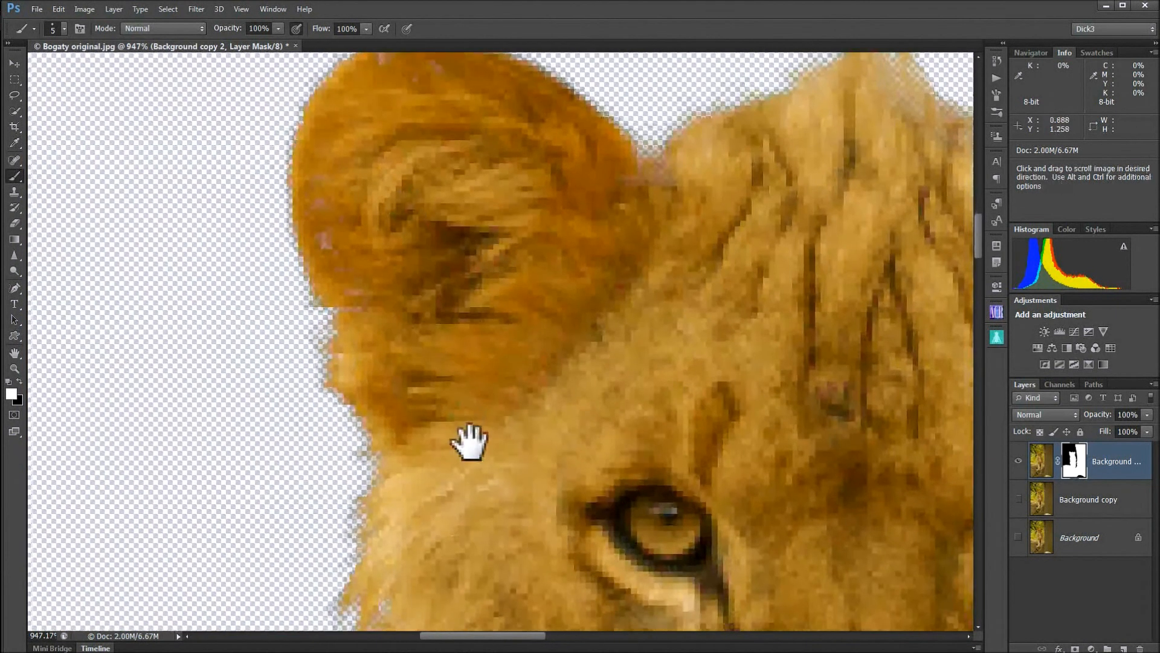
pyautogui.moveTo(470, 442); pyautogui.dragTo(464, 233)
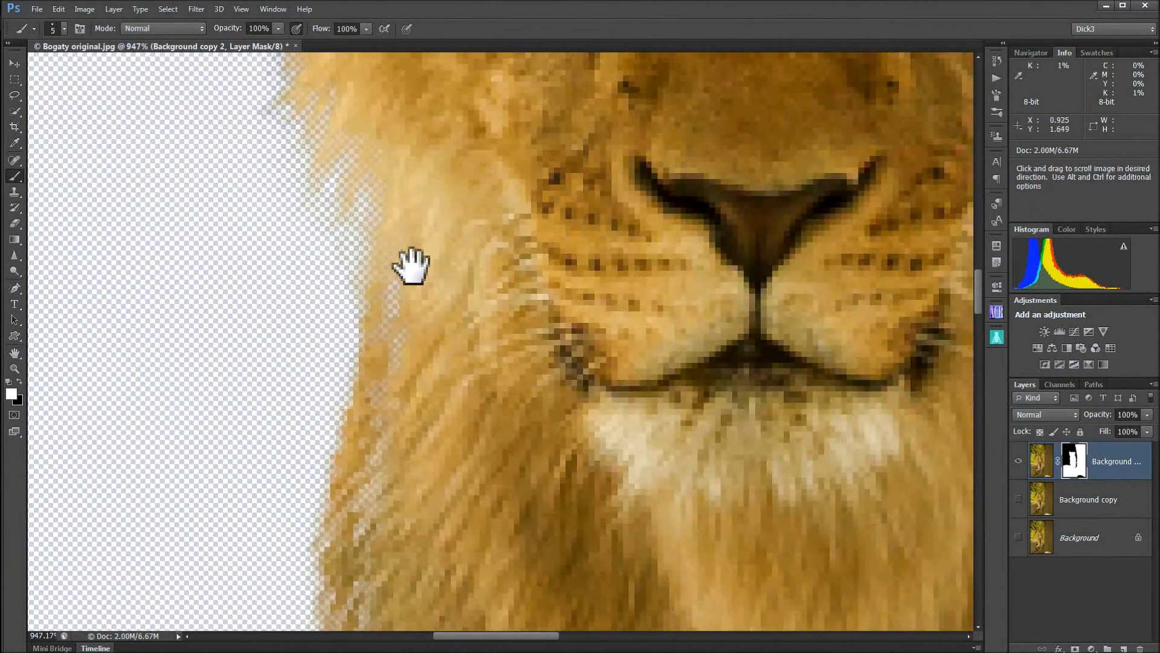
pyautogui.moveTo(393, 246); pyautogui.dragTo(353, 538)
pyautogui.moveTo(445, 421); pyautogui.dragTo(446, 181)
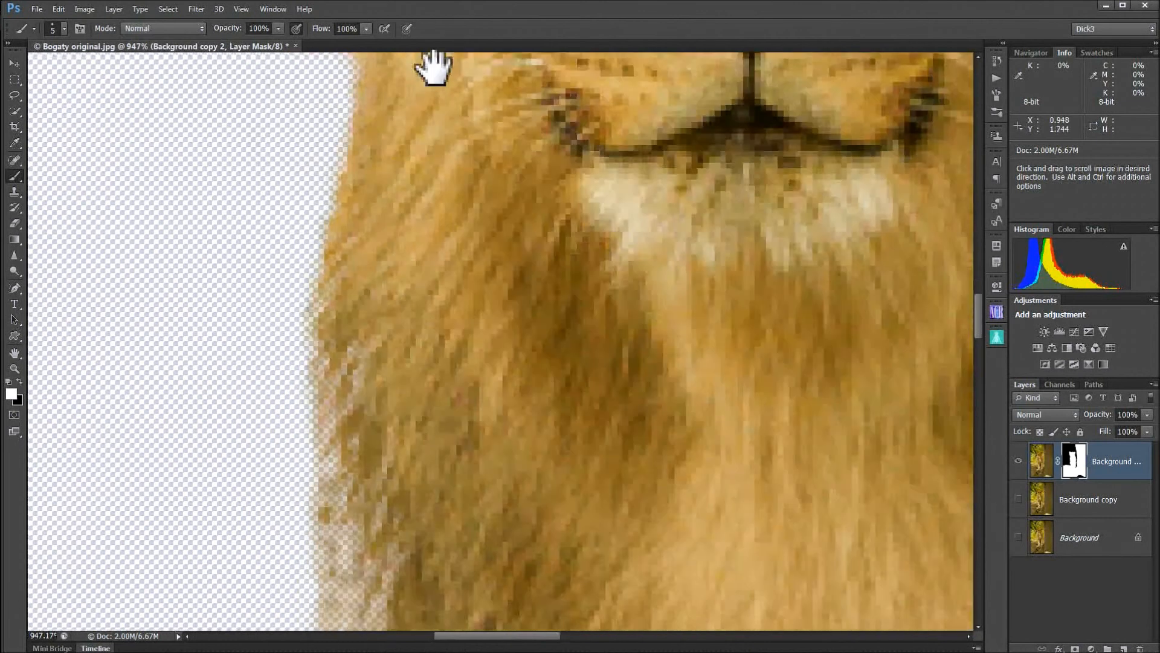
pyautogui.moveTo(357, 199)
pyautogui.mouseDown()
pyautogui.moveTo(336, 337)
pyautogui.moveTo(345, 440)
pyautogui.mouseUp()
# - Fill the large semi-transparent fur patch on the shoulder away from the tree, down to the top of the foreleg, in white on the mask
pyautogui.press('space')
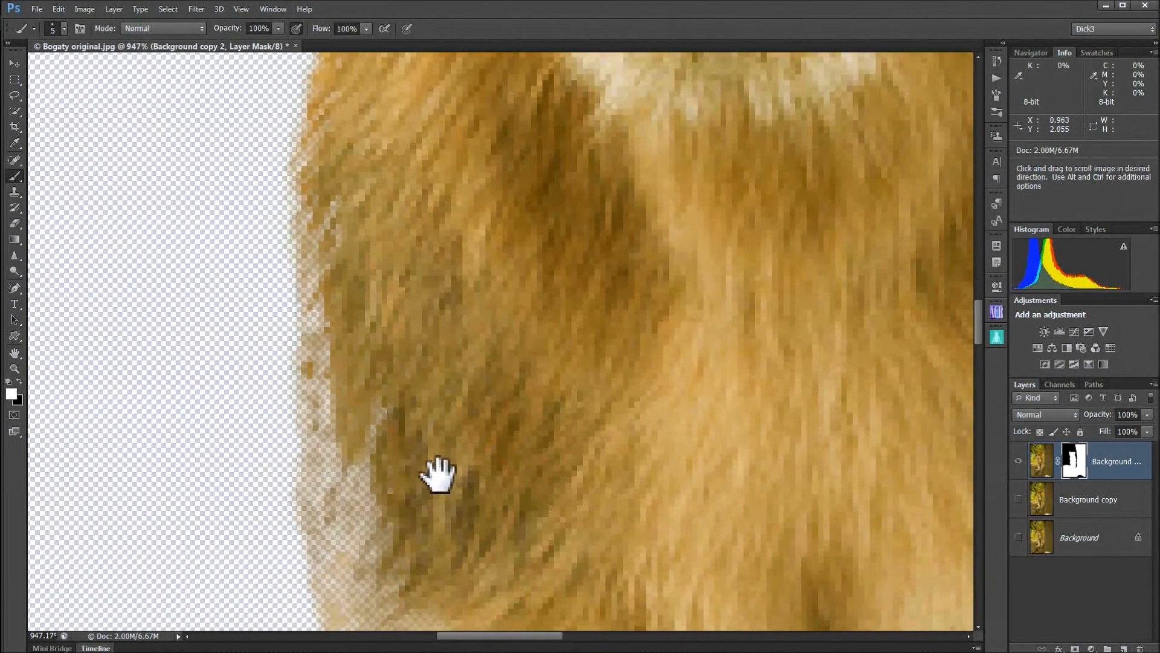
pyautogui.moveTo(453, 344)
pyautogui.mouseDown()
pyautogui.moveTo(463, 156)
pyautogui.moveTo(510, 248)
pyautogui.moveTo(510, 319)
pyautogui.mouseUp()
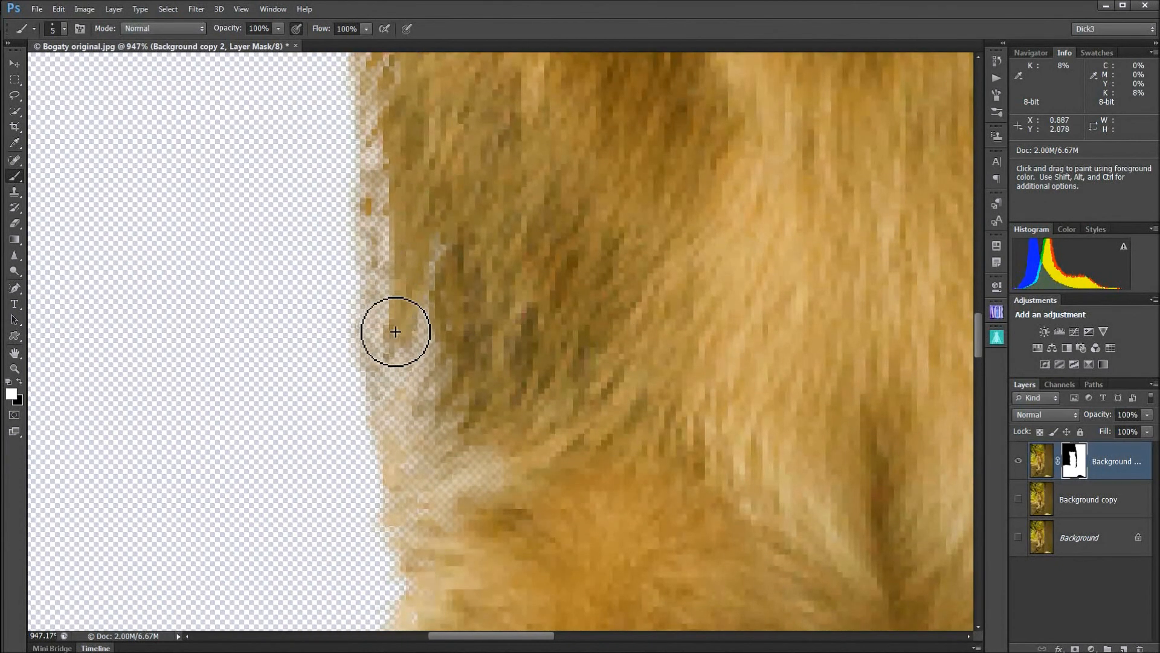
pyautogui.moveTo(390, 369)
pyautogui.mouseDown()
pyautogui.moveTo(409, 465)
pyautogui.moveTo(442, 424)
pyautogui.moveTo(474, 422)
pyautogui.moveTo(481, 452)
pyautogui.moveTo(489, 437)
pyautogui.moveTo(471, 491)
pyautogui.moveTo(415, 489)
pyautogui.moveTo(500, 423)
pyautogui.moveTo(459, 404)
pyautogui.moveTo(384, 250)
pyautogui.moveTo(375, 138)
pyautogui.moveTo(390, 21)
pyautogui.mouseUp()
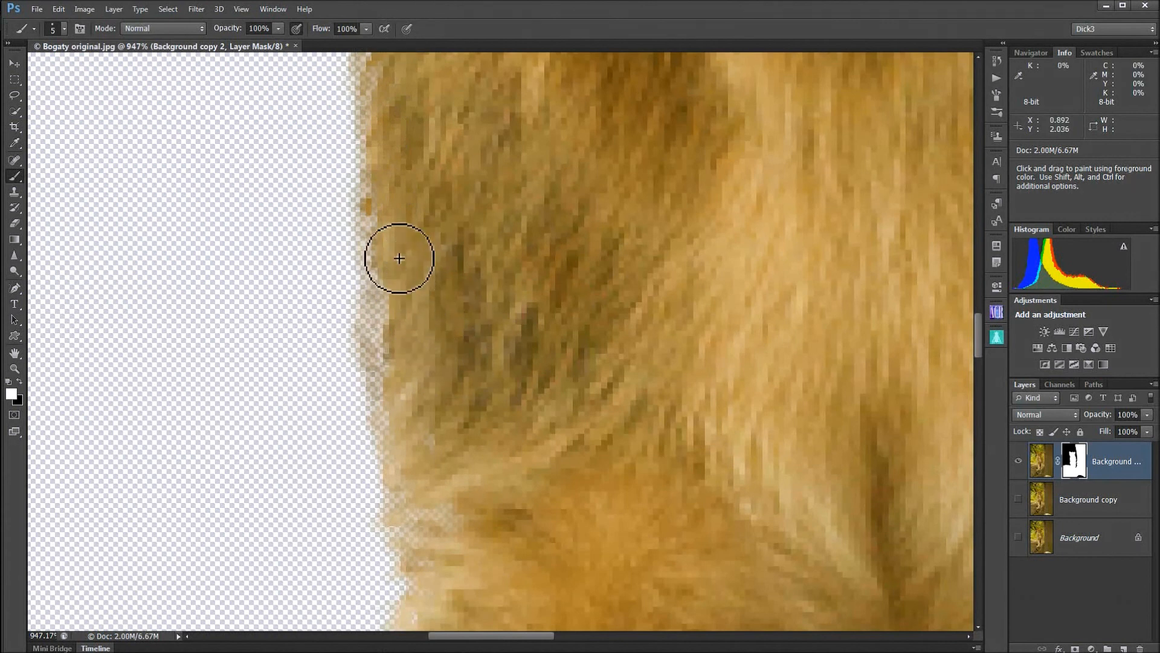
pyautogui.moveTo(408, 272)
pyautogui.mouseDown()
pyautogui.moveTo(402, 309)
pyautogui.moveTo(387, 251)
pyautogui.moveTo(382, 350)
pyautogui.moveTo(430, 498)
pyautogui.mouseUp()
pyautogui.moveTo(557, 337)
pyautogui.mouseDown()
pyautogui.moveTo(536, 634)
pyautogui.moveTo(547, 634)
pyautogui.mouseUp()
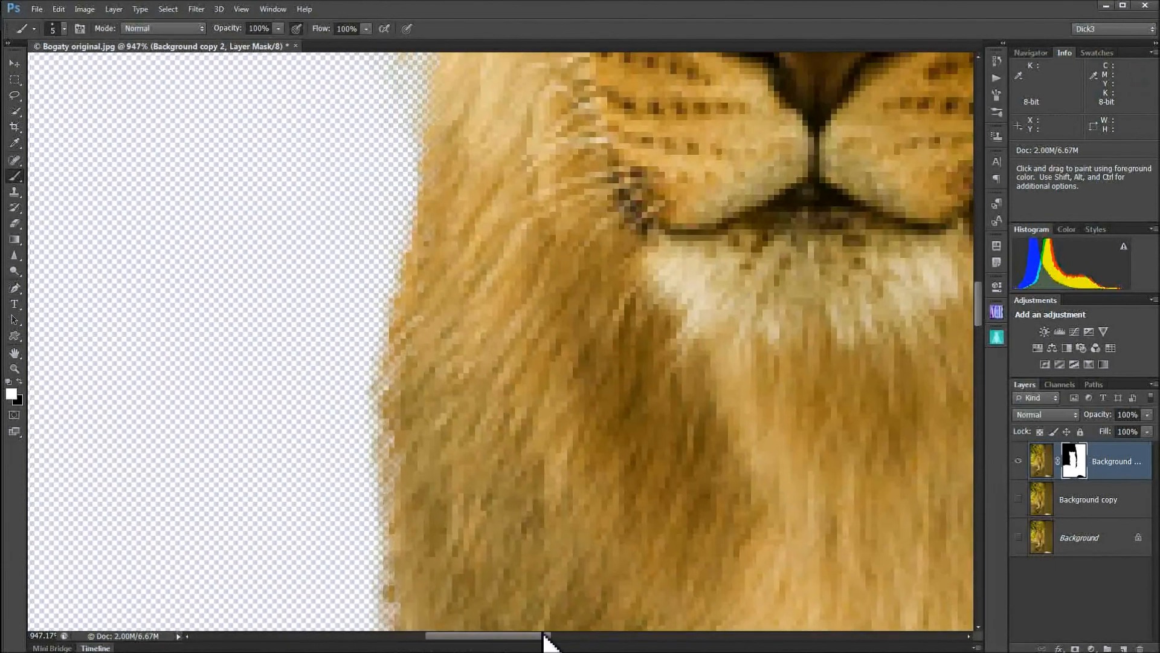
# - Fit the whole image in view and add a new empty layer between Background copy and the masked cutout layer
pyautogui.doubleClick(11, 358)
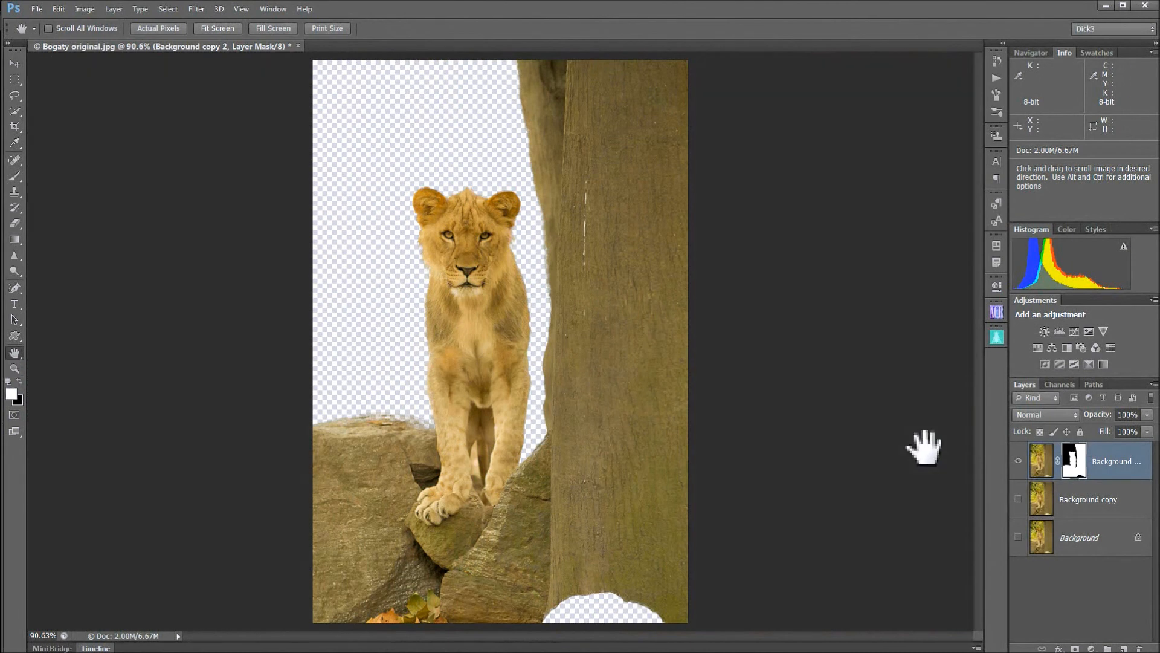
pyautogui.click(1105, 498)
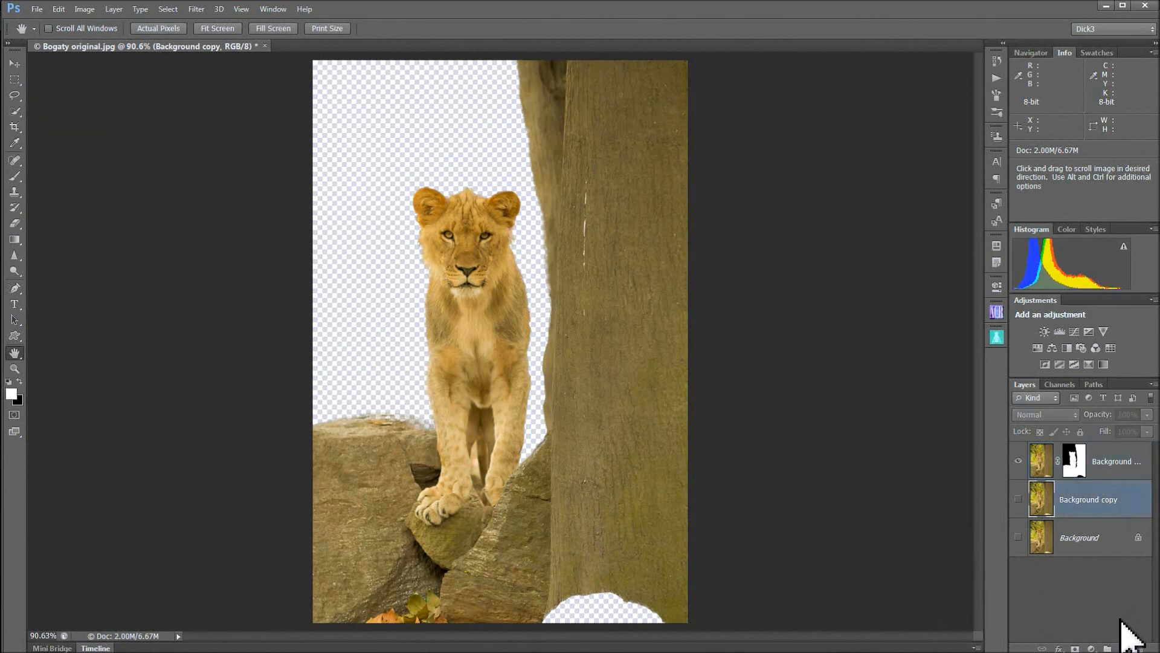
pyautogui.click(1126, 648)
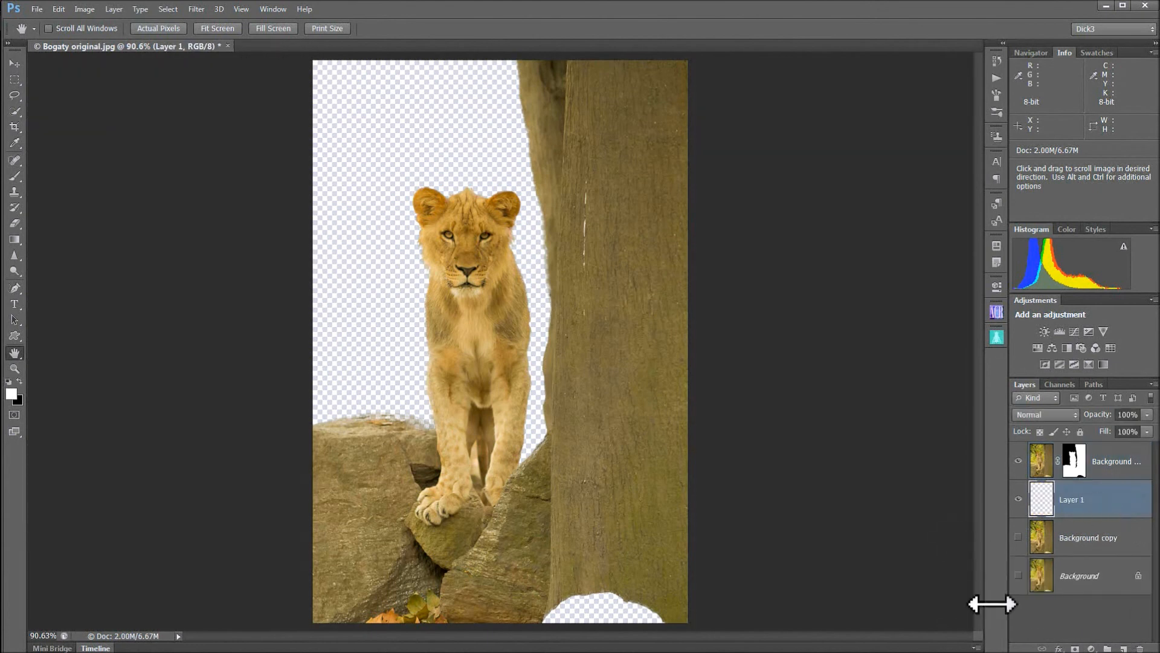
# - Open the Fill settings for the new empty layer and choose a custom colour as its contents
pyautogui.click(114, 9)
pyautogui.moveTo(58, 9)
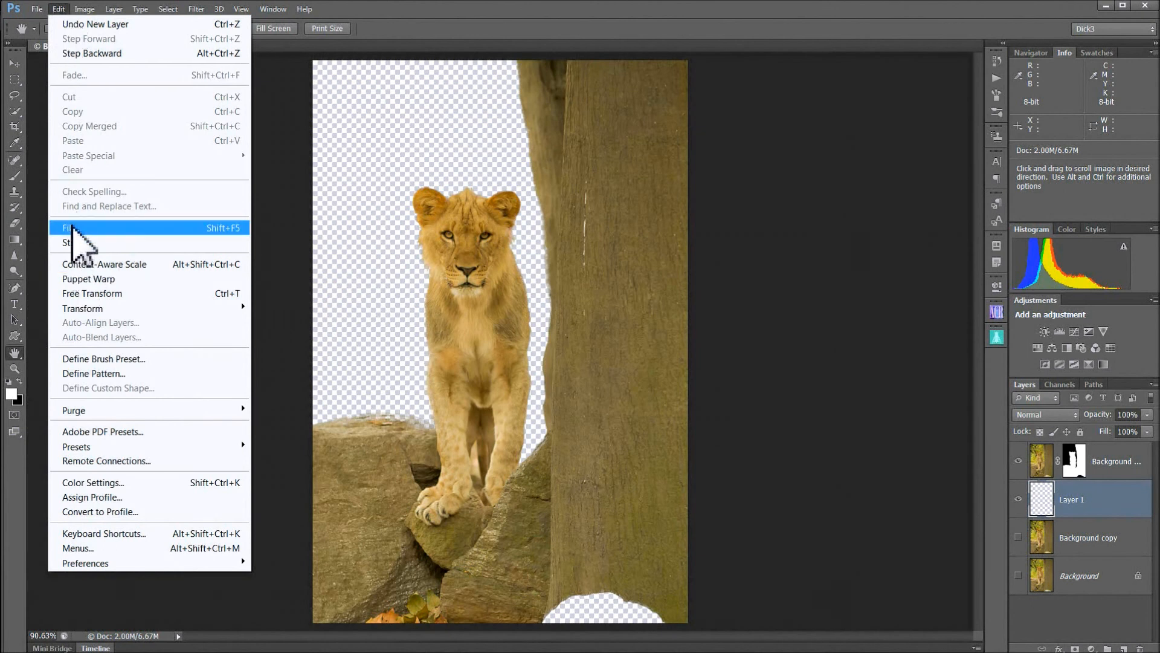
pyautogui.click(70, 228)
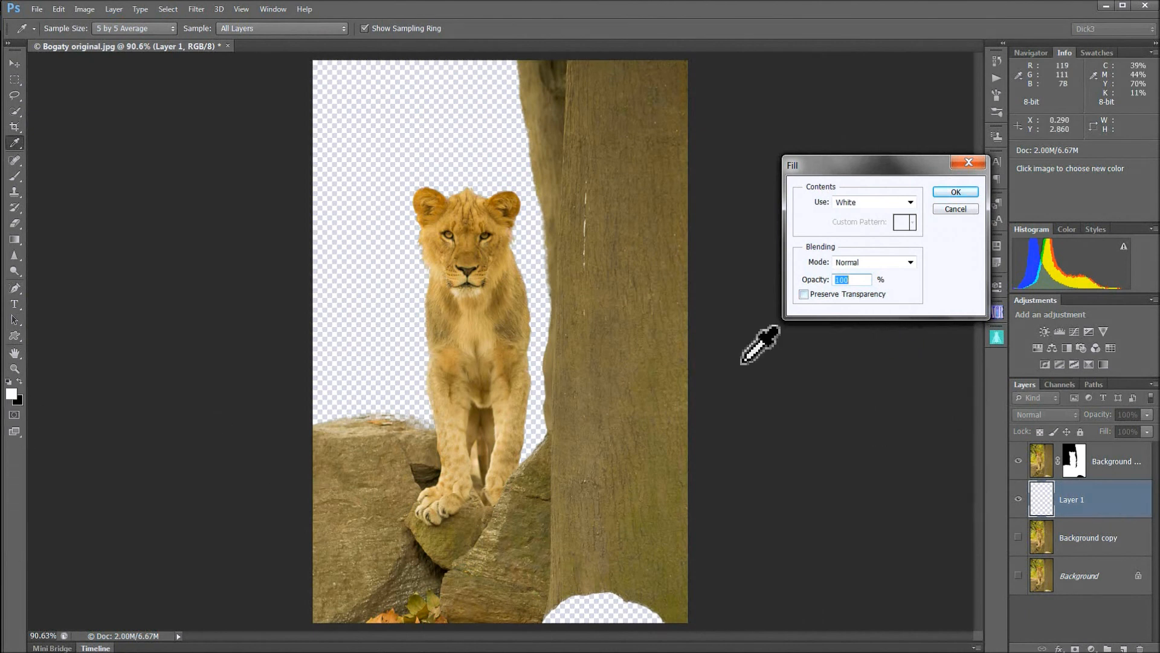
pyautogui.click(911, 203)
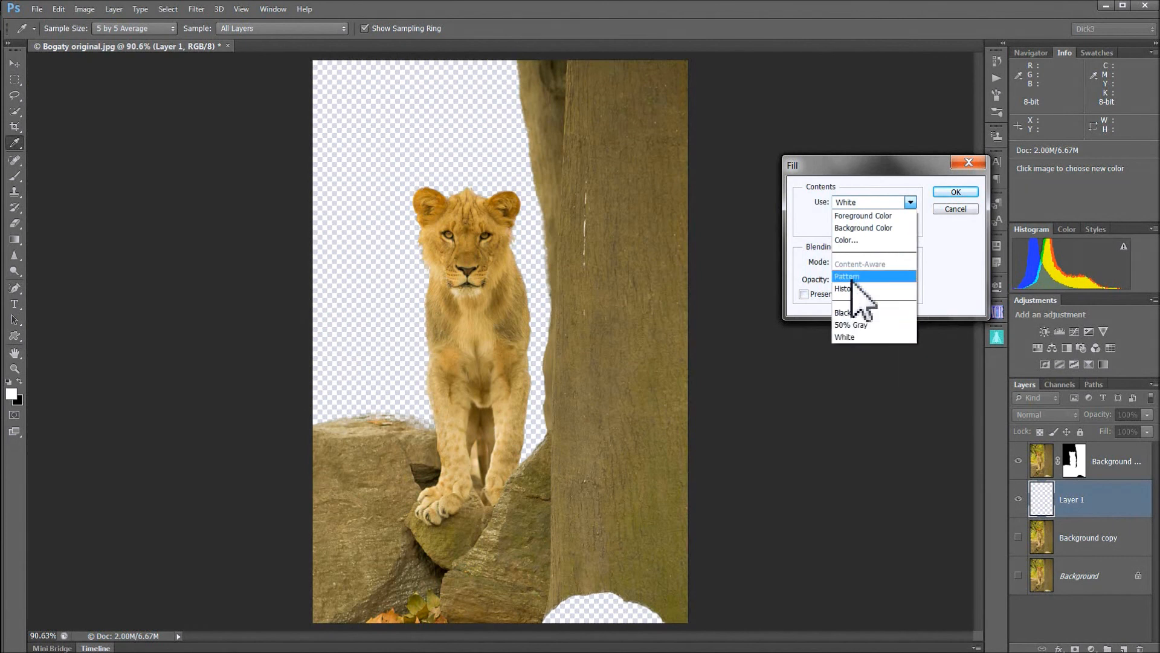
pyautogui.click(849, 240)
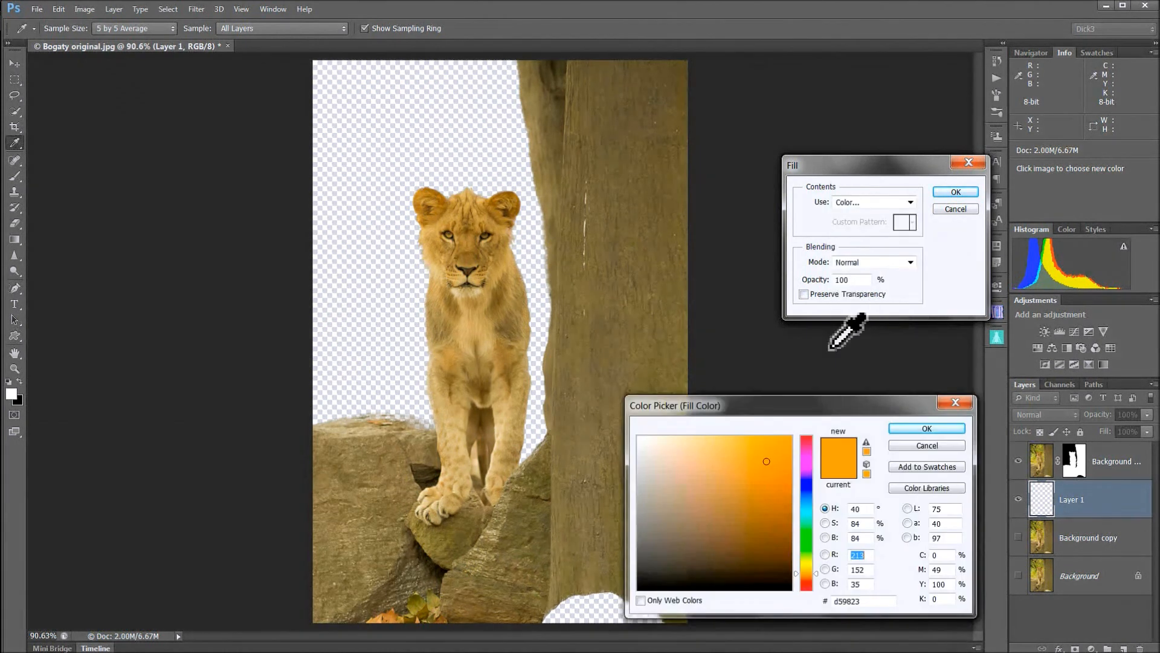
# - Pick a light green fill colour with hue 96°, saturation 47% and brightness 72%, and accept it
pyautogui.click(806, 532)
pyautogui.moveTo(806, 556); pyautogui.dragTo(800, 561)
pyautogui.press('super+plus')
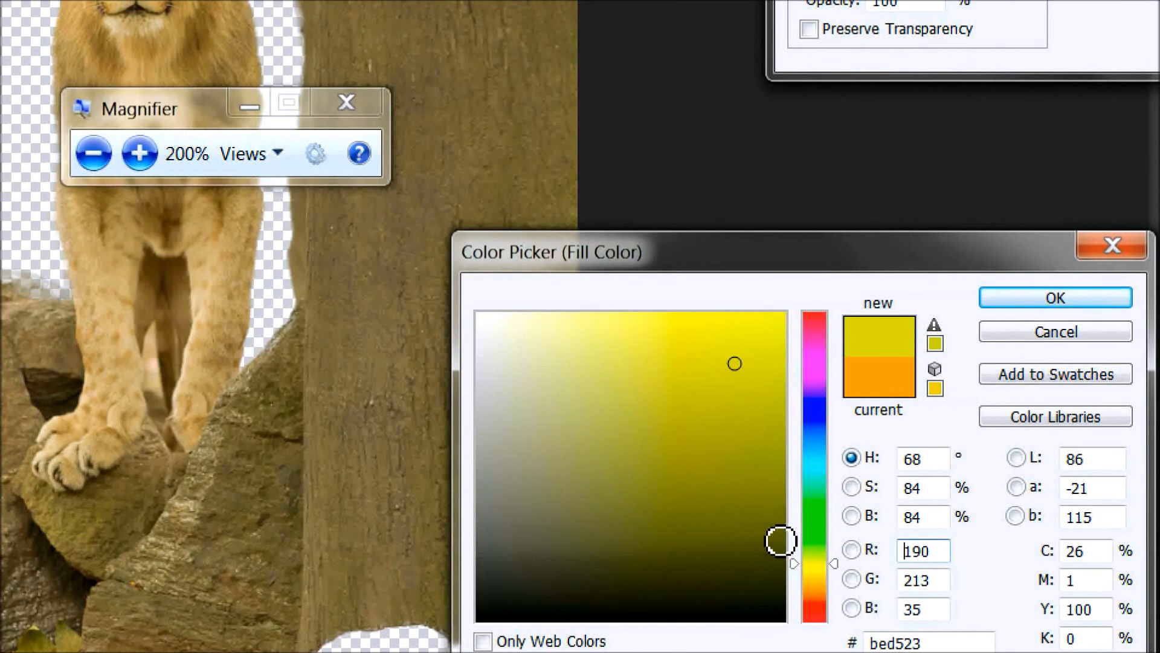
pyautogui.moveTo(811, 553); pyautogui.dragTo(808, 551)
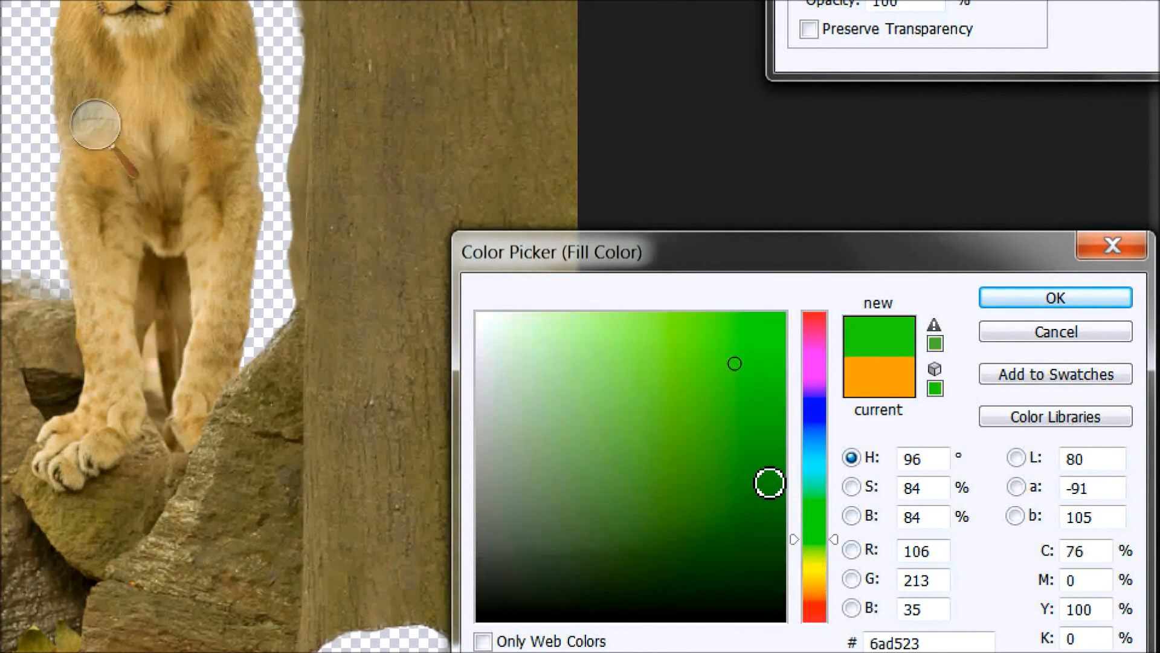
pyautogui.click(728, 480)
pyautogui.click(716, 484)
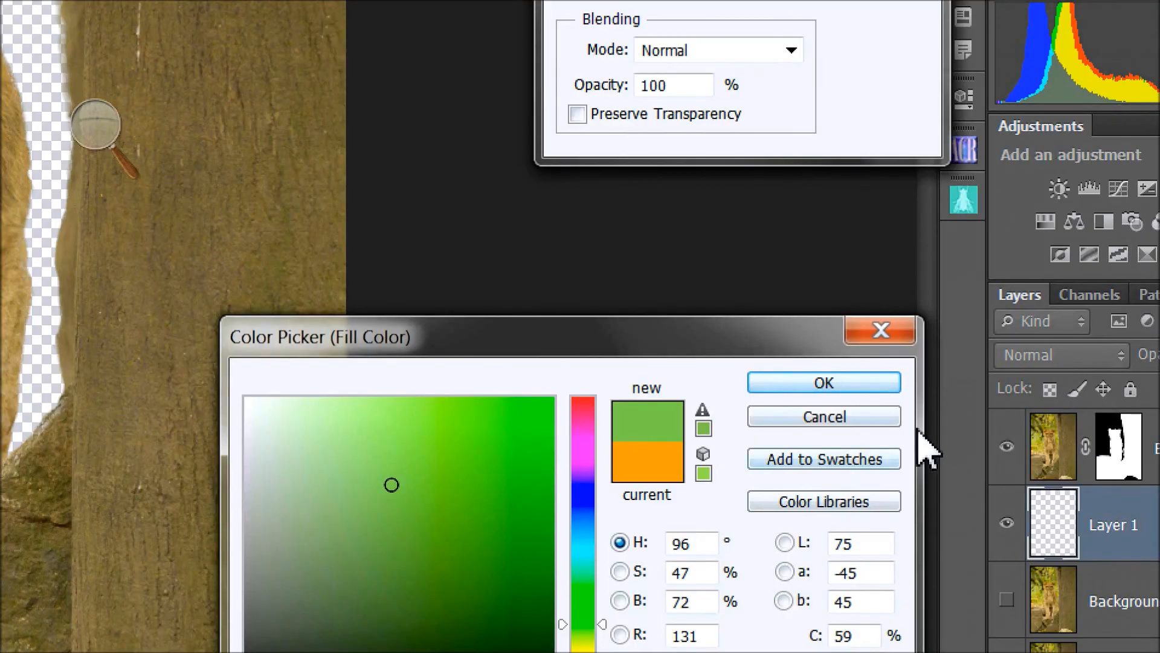
pyautogui.press('Return')
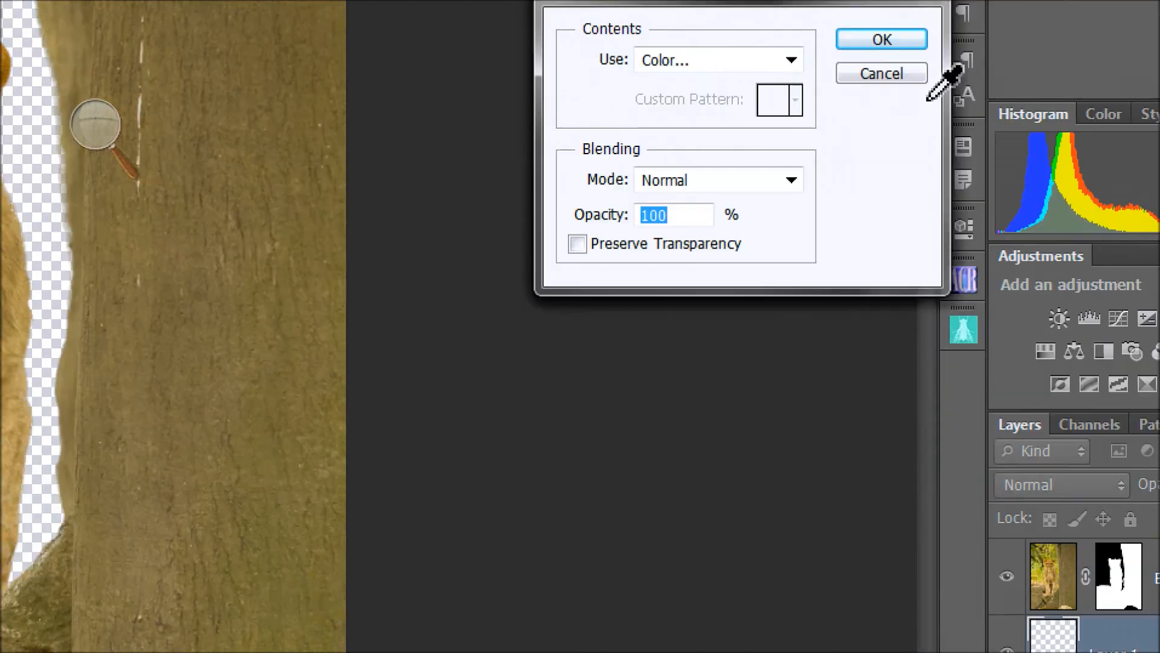
# - Apply the green fill to the new layer in Normal mode at 100% opacity, behind the lion cutout
pyautogui.press('super+minus')
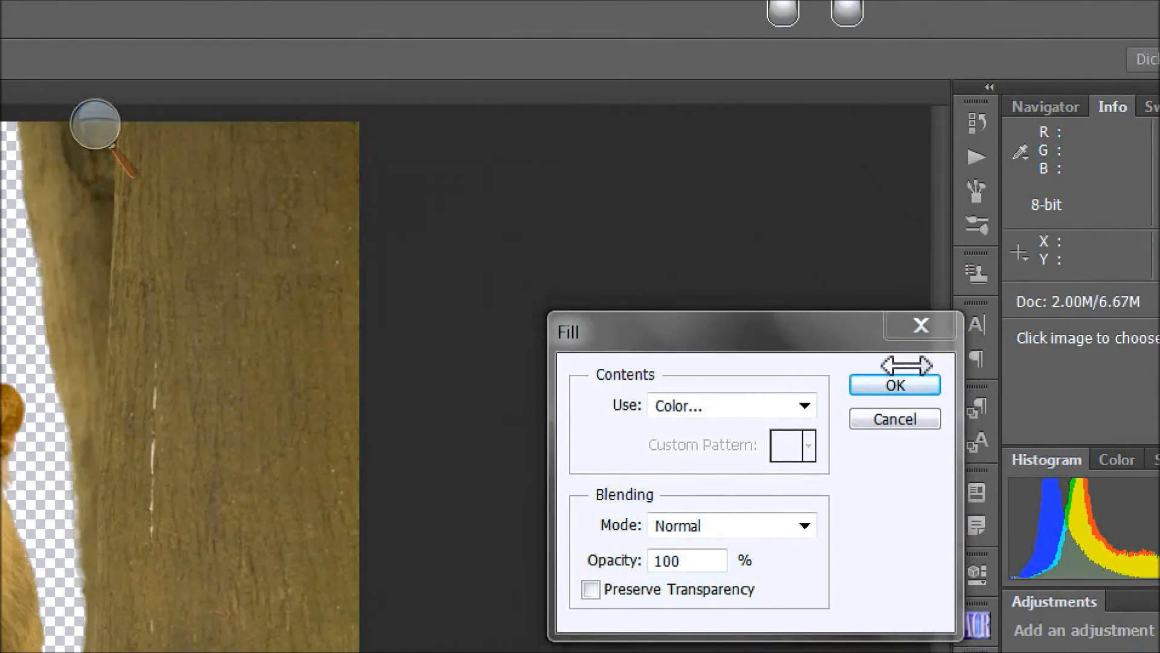
pyautogui.press('super+Escape')
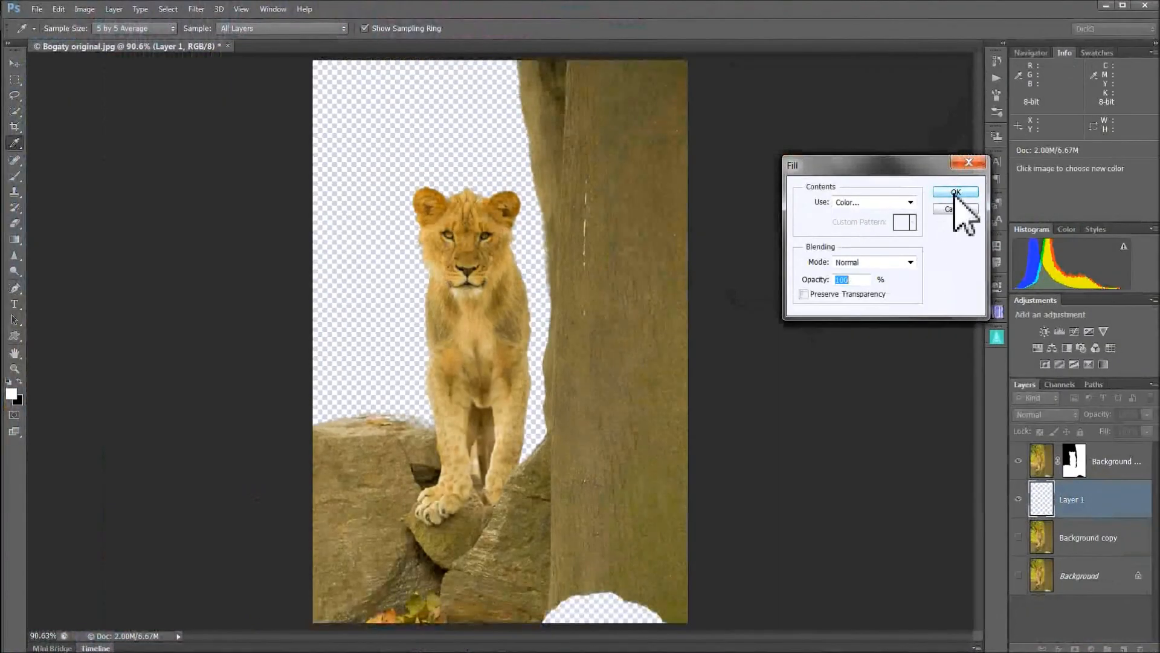
pyautogui.click(956, 192)
pyautogui.press('h')
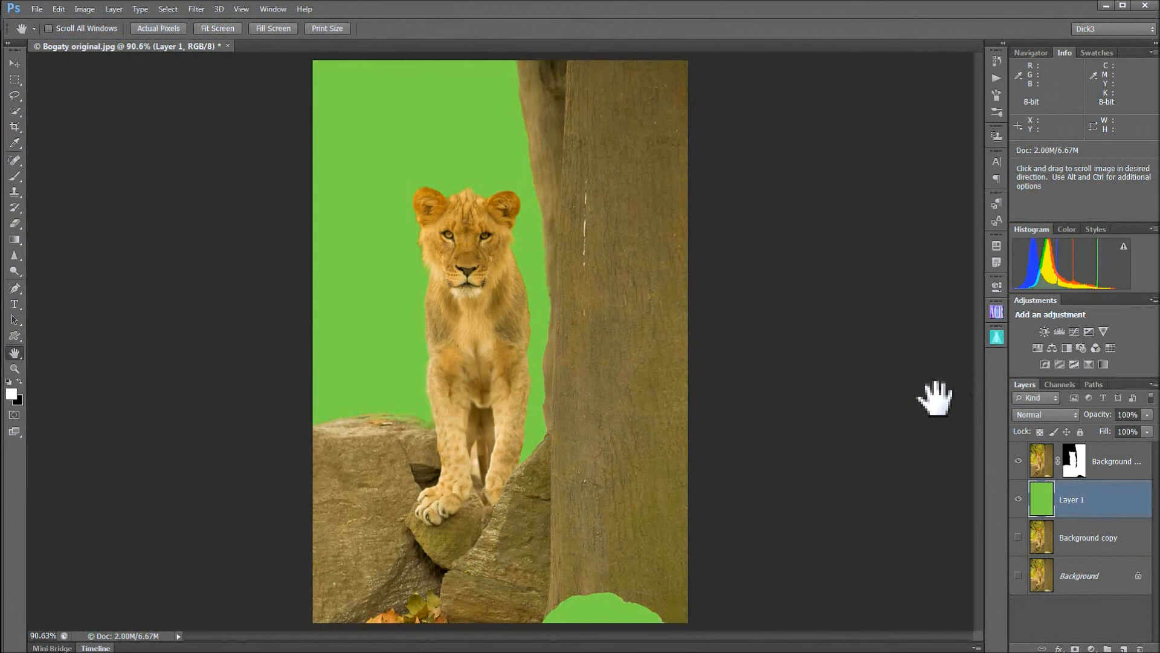
pyautogui.scroll(8, 447, 292)
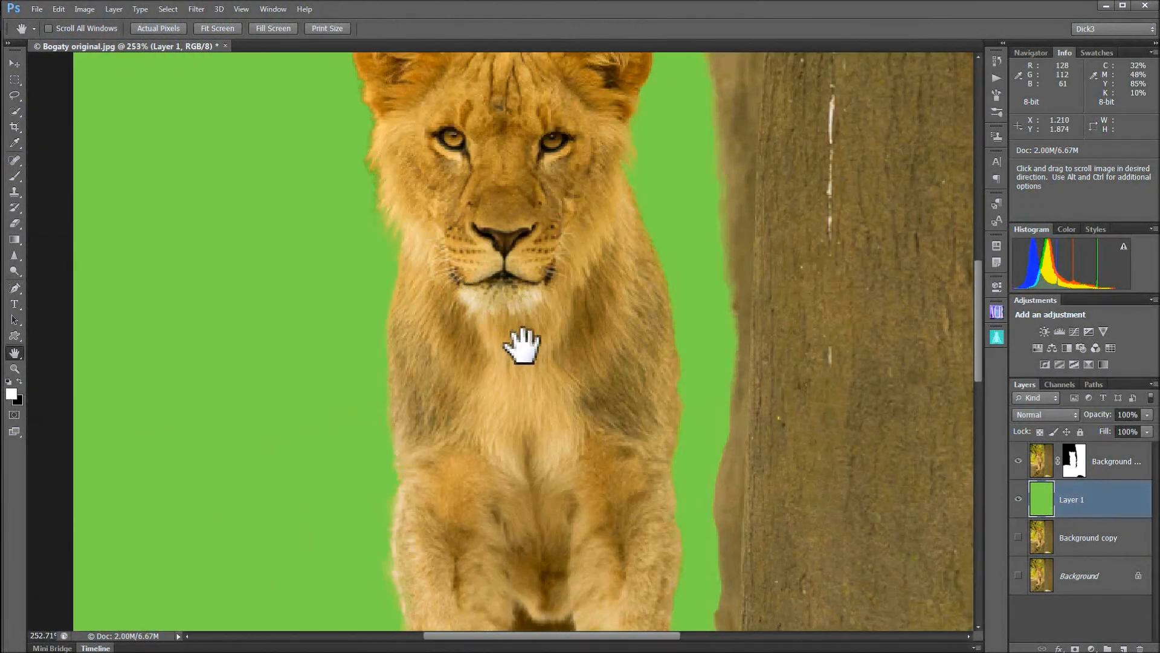
# - Inspect the lion's face, chest, legs and ears close up to check the cutout edges against the green fill
pyautogui.scroll(1, 523, 346)
pyautogui.moveTo(500, 199); pyautogui.dragTo(448, 202)
pyautogui.moveTo(458, 324); pyautogui.dragTo(443, 202)
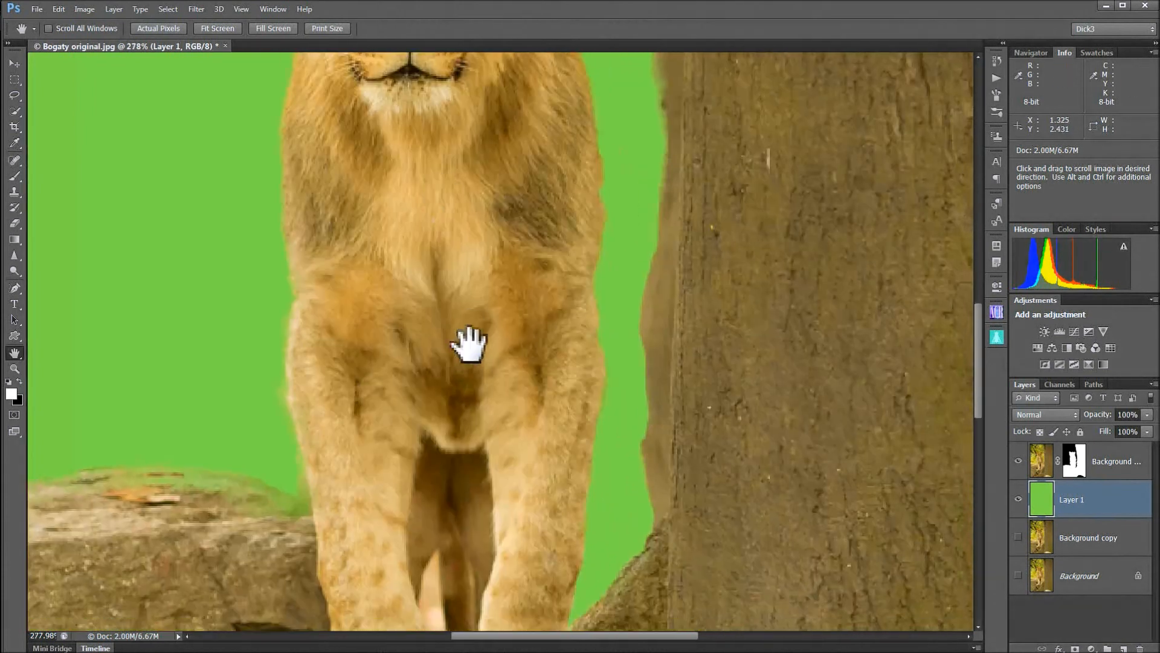
pyautogui.moveTo(469, 345); pyautogui.dragTo(446, 181)
pyautogui.moveTo(459, 311); pyautogui.dragTo(484, 370)
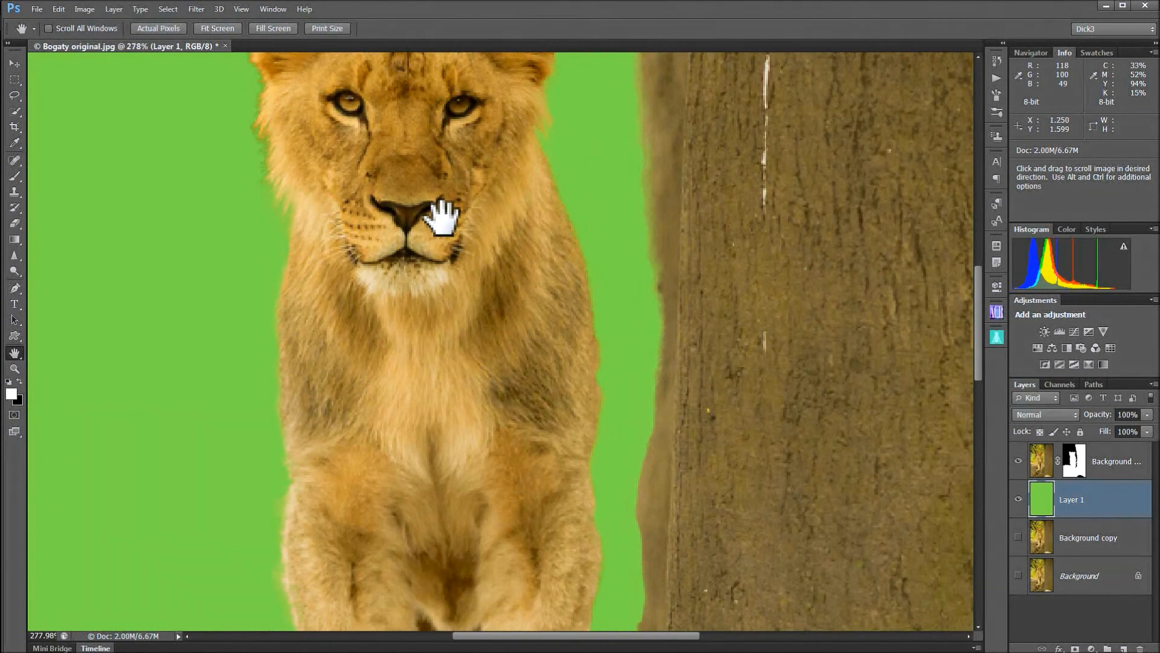
pyautogui.moveTo(419, 225); pyautogui.dragTo(415, 349)
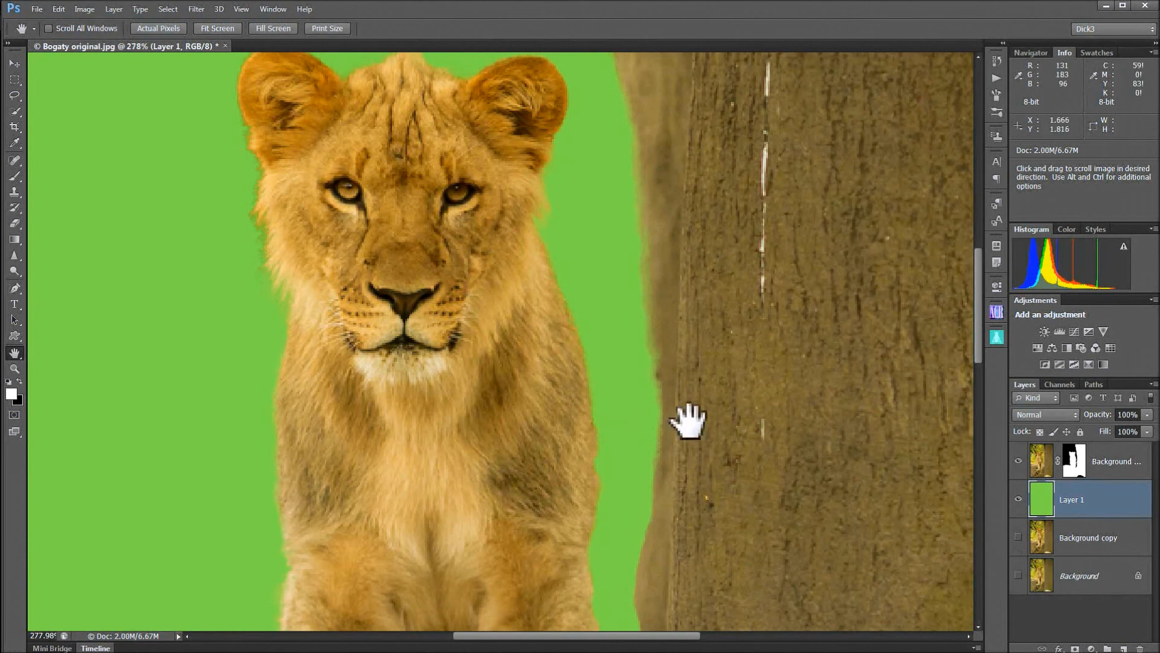
# - Hide the green fill layer, fit the whole image in view, and select and show the Background copy layer
pyautogui.click(1019, 500)
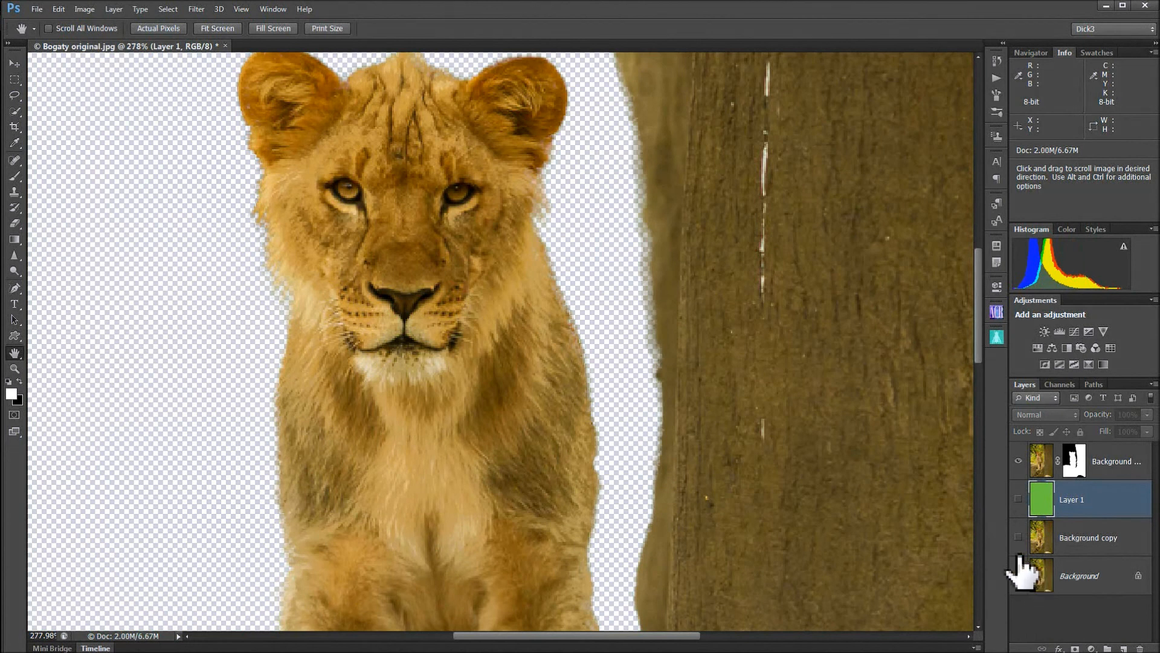
pyautogui.doubleClick(14, 359)
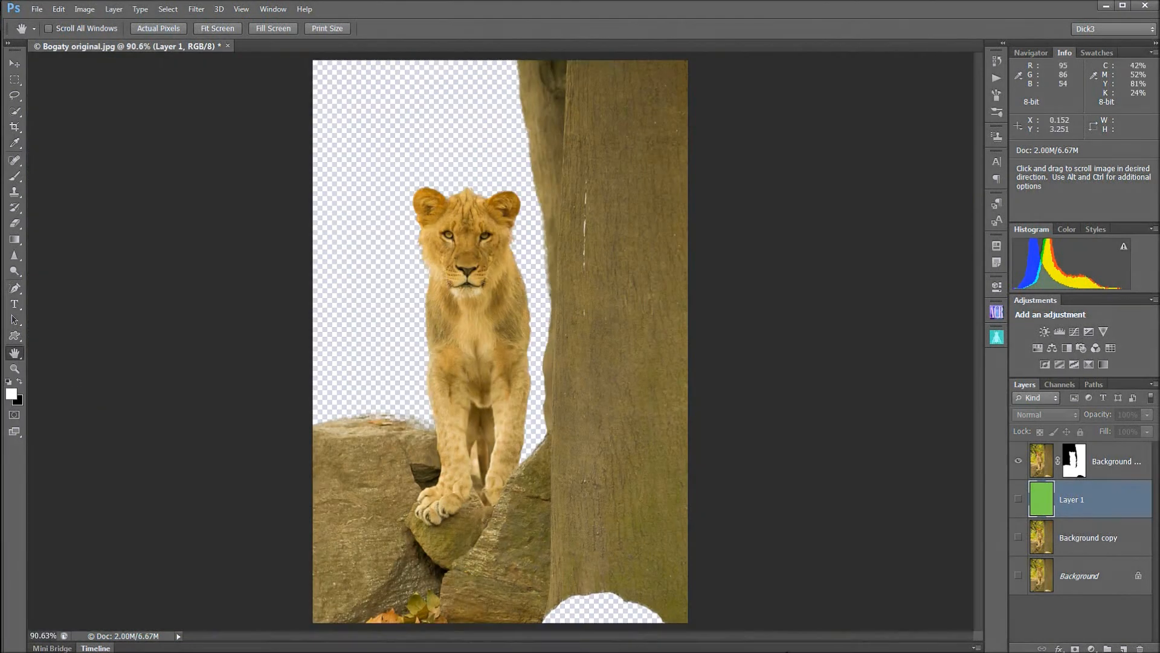
pyautogui.click(1100, 547)
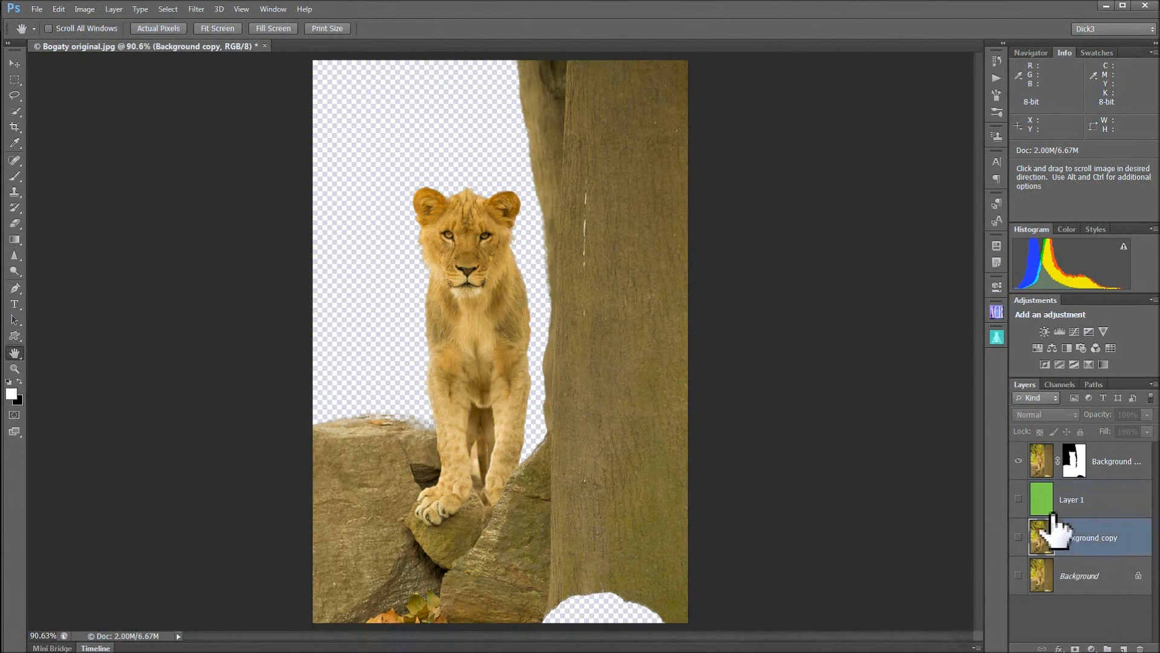
pyautogui.click(1020, 538)
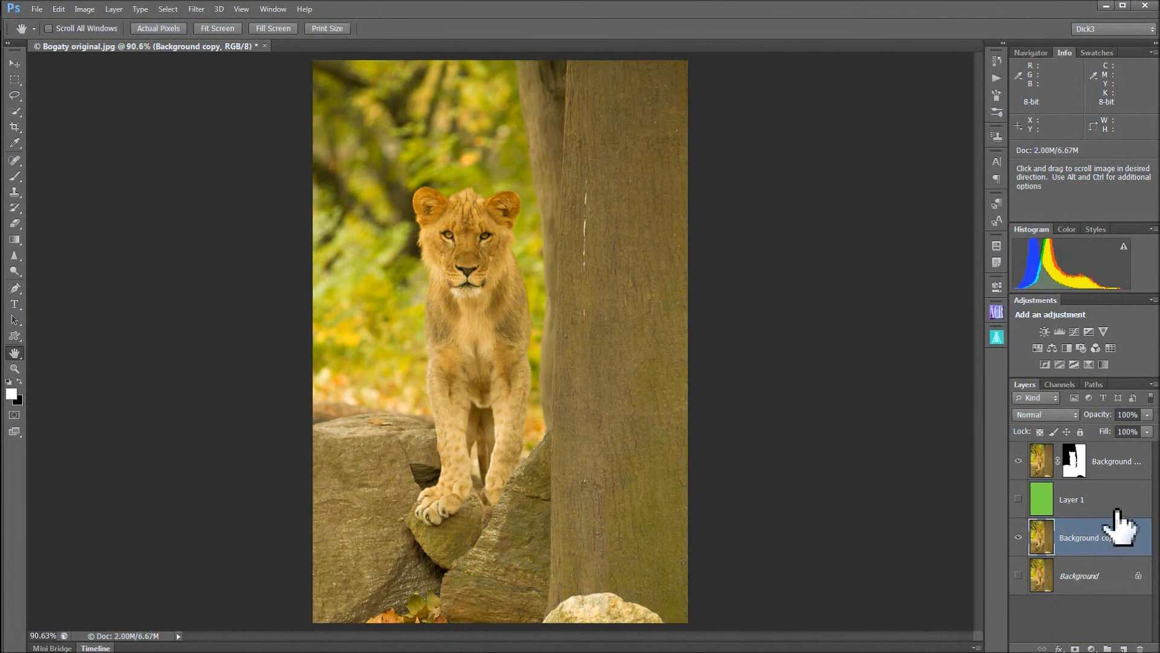
# - Add a Levels adjustment layer above Background copy and darken the background by setting the midtone value to 0.52
pyautogui.click(1092, 649)
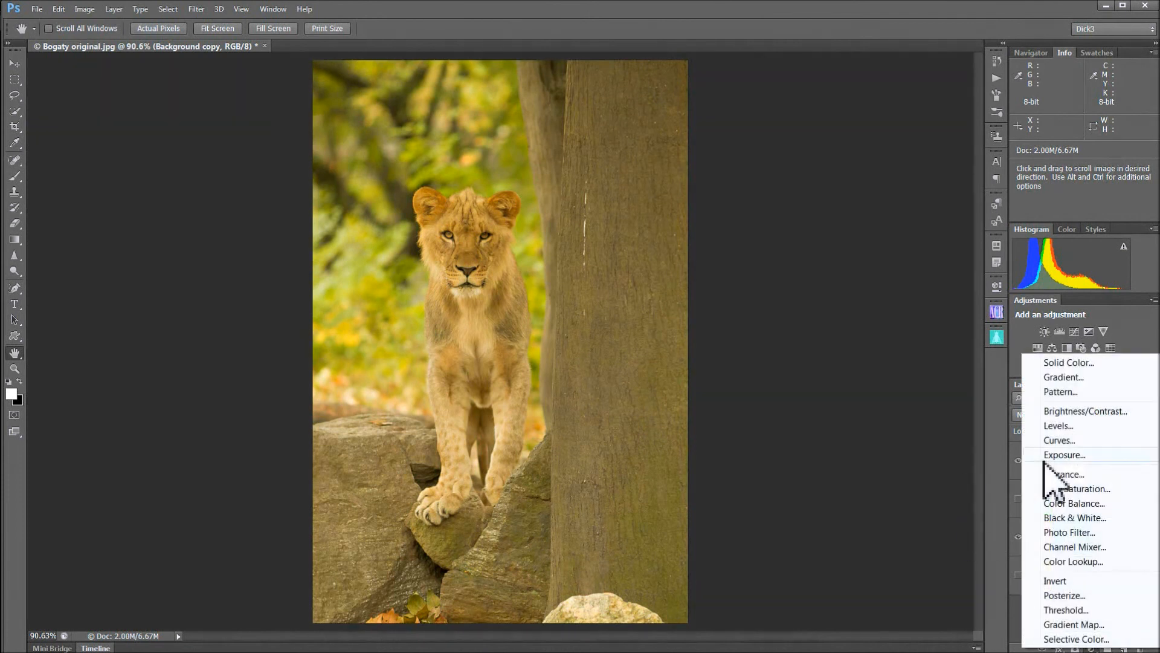
pyautogui.click(1056, 425)
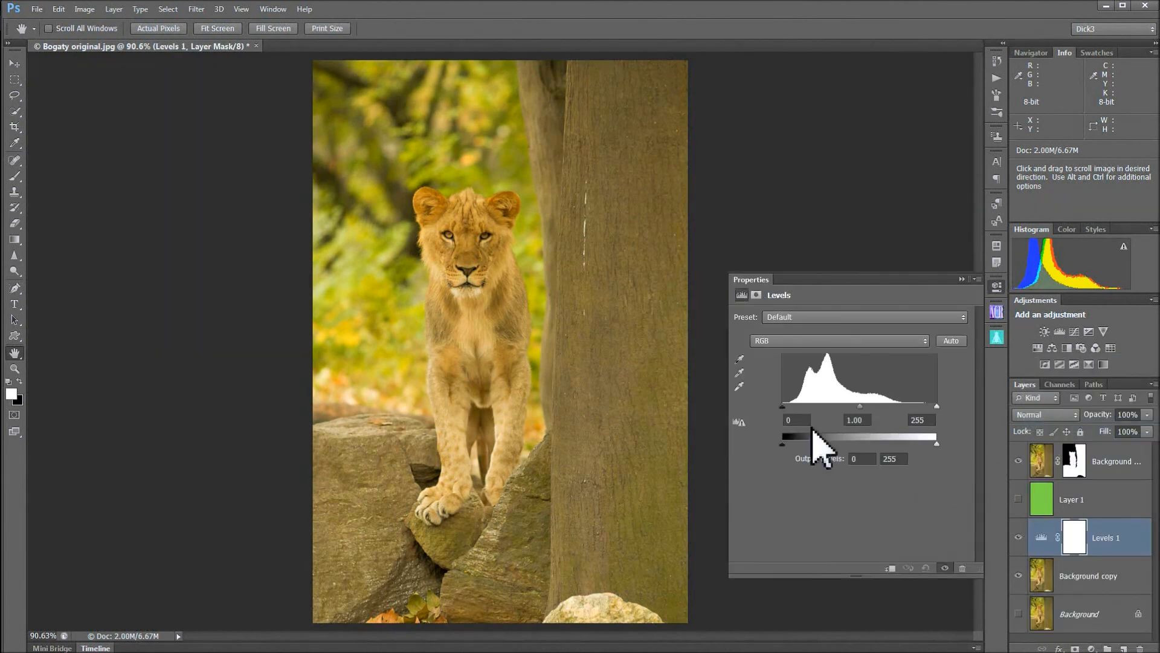
pyautogui.moveTo(863, 407); pyautogui.dragTo(891, 408)
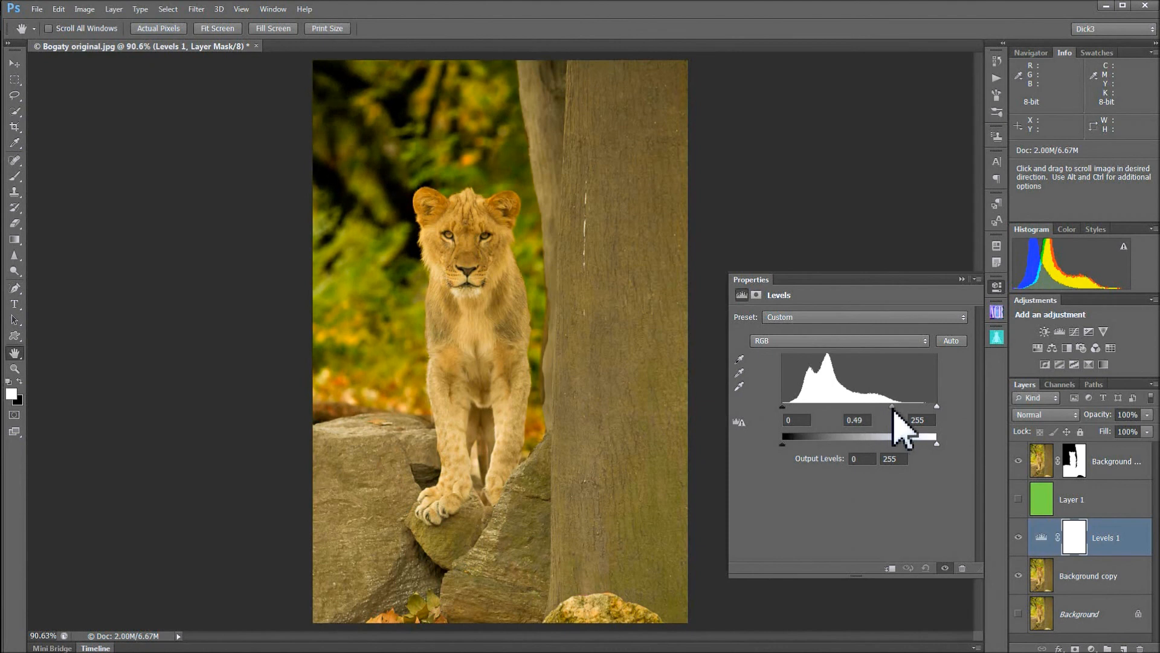
pyautogui.moveTo(896, 417)
pyautogui.mouseDown()
pyautogui.moveTo(907, 420)
pyautogui.moveTo(891, 408)
pyautogui.mouseUp()
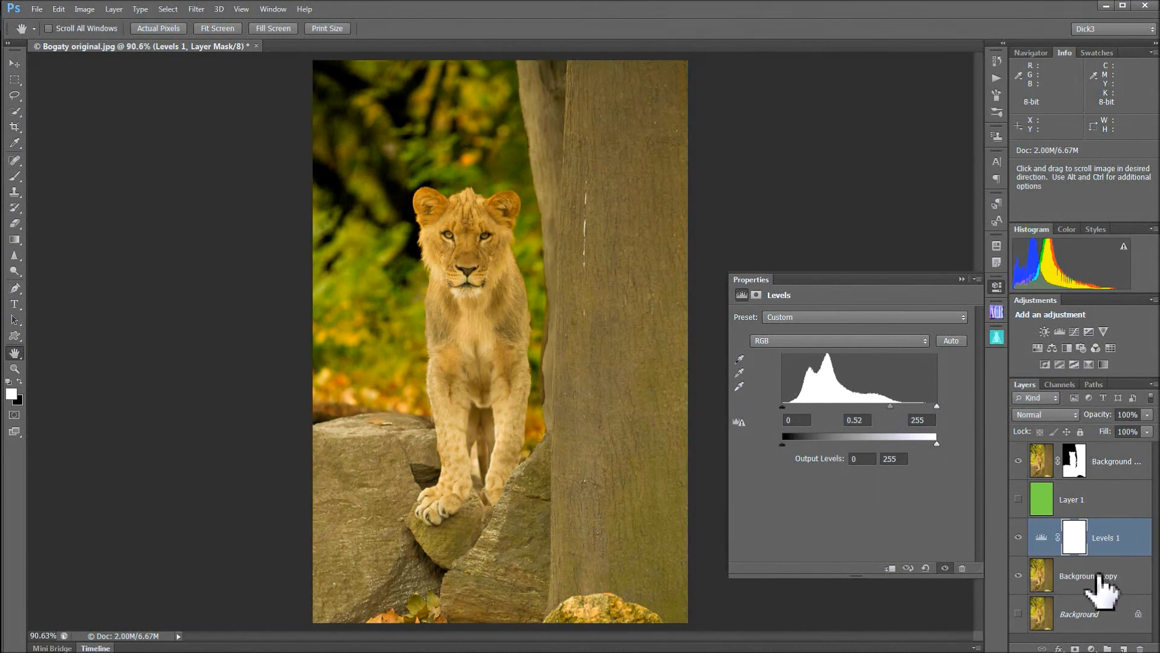
# - Apply a Gaussian Blur to the Background copy layer, with a small radius that keeps the foliage shapes recognisable
pyautogui.click(1099, 589)
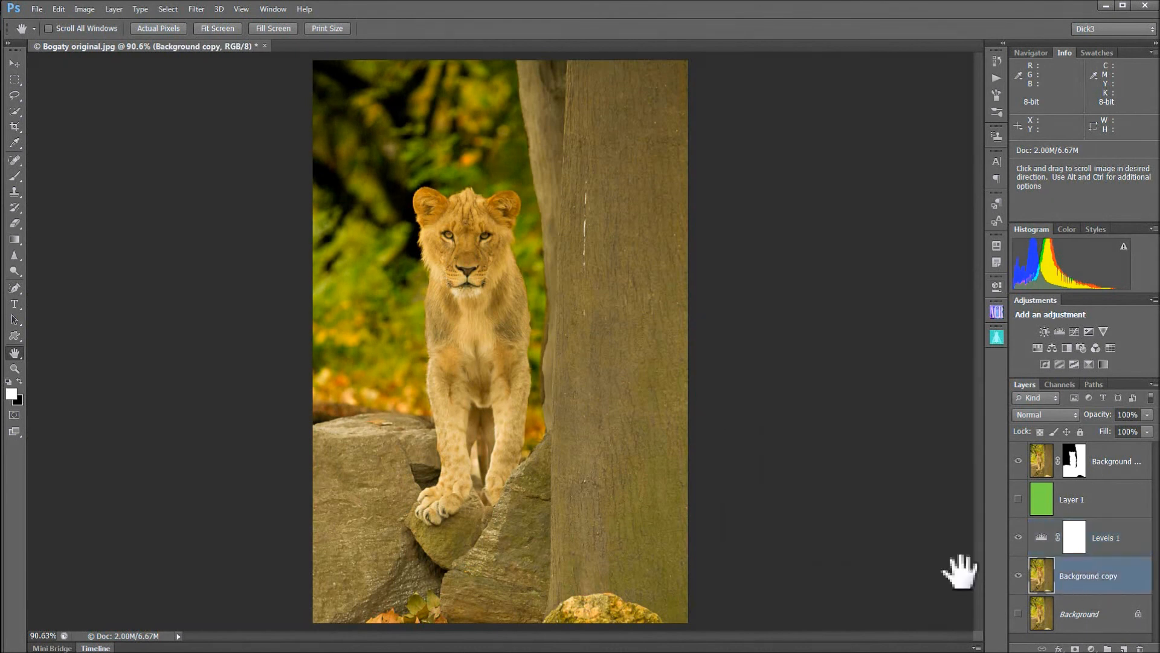
pyautogui.click(200, 11)
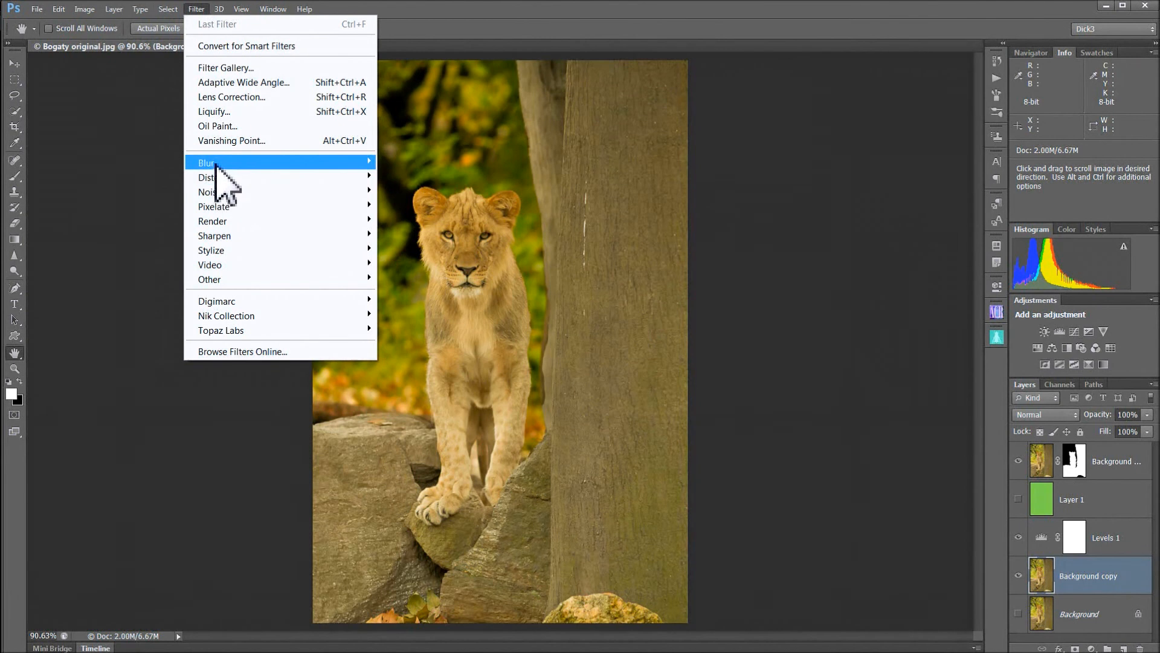
pyautogui.moveTo(239, 163)
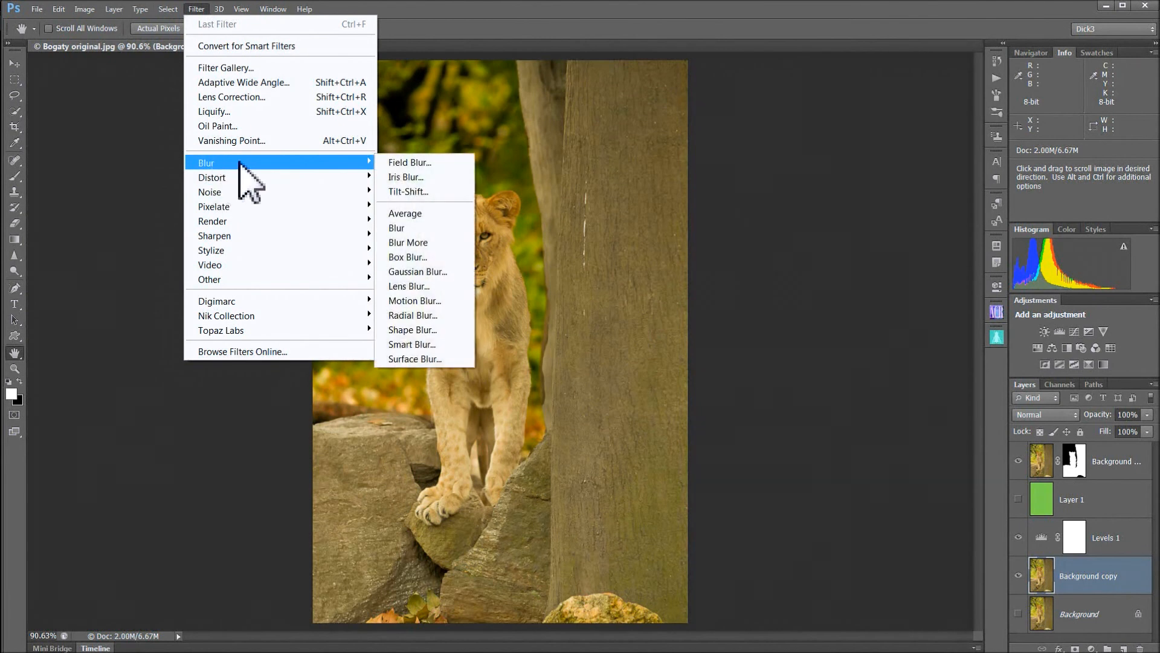
pyautogui.click(408, 273)
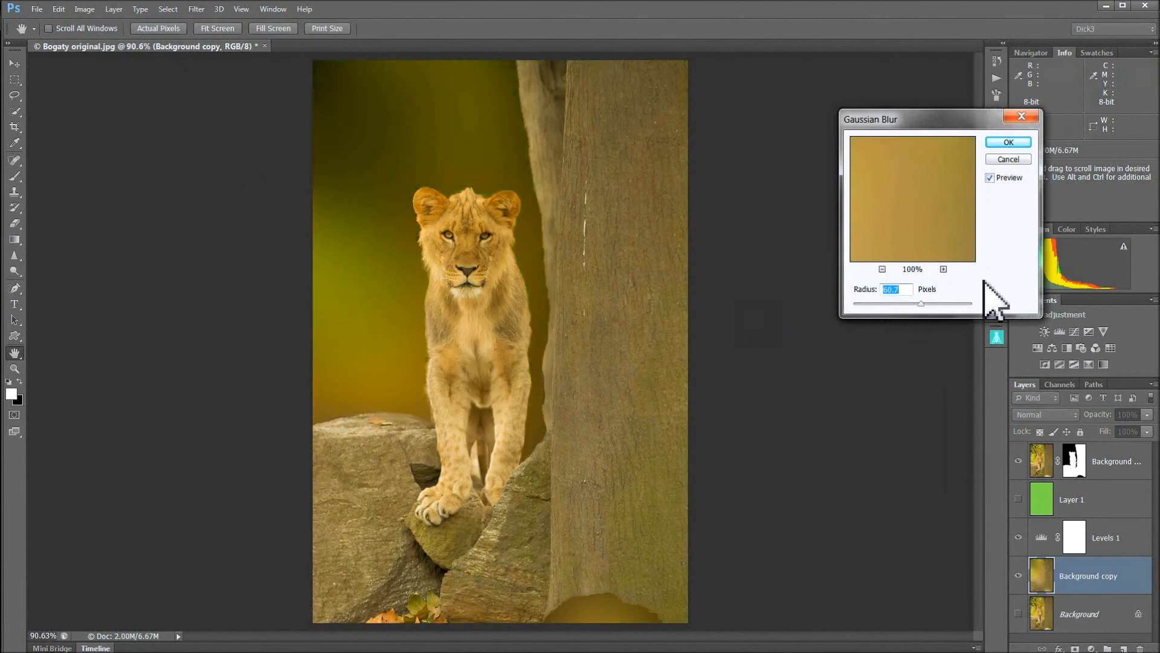
pyautogui.moveTo(921, 304); pyautogui.dragTo(888, 310)
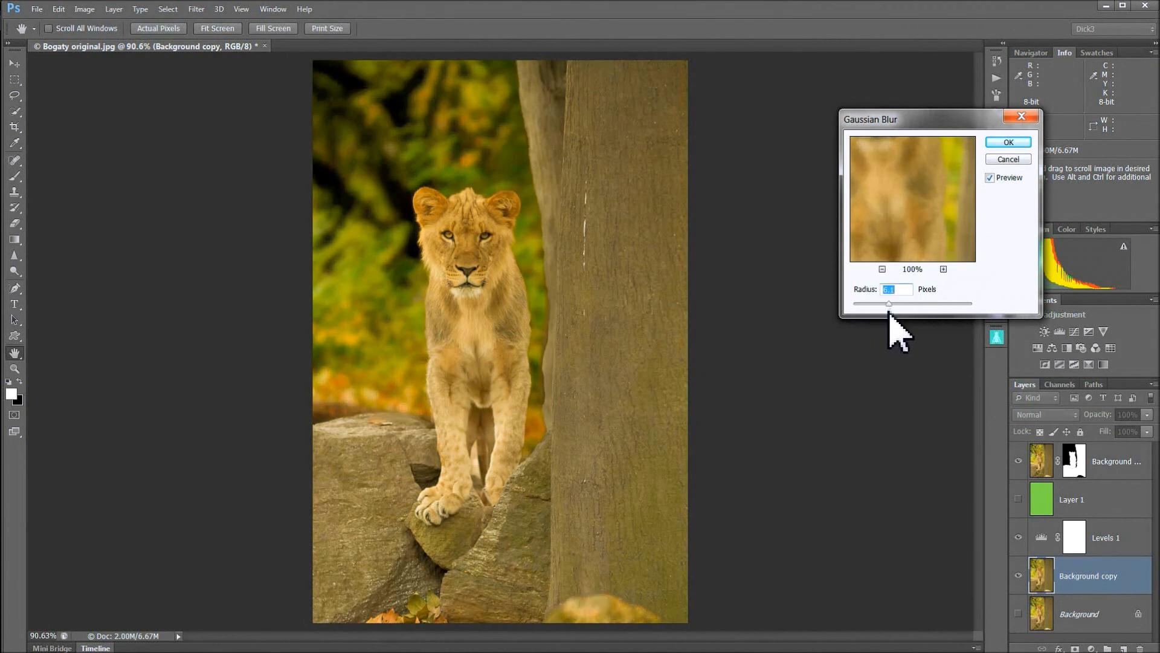
pyautogui.click(1003, 143)
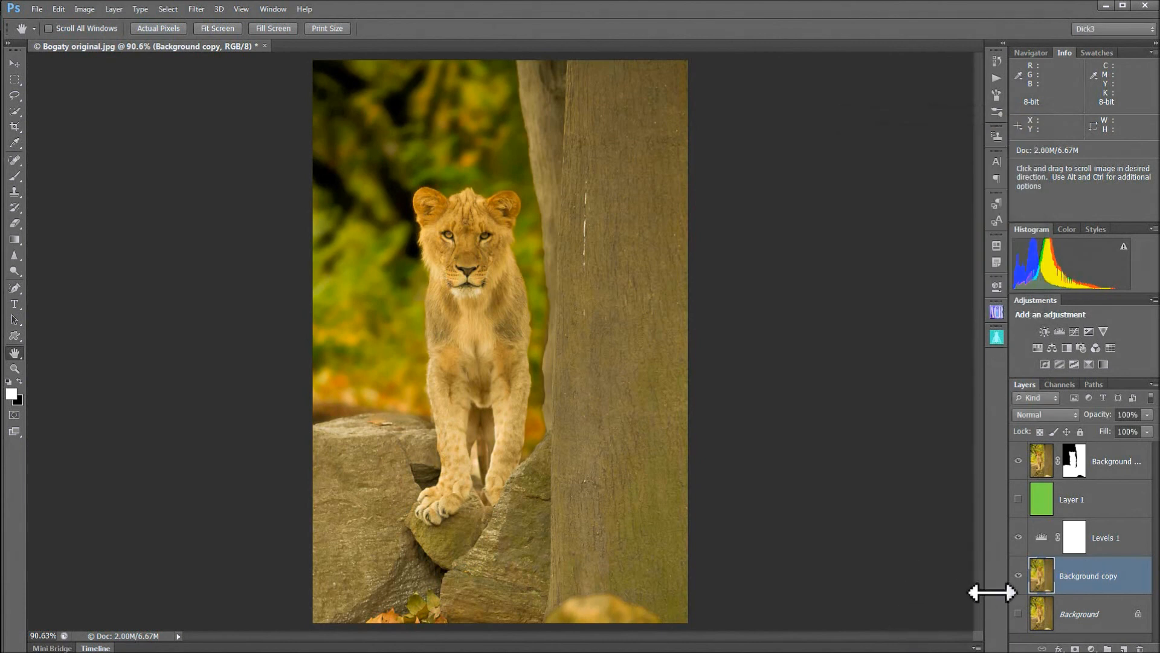
# - Merge the Levels adjustment down into Background copy and delete the green fill layer
pyautogui.click(1146, 538)
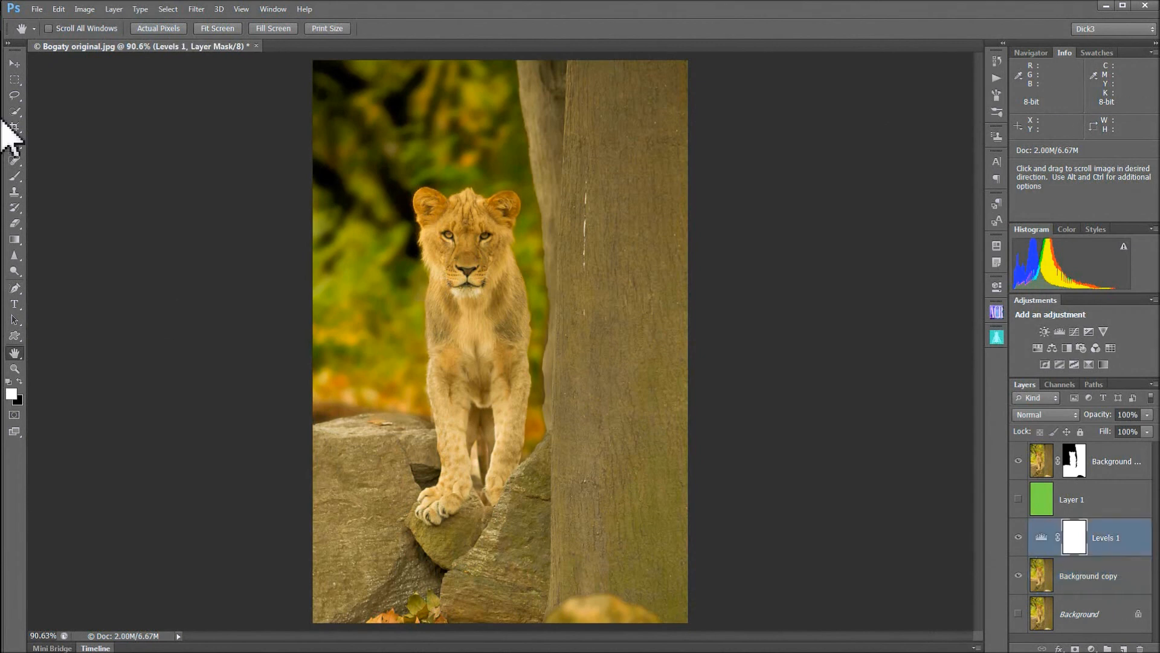
pyautogui.click(114, 11)
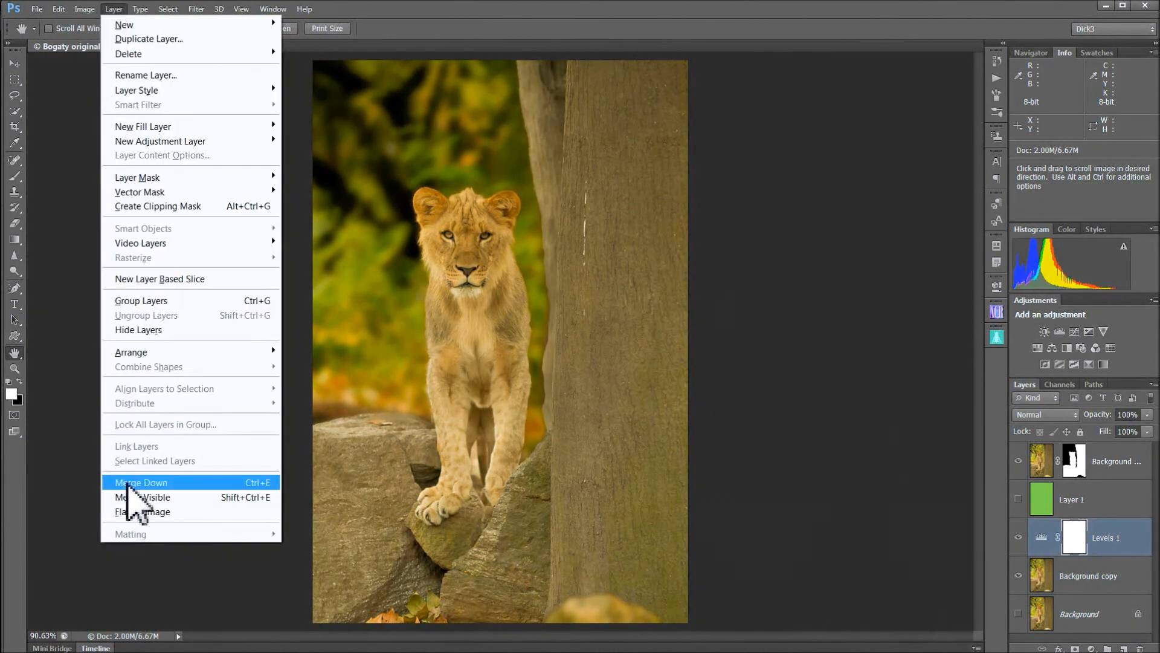
pyautogui.click(141, 482)
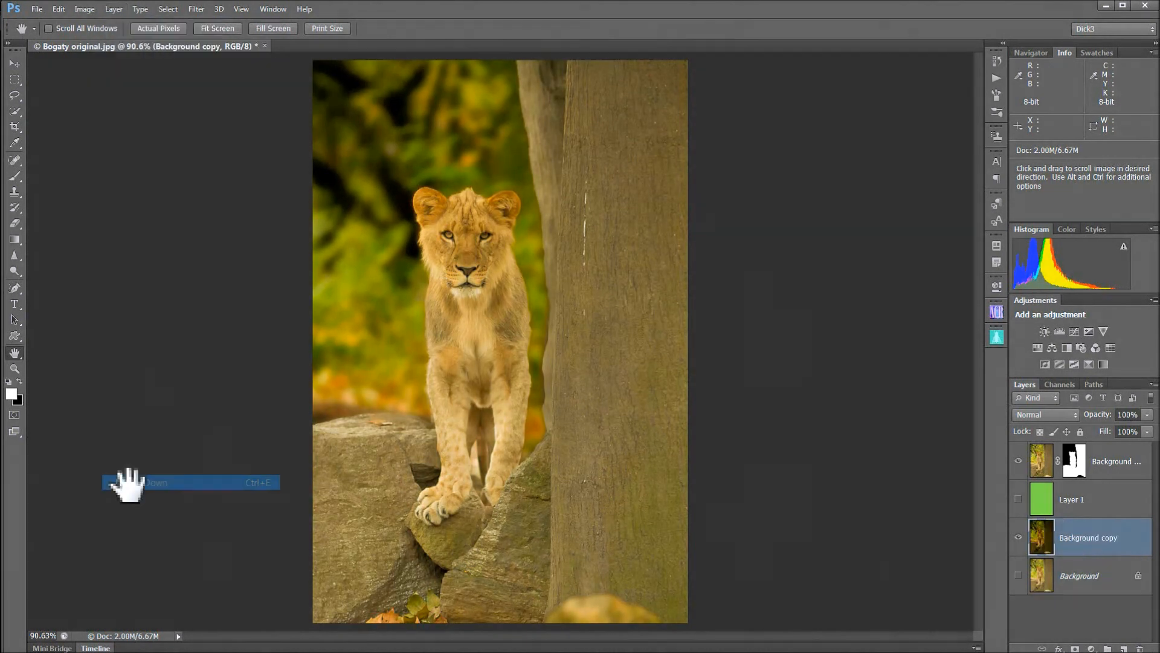
pyautogui.click(1112, 502)
pyautogui.moveTo(1101, 505); pyautogui.dragTo(1140, 648)
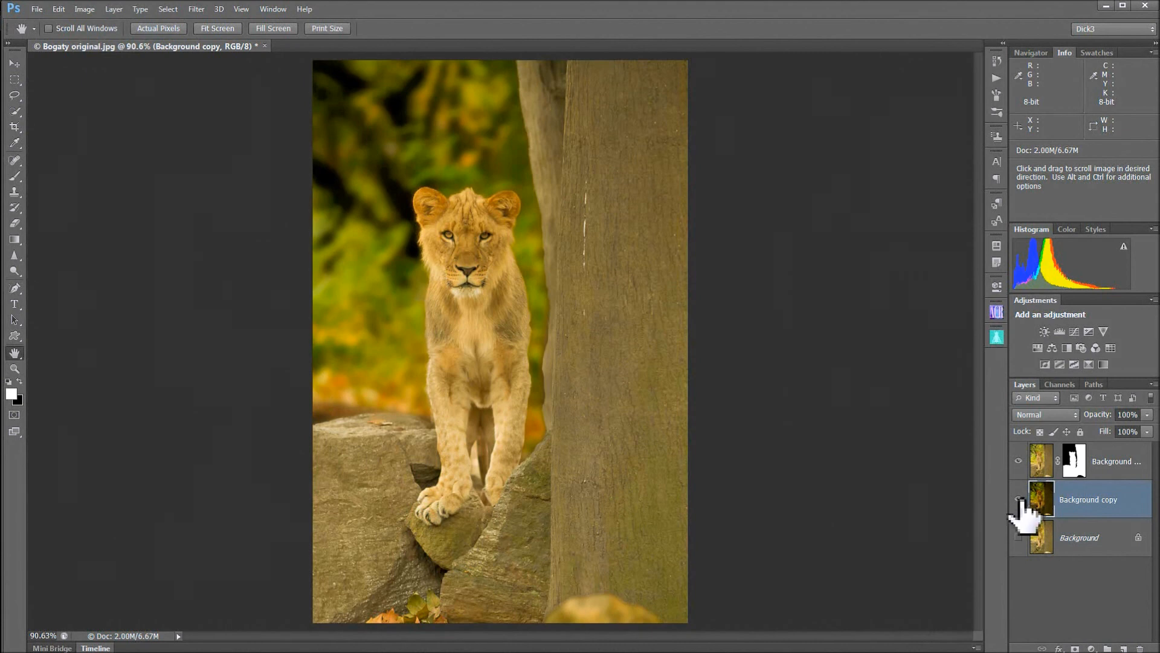
# - View the darkened, blurred layer without the masked cutout, and compare the edited image with the original Background by toggling layer visibility
pyautogui.click(1019, 461)
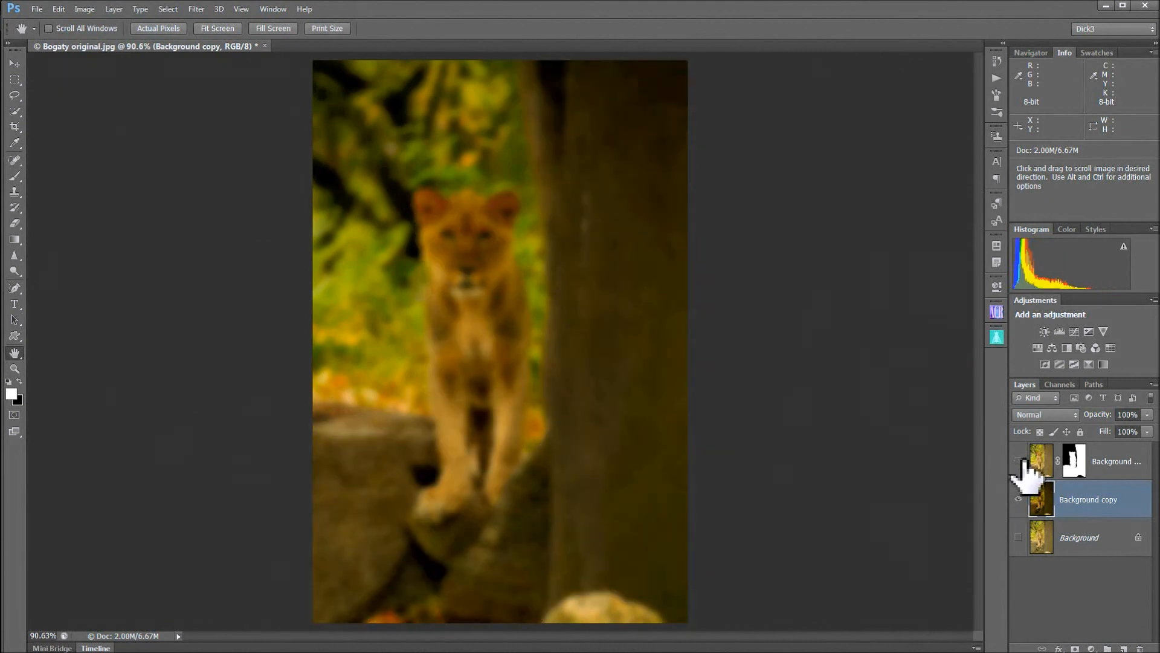
pyautogui.click(1020, 461)
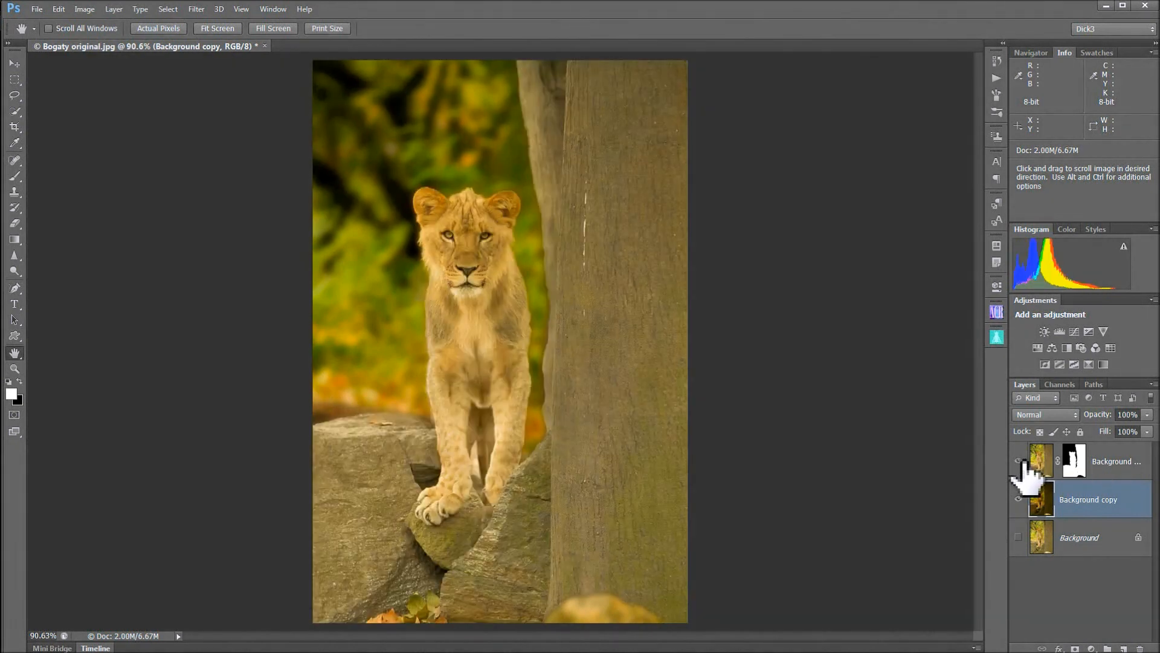
pyautogui.click(1019, 537)
pyautogui.keyDown('alt'); pyautogui.click(1019, 536); pyautogui.keyUp('alt')
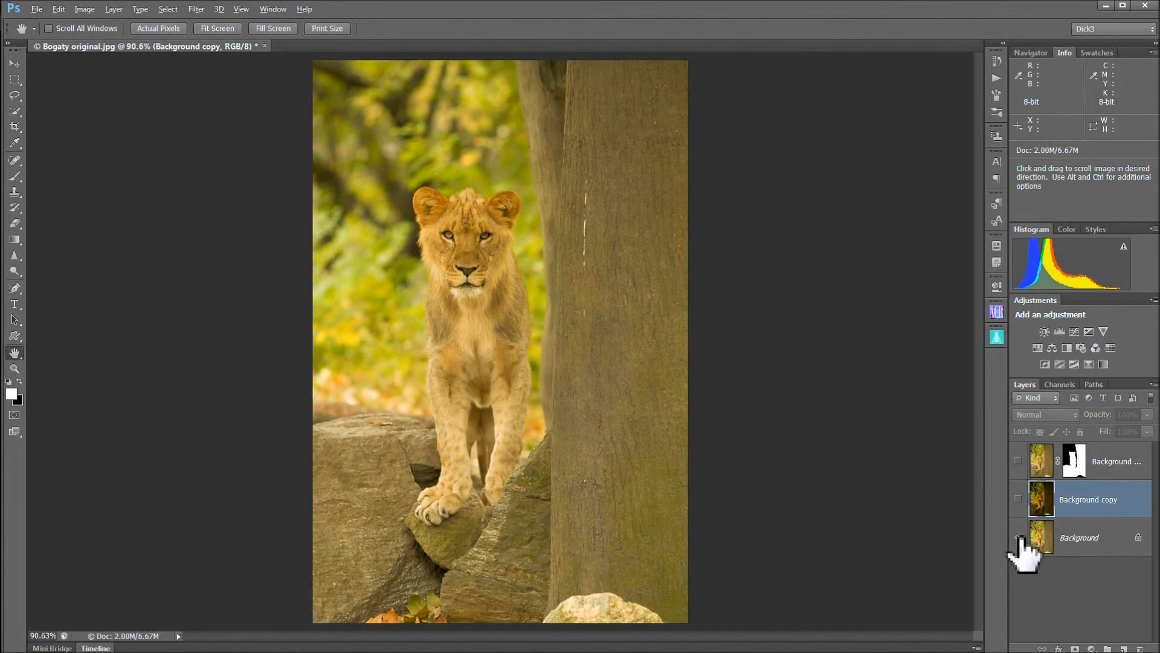
pyautogui.keyDown('alt'); pyautogui.click(1019, 537); pyautogui.keyUp('alt')
pyautogui.keyDown('alt'); pyautogui.click(1019, 537); pyautogui.keyUp('alt')
pyautogui.keyDown('alt'); pyautogui.click(1019, 537); pyautogui.keyUp('alt')
pyautogui.keyDown('alt'); pyautogui.click(1019, 536); pyautogui.keyUp('alt')
pyautogui.keyDown('alt'); pyautogui.click(1019, 537); pyautogui.keyUp('alt')
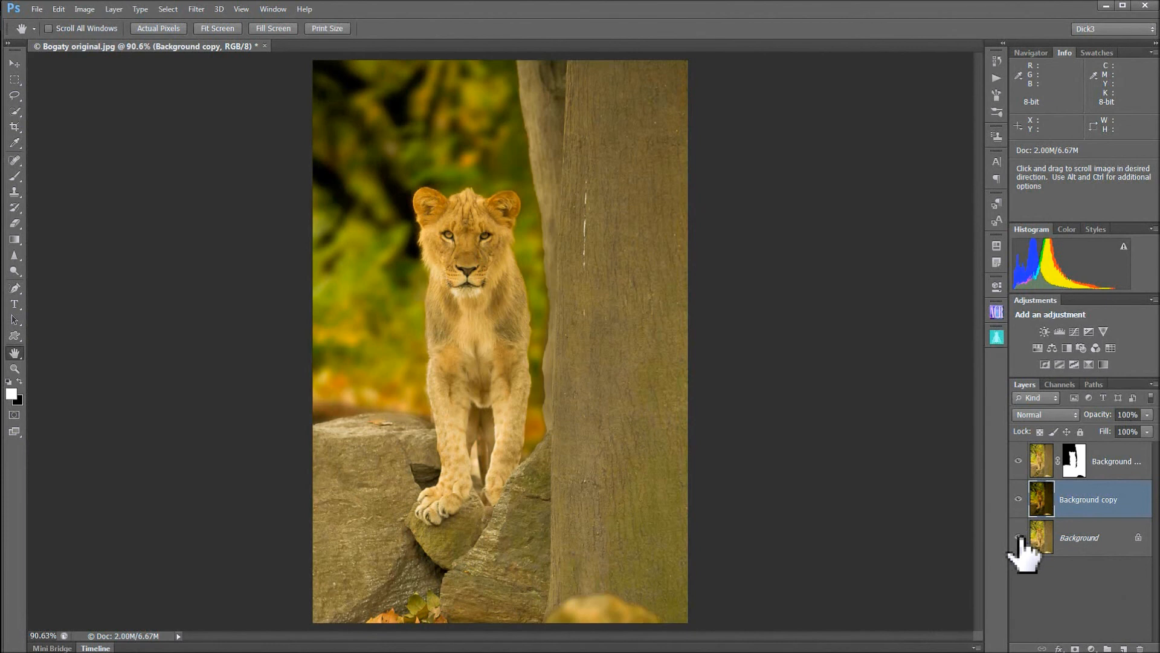
# - Switch to full-screen mode to view the edited image on a black surround
pyautogui.press('f')
pyautogui.press('f')
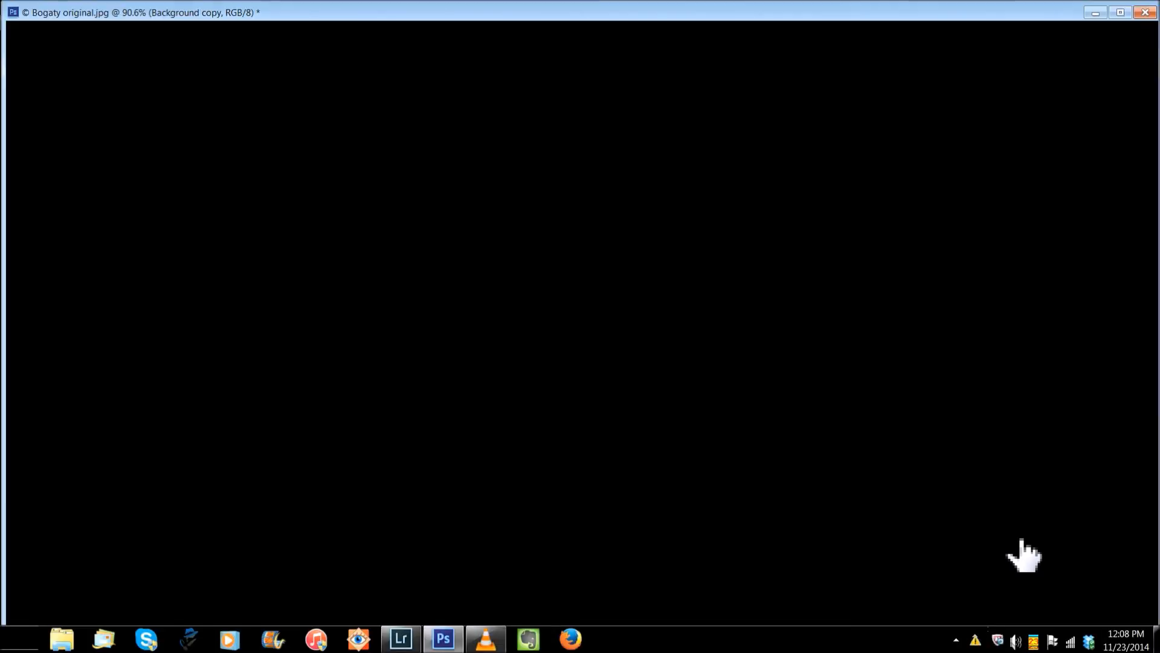